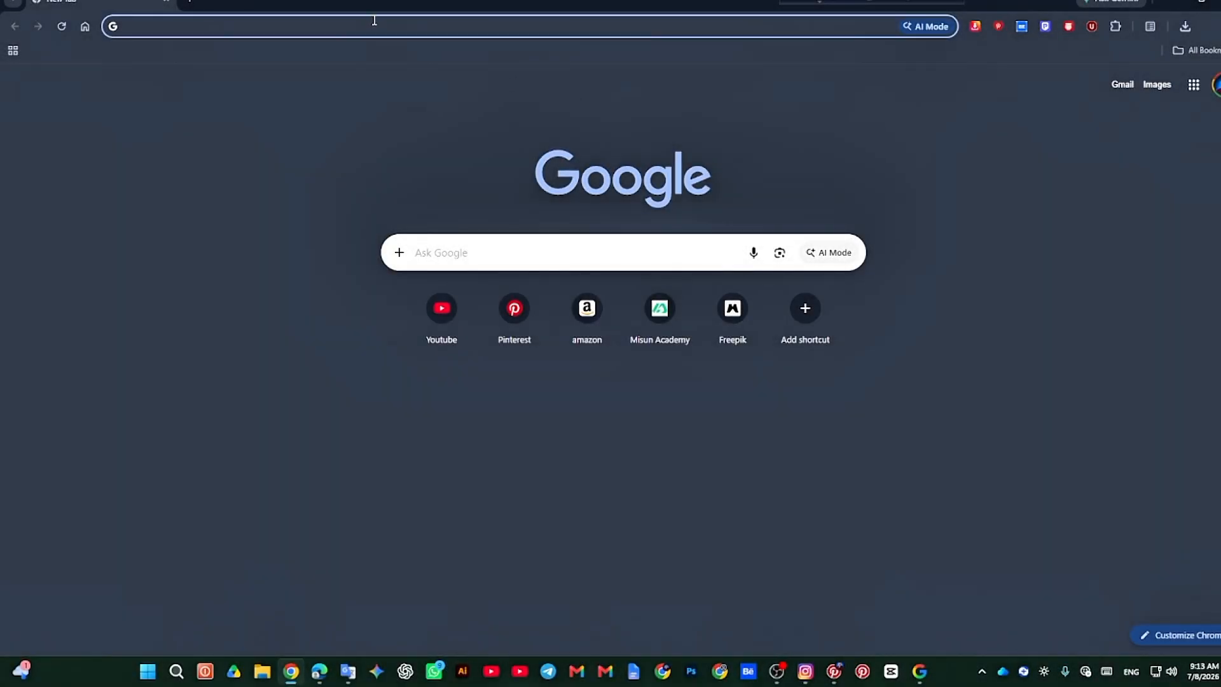
# Step: Search the web for "flow ai" and open the Google Flow AI Creative Studio site
pyautogui.click(372, 26)
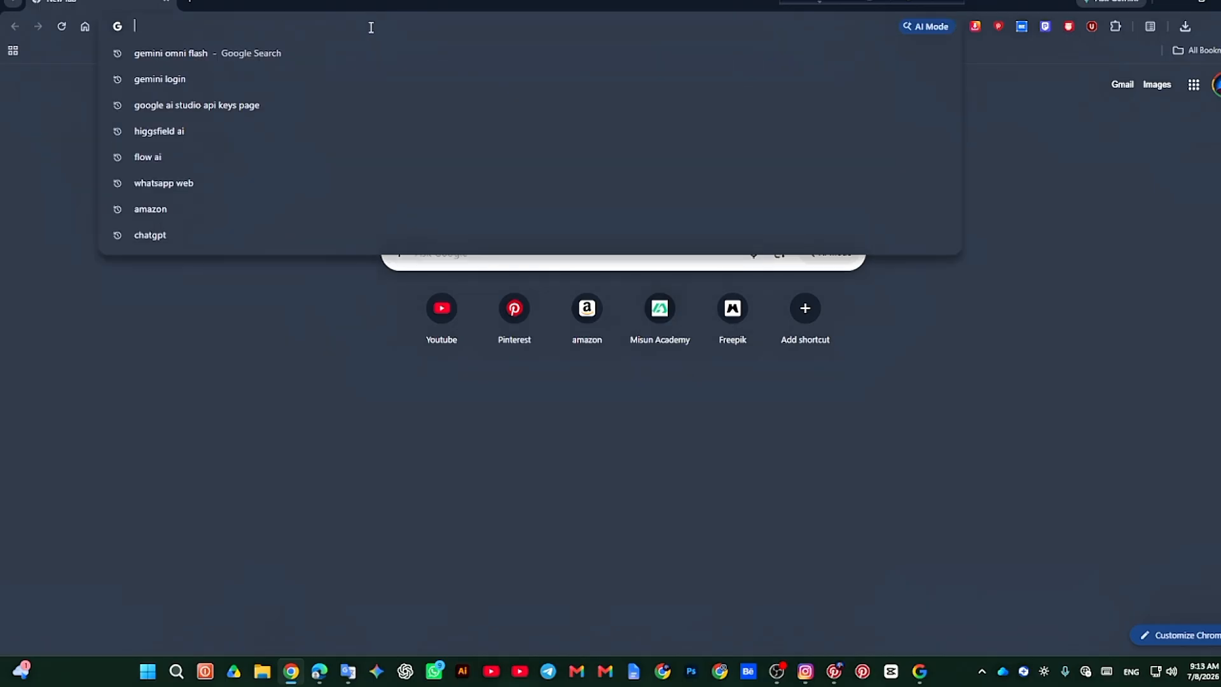
pyautogui.write('flow ai')
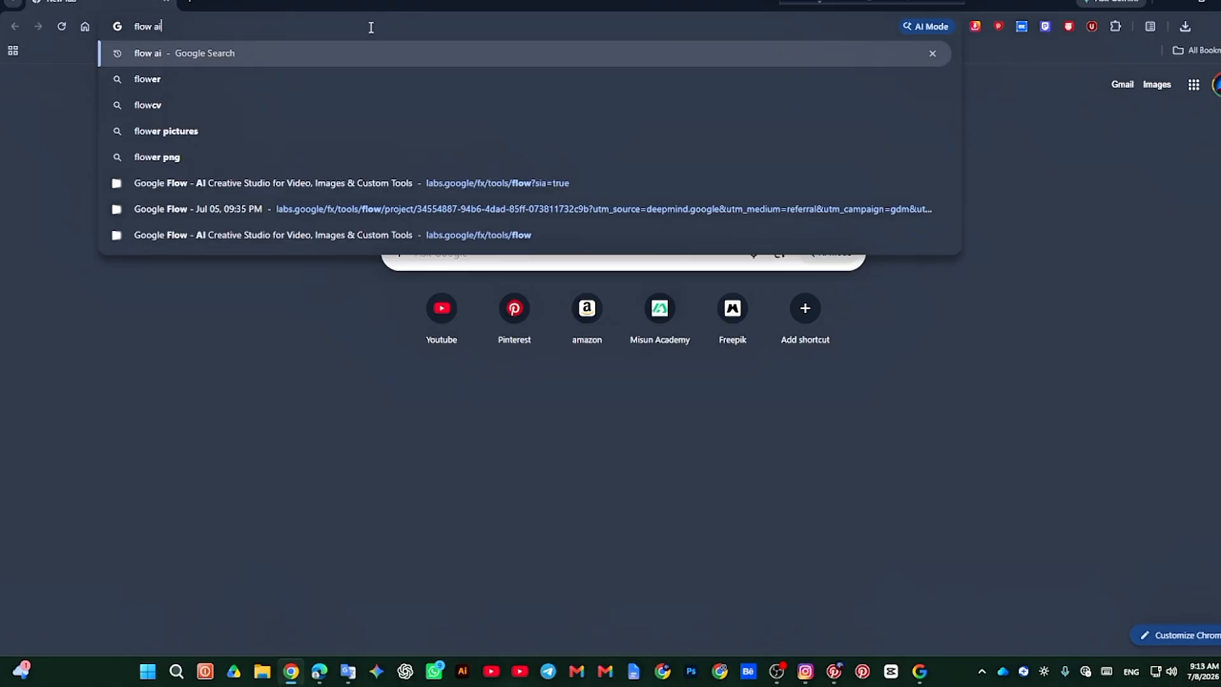
pyautogui.press('Return')
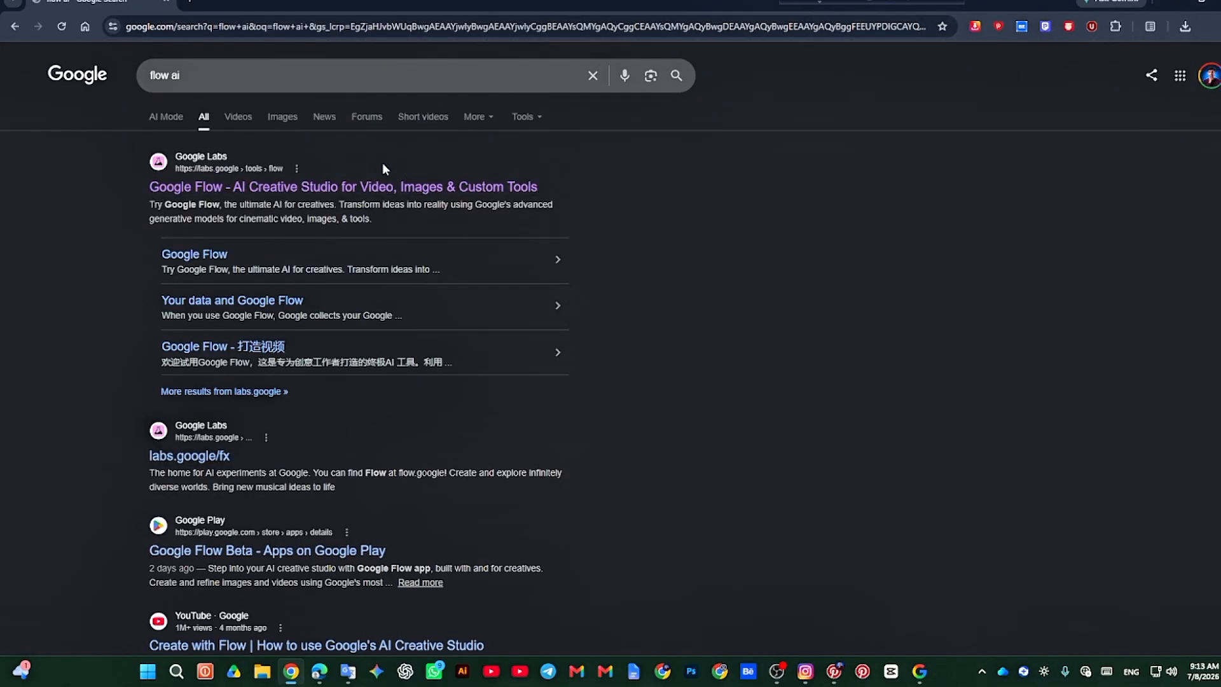
pyautogui.click(384, 191)
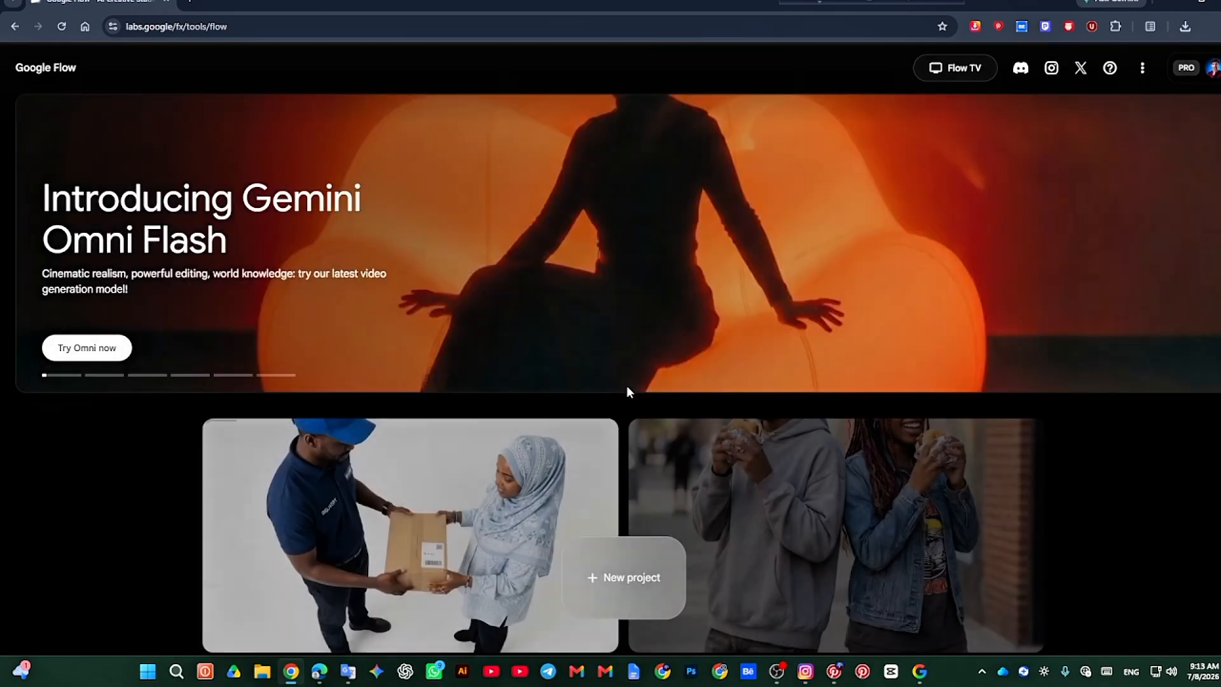
# Step: Look over the Google Flow home page and check the account's remaining Flow credits
pyautogui.scroll(-3, 730, 218)
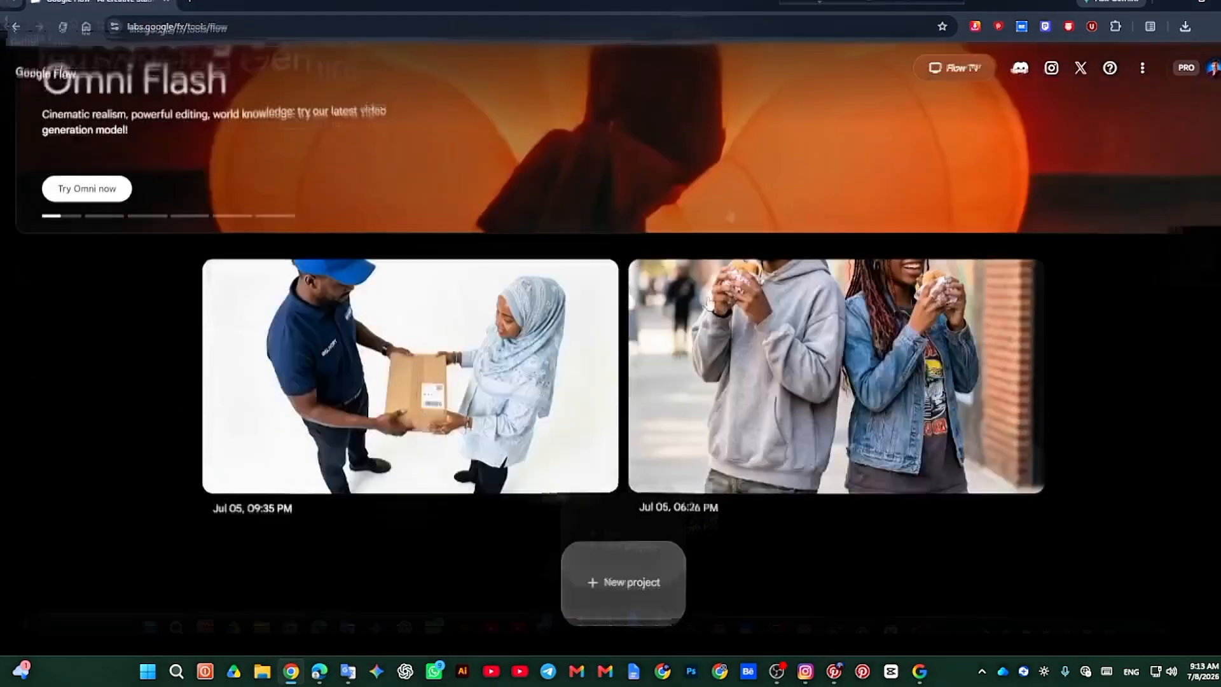
pyautogui.scroll(3, 605, 413)
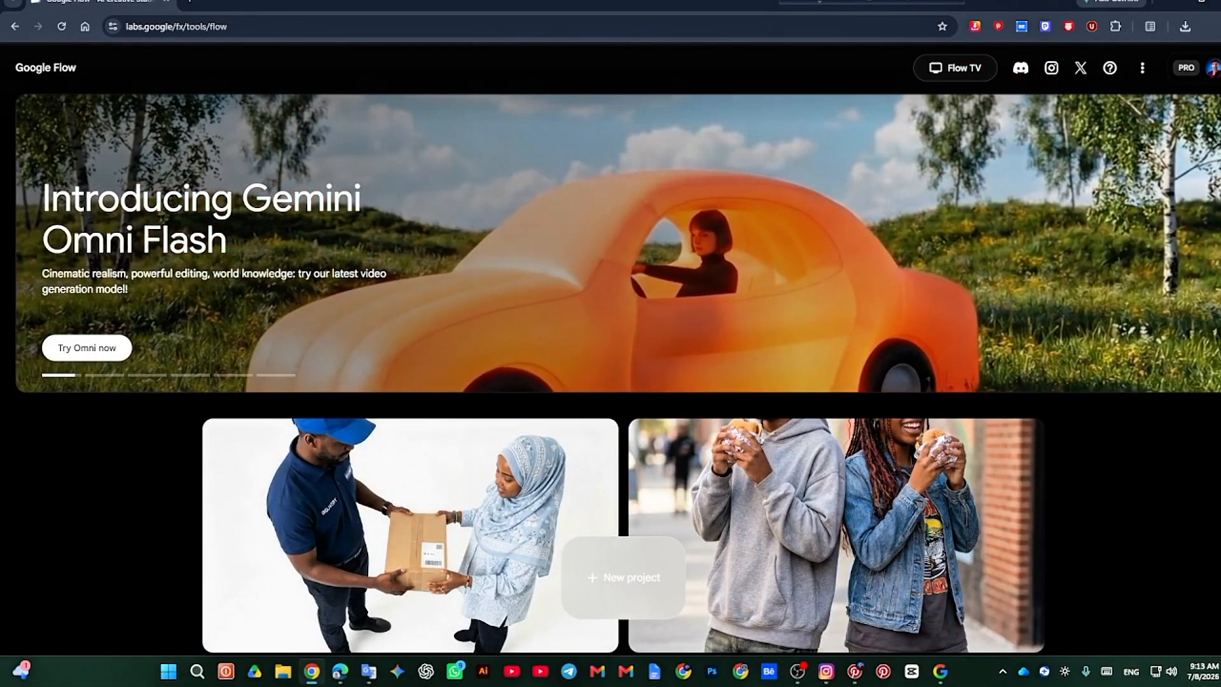
pyautogui.scroll(-3, 679, 486)
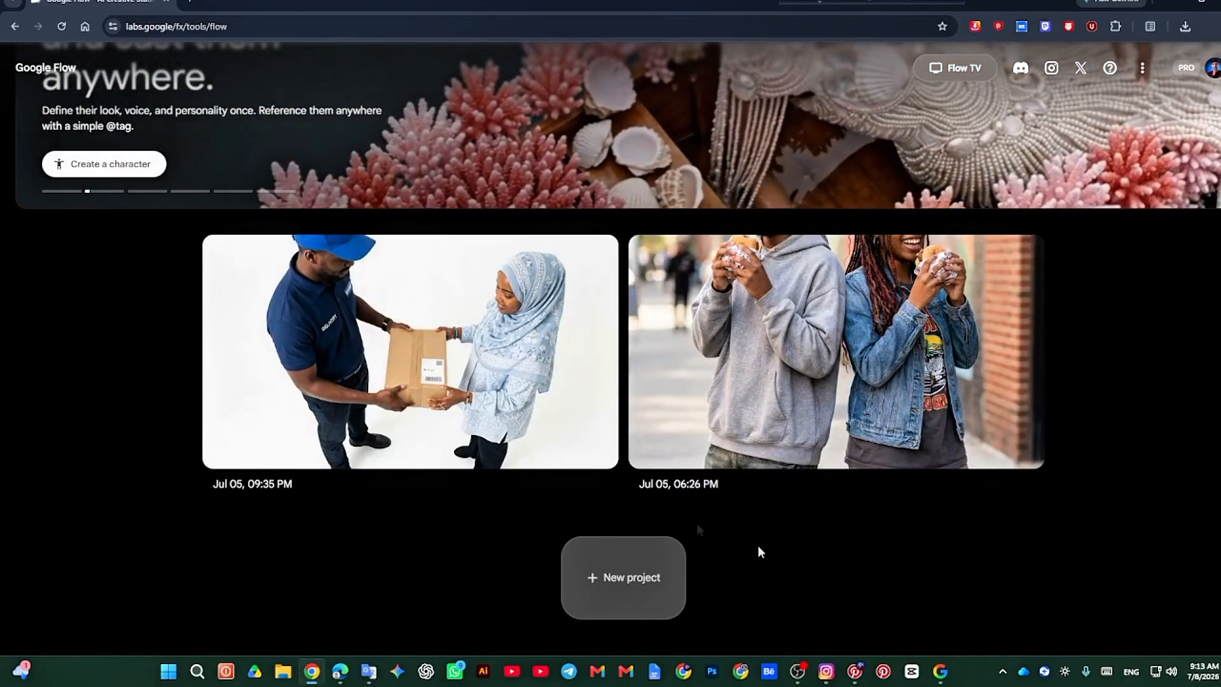
pyautogui.scroll(3, 696, 522)
pyautogui.click(1208, 68)
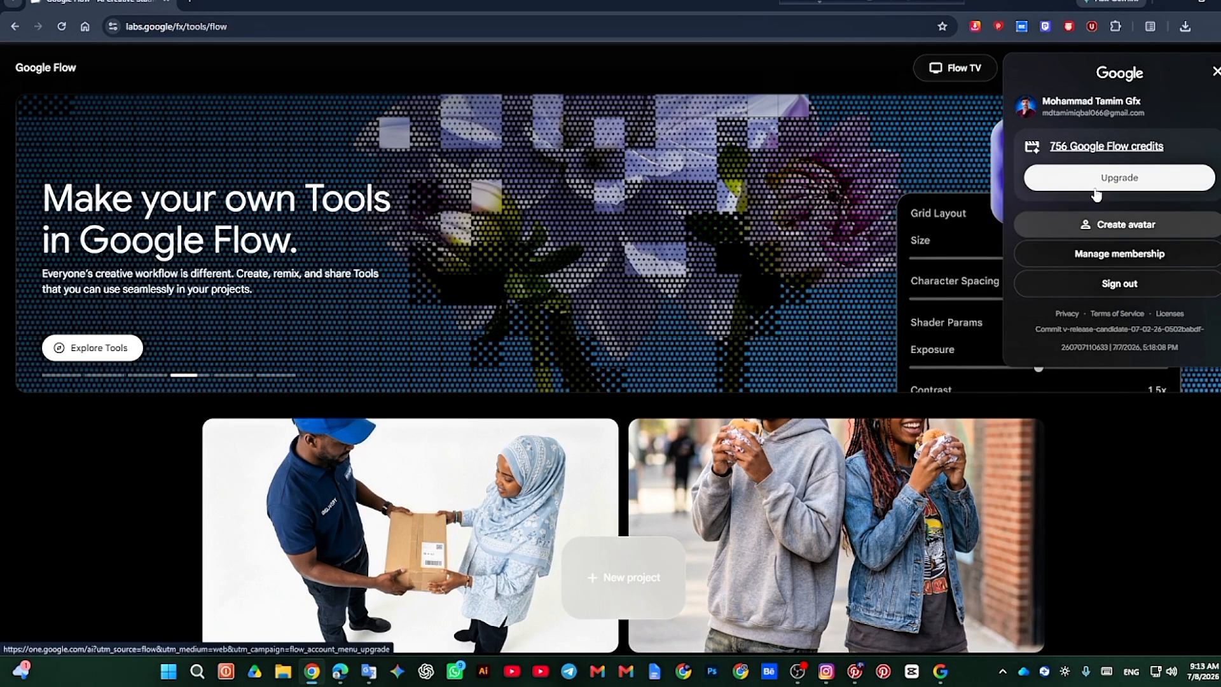
pyautogui.click(1217, 73)
pyautogui.scroll(-3, 713, 445)
pyautogui.scroll(3, 713, 445)
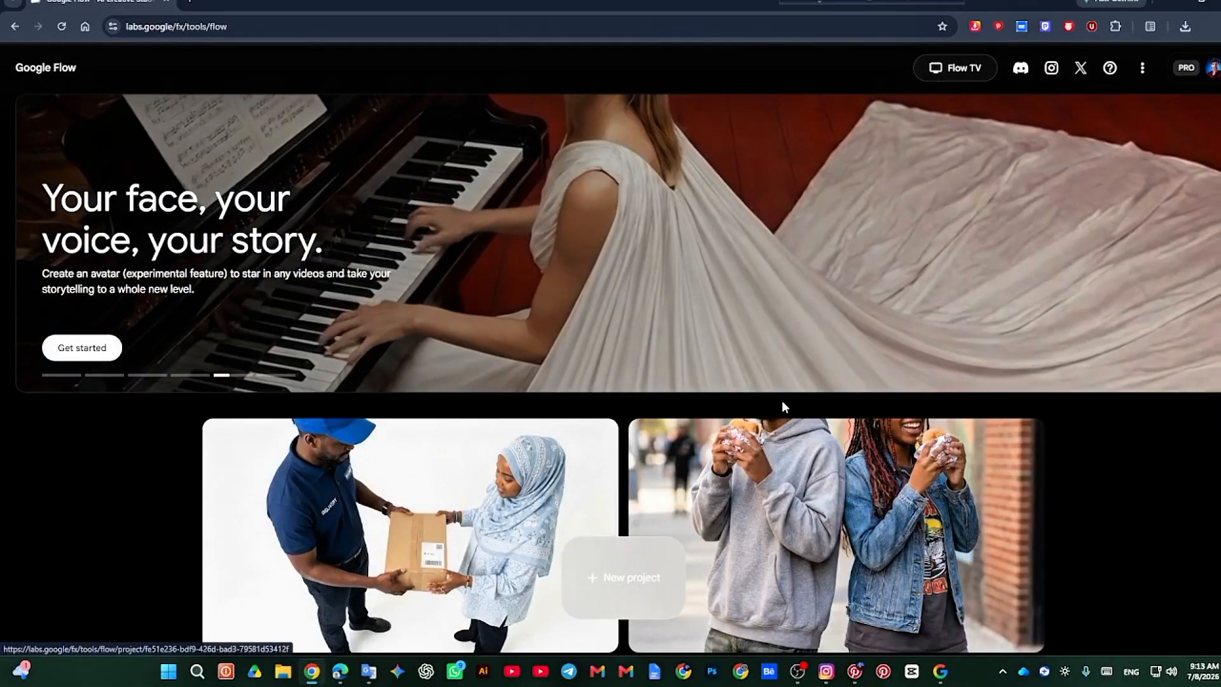
pyautogui.click(1213, 70)
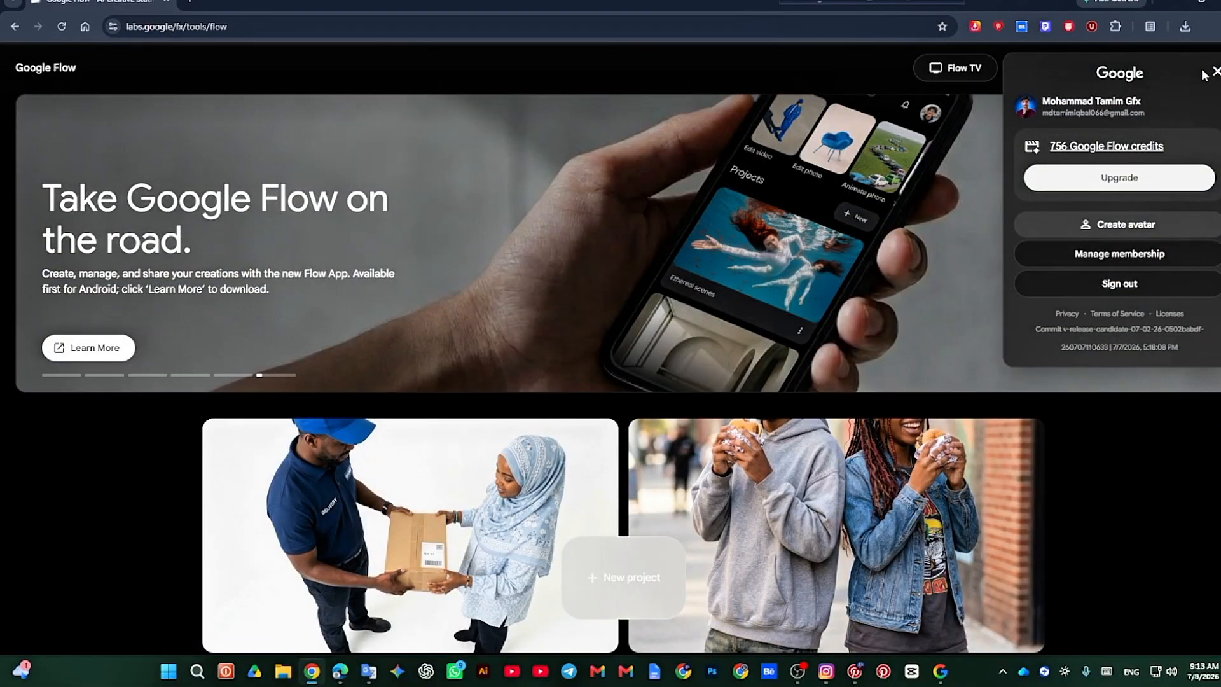
pyautogui.click(1213, 71)
pyautogui.scroll(-3, 540, 615)
pyautogui.scroll(3, 560, 591)
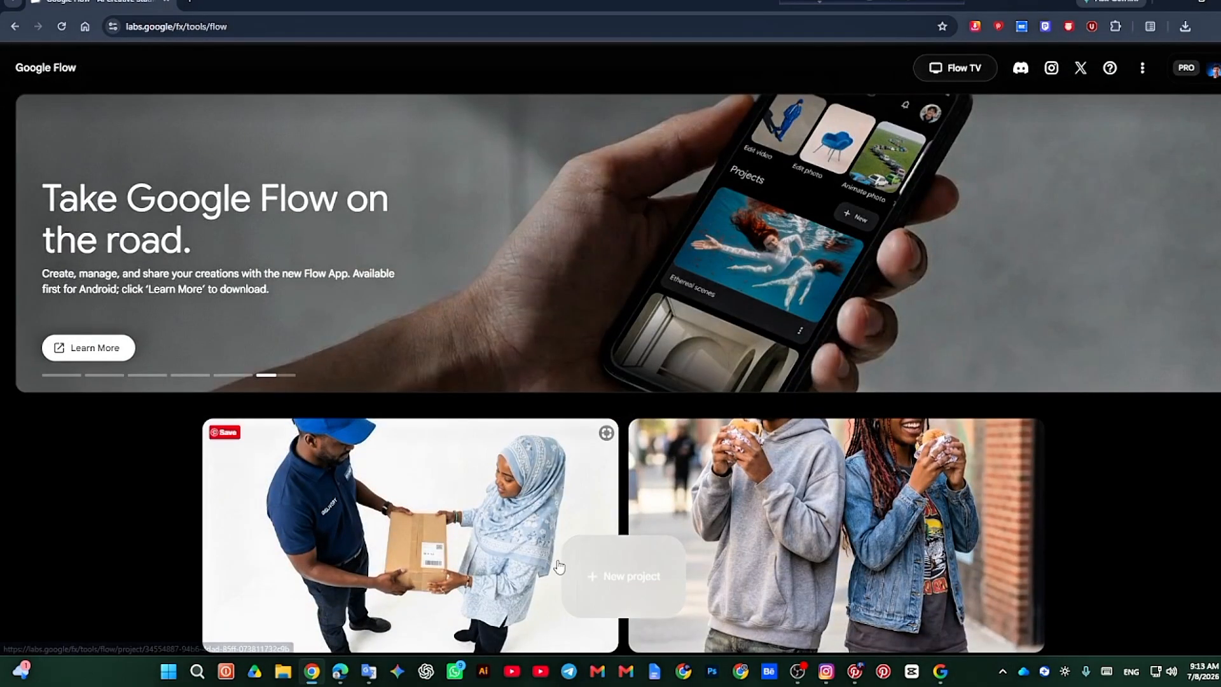
# Step: Create a new Google Flow project and open it
pyautogui.scroll(-3, 600, 547)
pyautogui.click(600, 546)
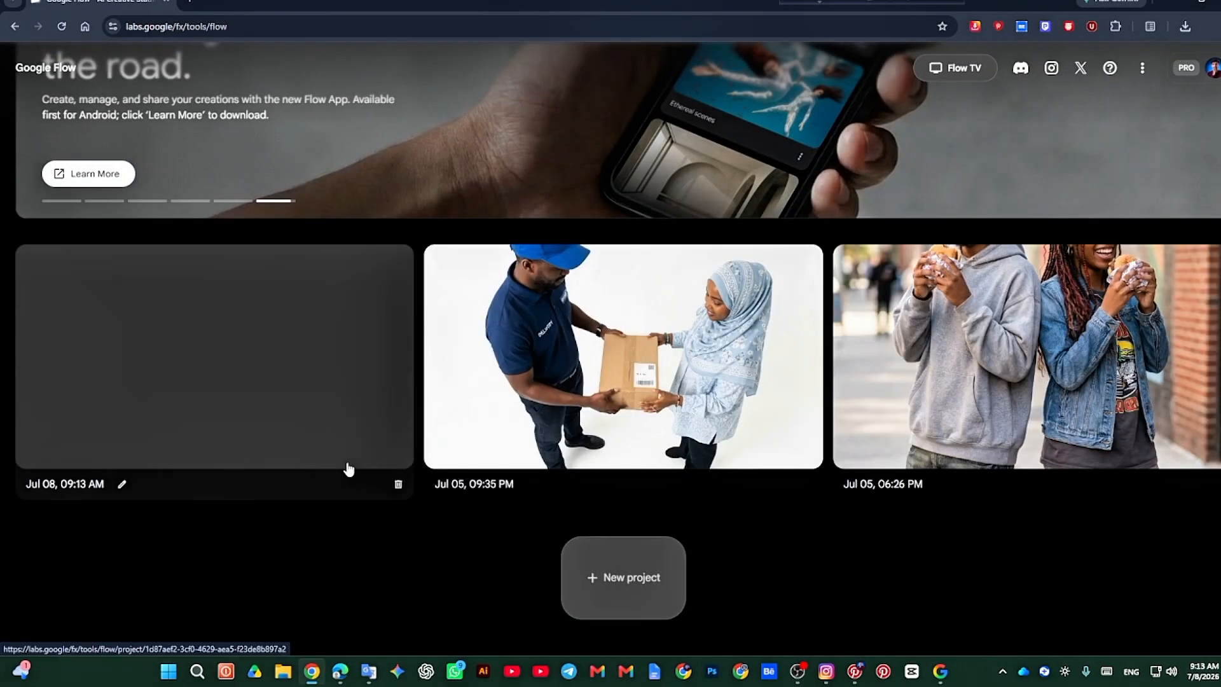
pyautogui.click(314, 453)
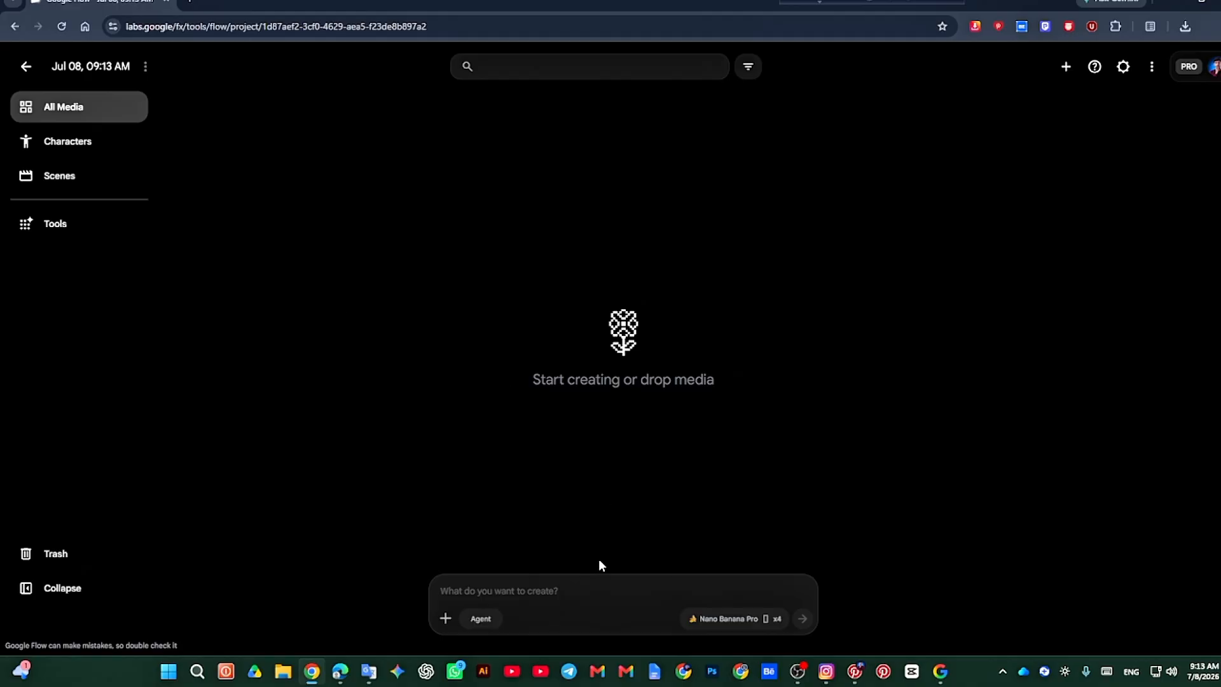
# Step: Switch the generation settings to video with one output (1x) and a 16:9 aspect ratio
pyautogui.click(738, 625)
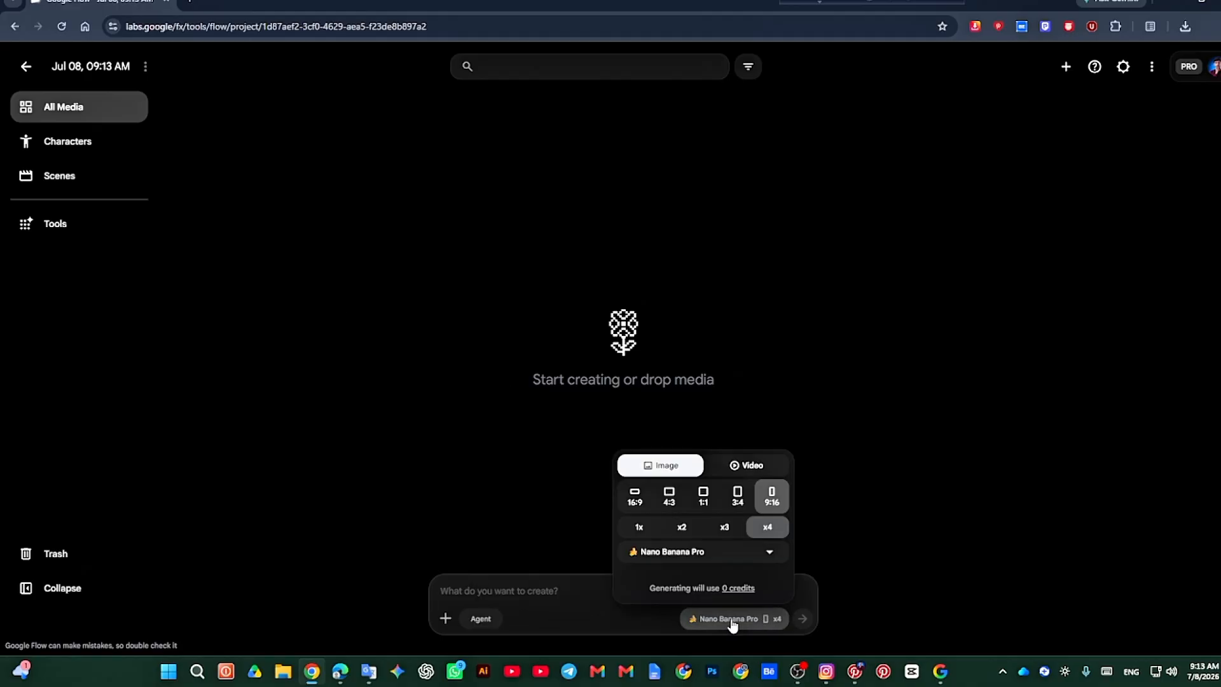
pyautogui.click(761, 468)
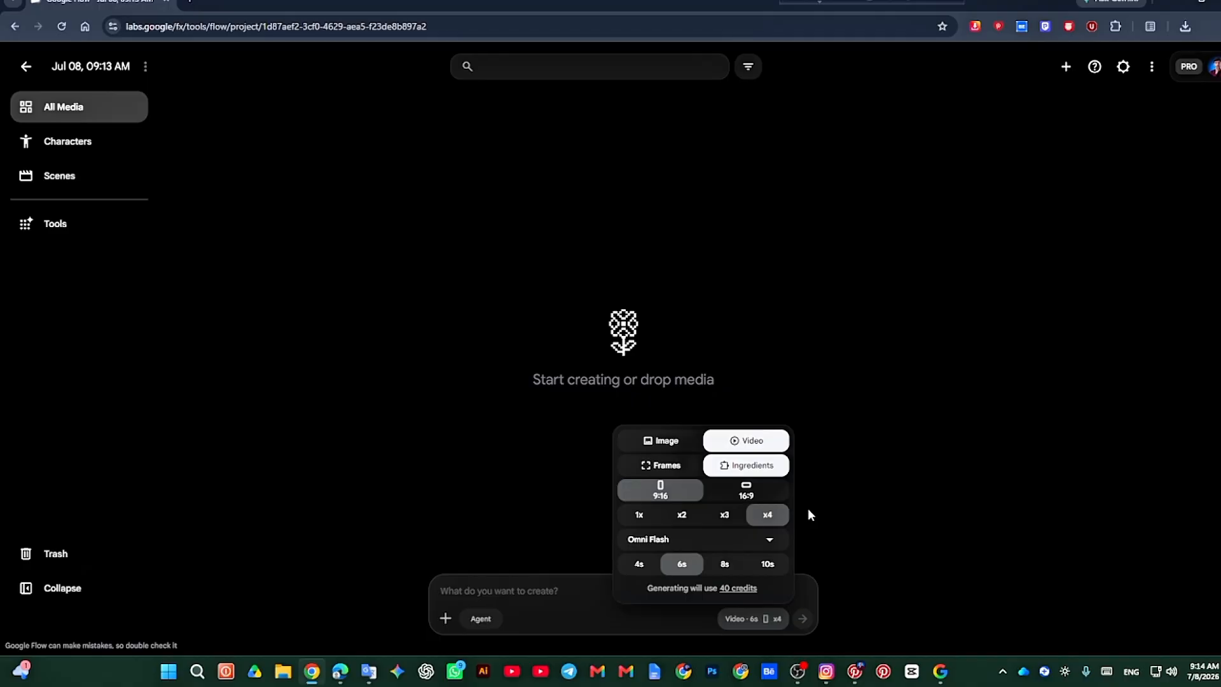
pyautogui.click(682, 516)
pyautogui.click(724, 516)
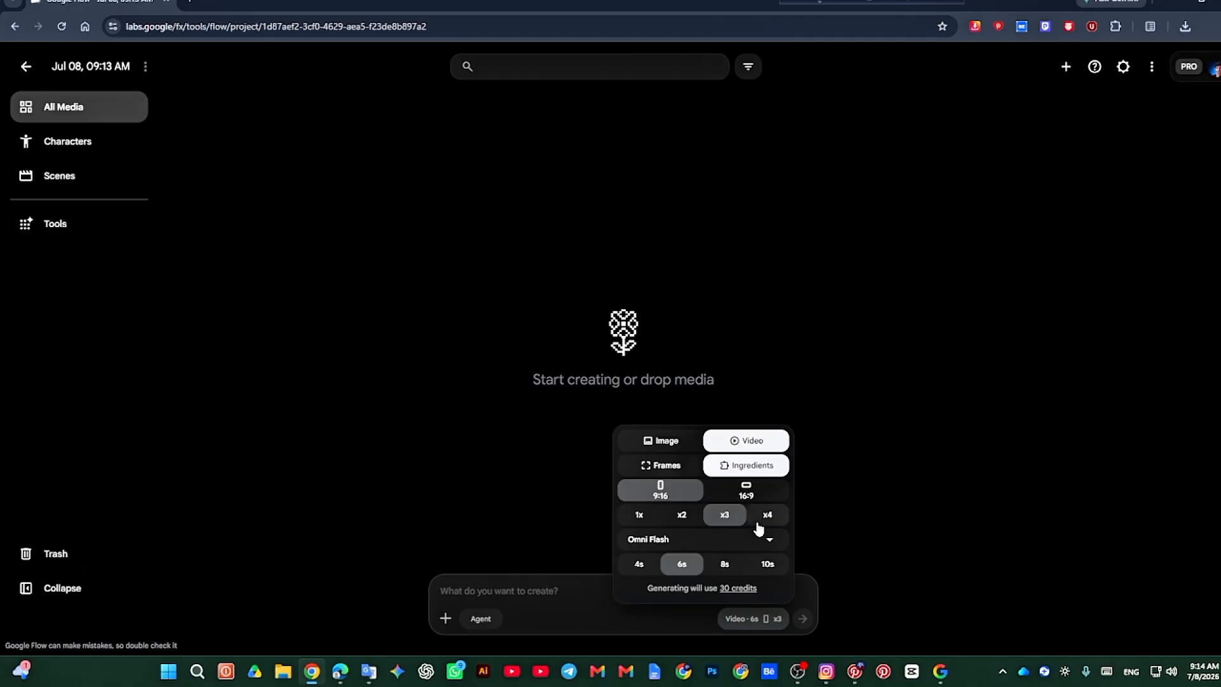
pyautogui.click(645, 516)
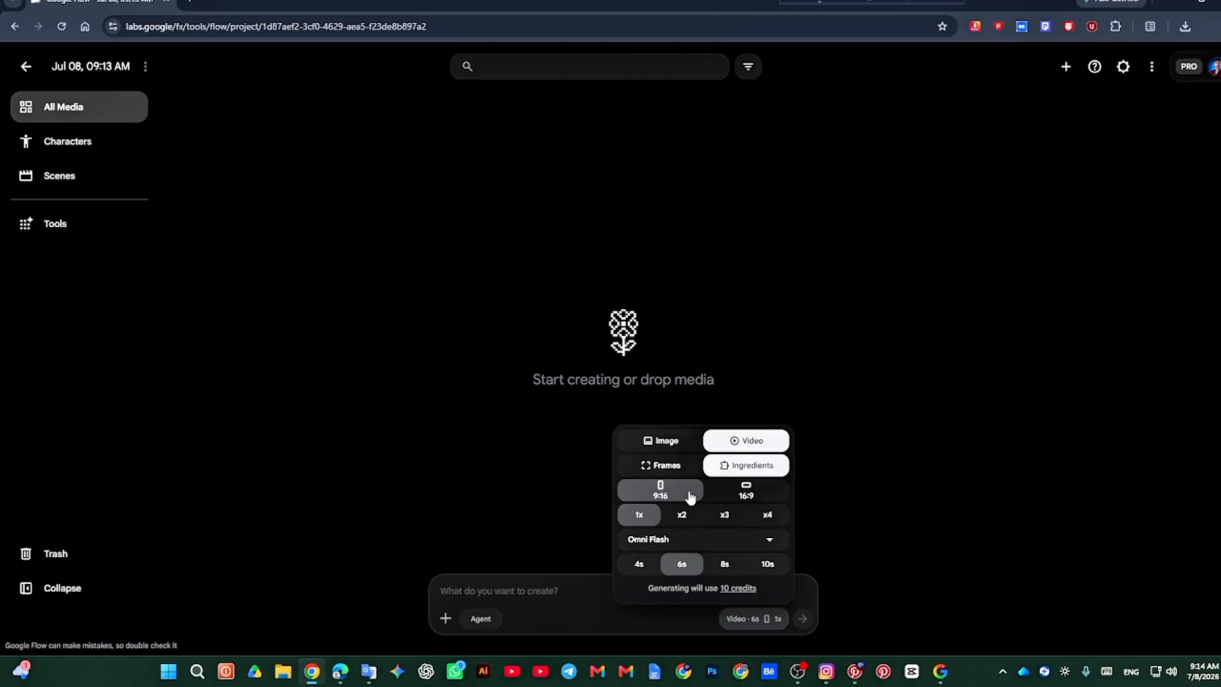
pyautogui.click(736, 497)
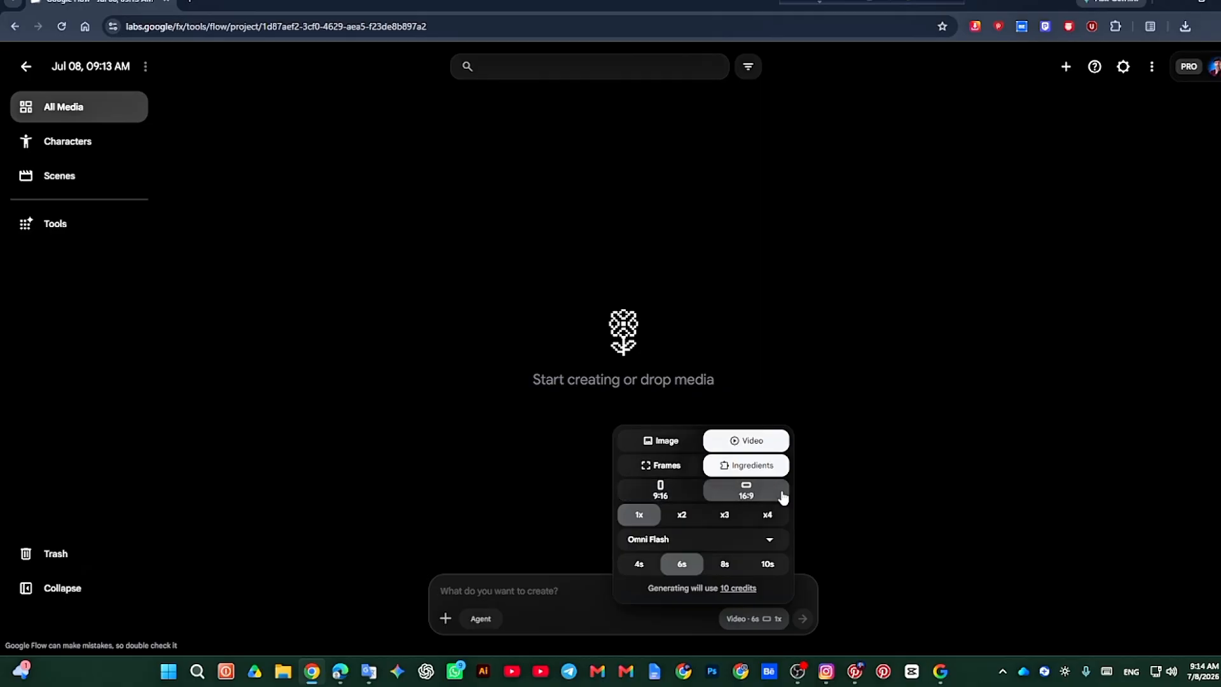
# Step: Choose the Omni Flash model with a 10s video duration and close the generation settings
pyautogui.click(730, 539)
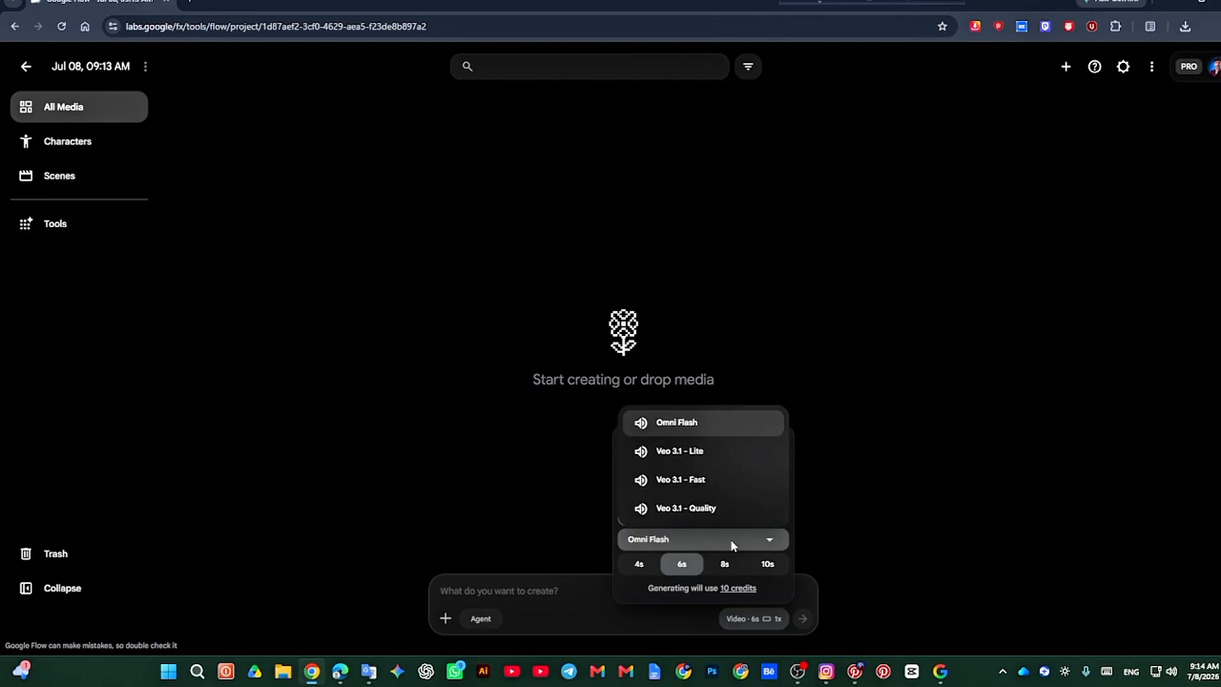
pyautogui.click(686, 436)
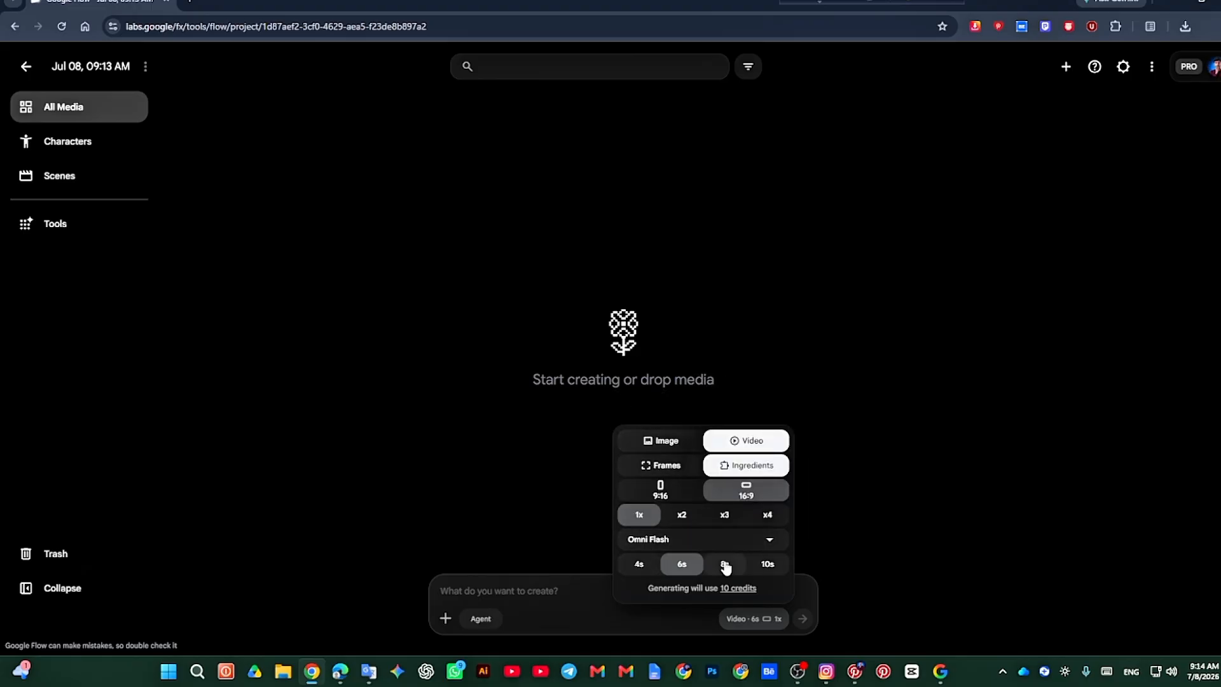
pyautogui.click(725, 564)
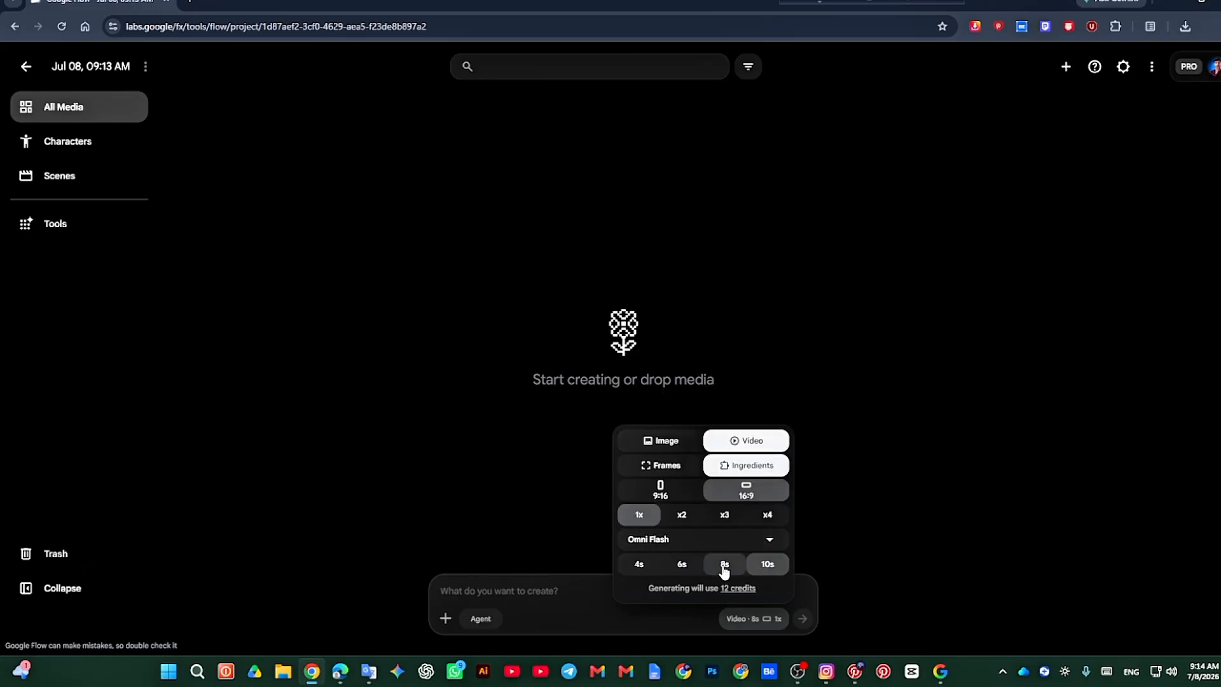
pyautogui.click(763, 567)
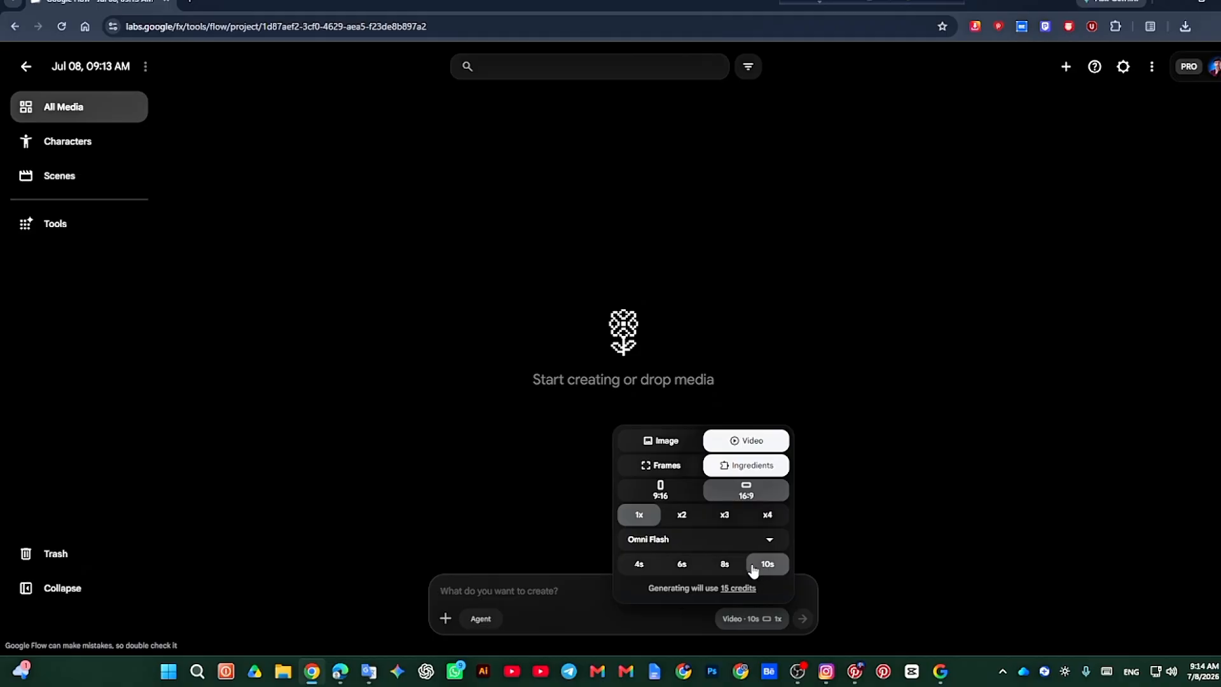
pyautogui.click(557, 590)
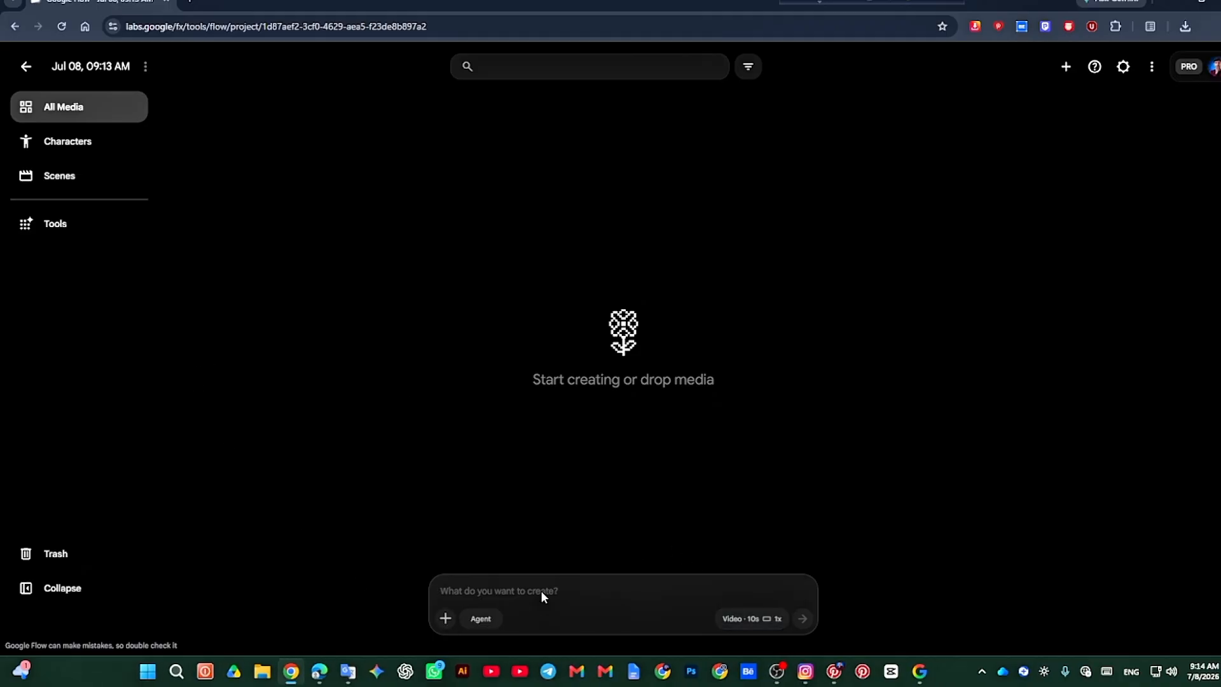
pyautogui.click(445, 618)
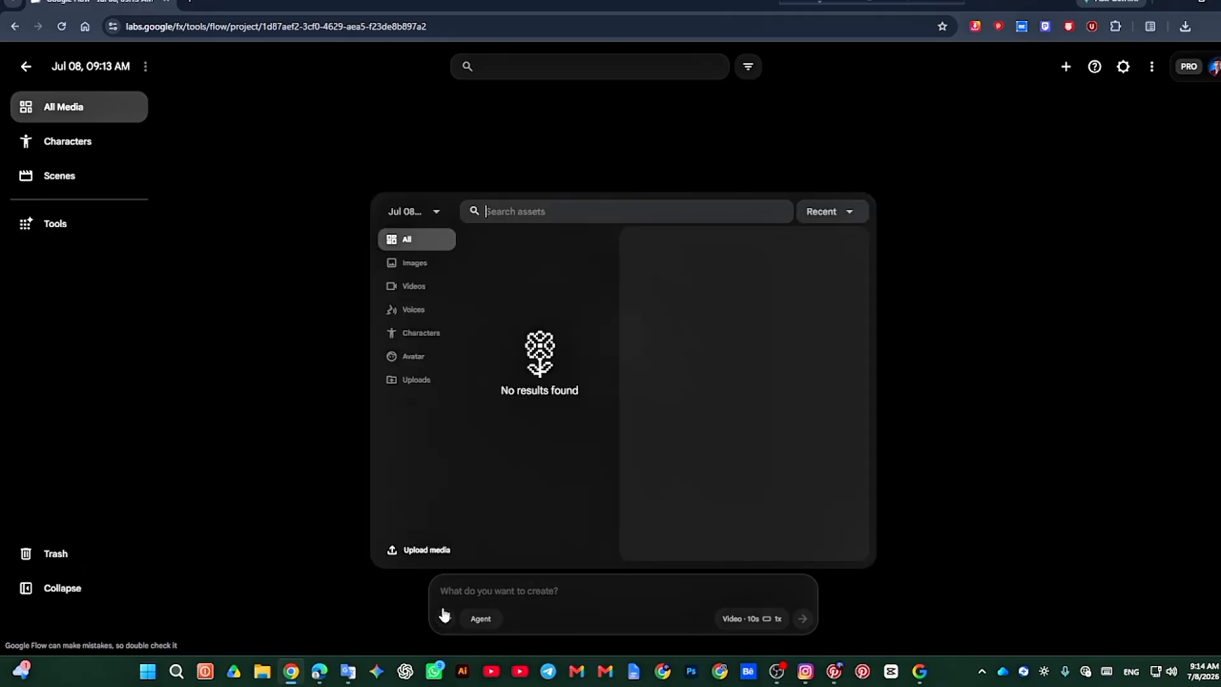
pyautogui.click(411, 550)
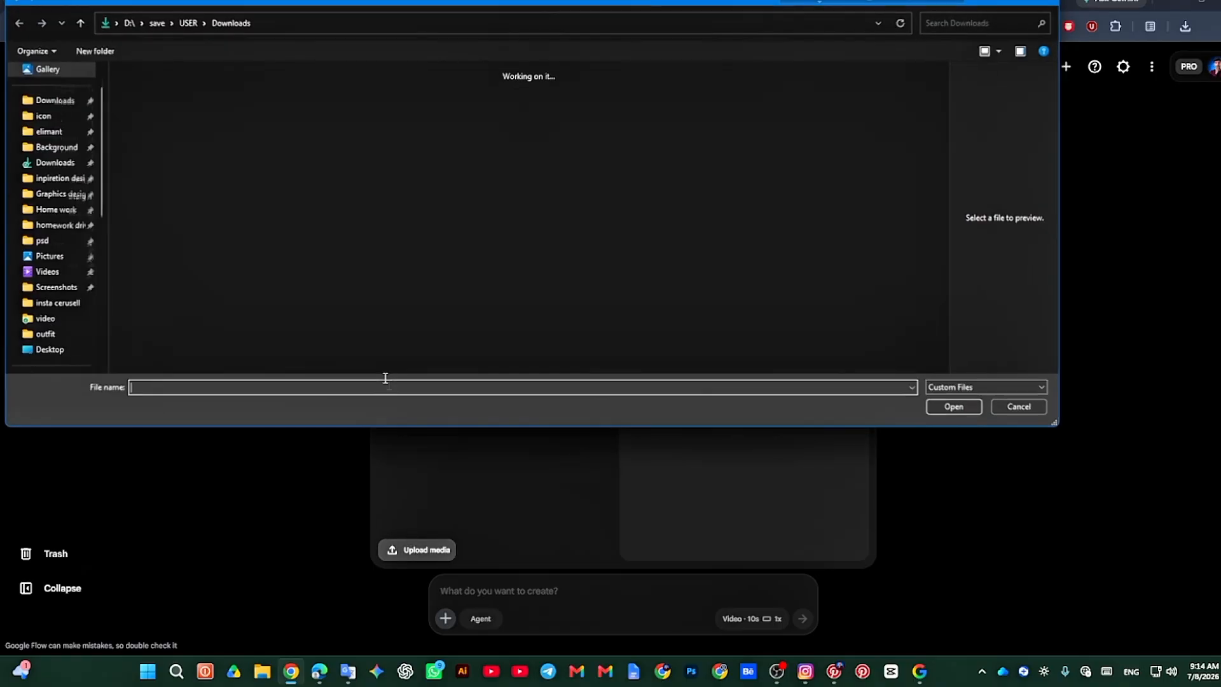
pyautogui.scroll(-5, 185, 197)
pyautogui.scroll(5, 185, 197)
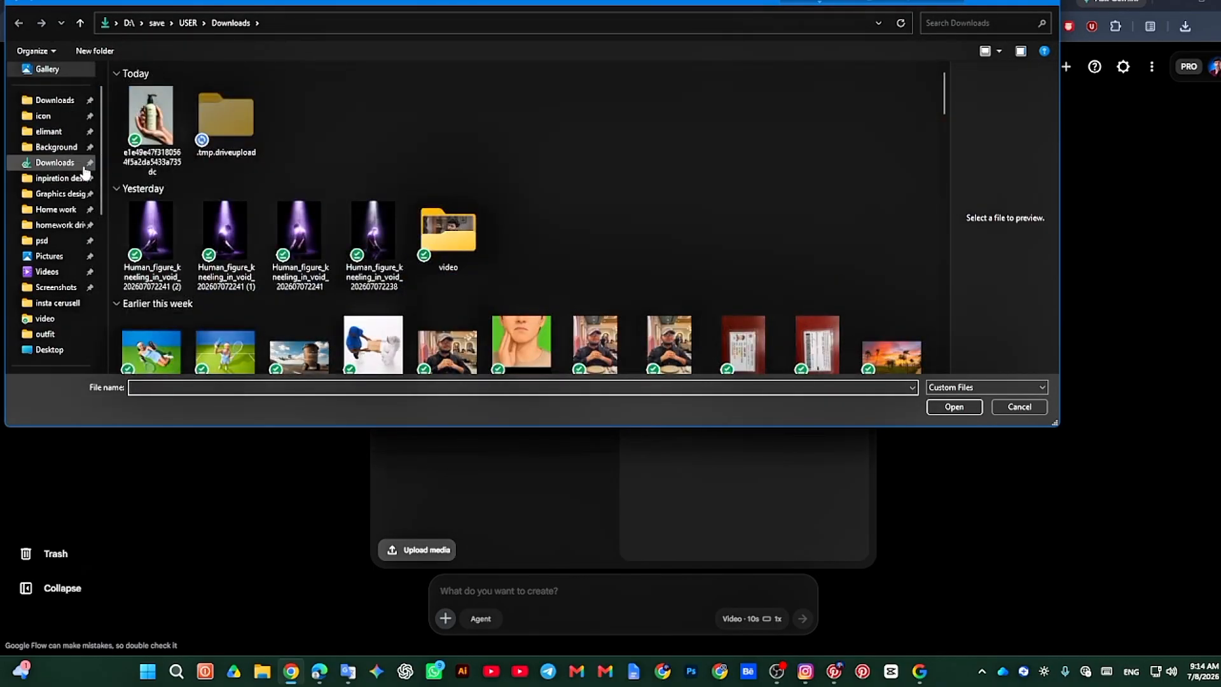
pyautogui.scroll(-5, 238, 215)
pyautogui.scroll(3, 238, 215)
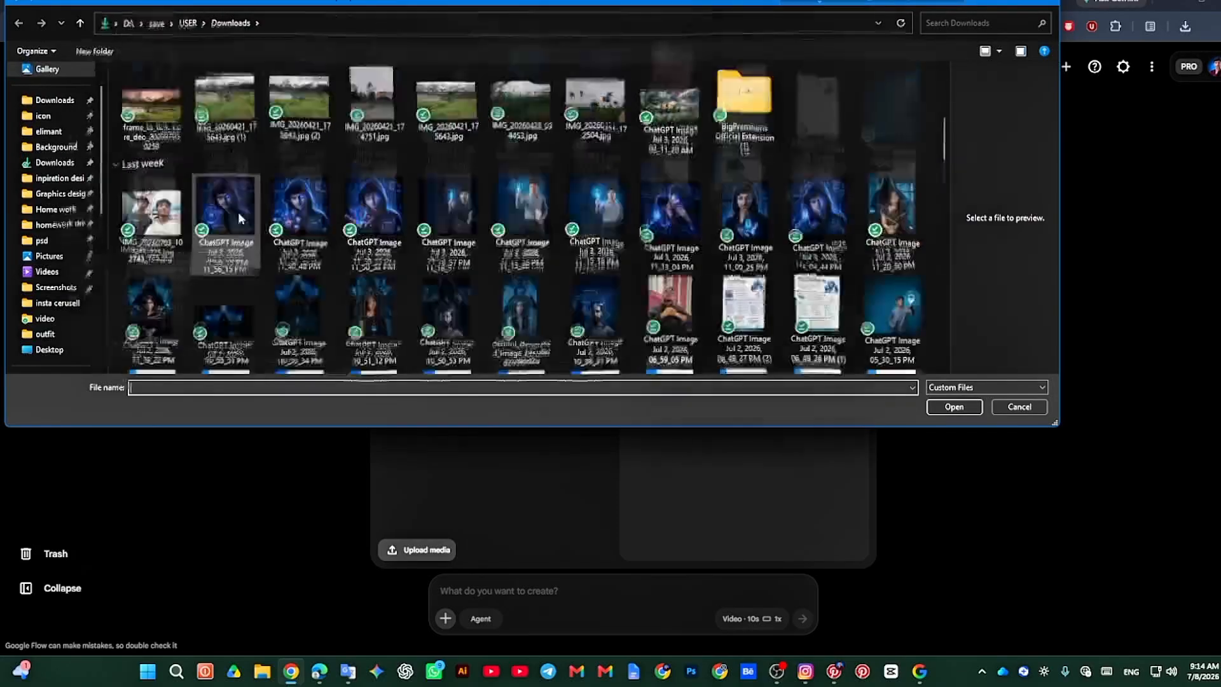
pyautogui.scroll(-5, 238, 220)
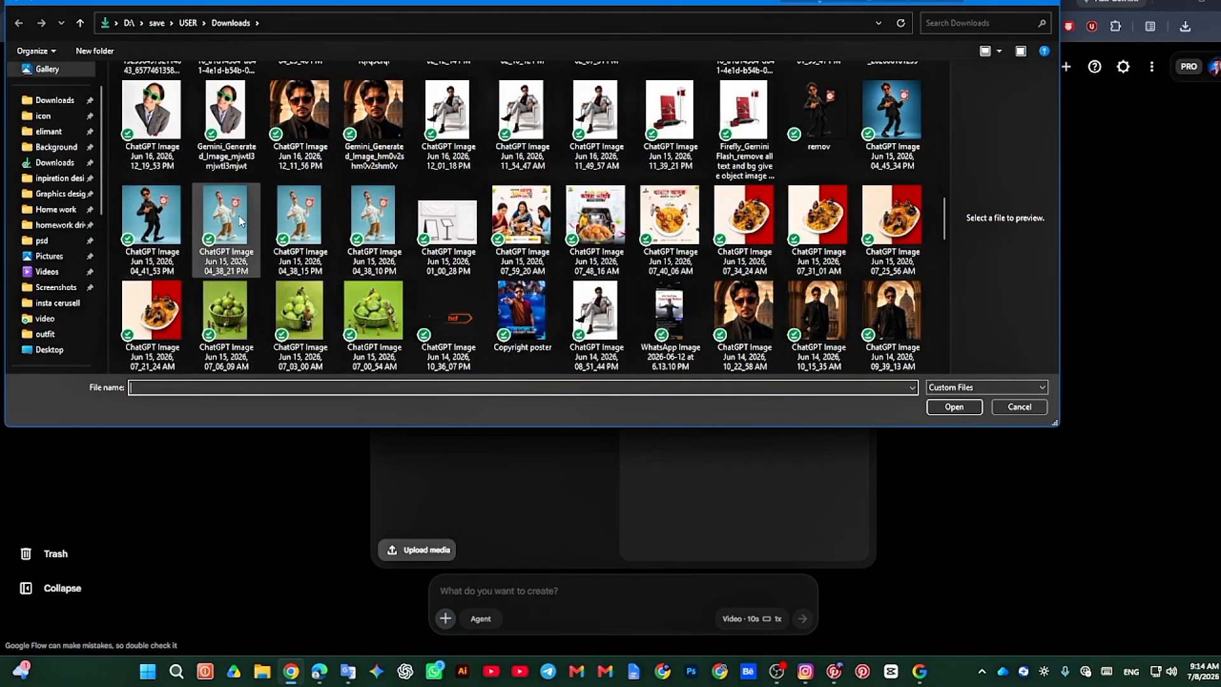
pyautogui.scroll(10, 240, 221)
pyautogui.click(45, 164)
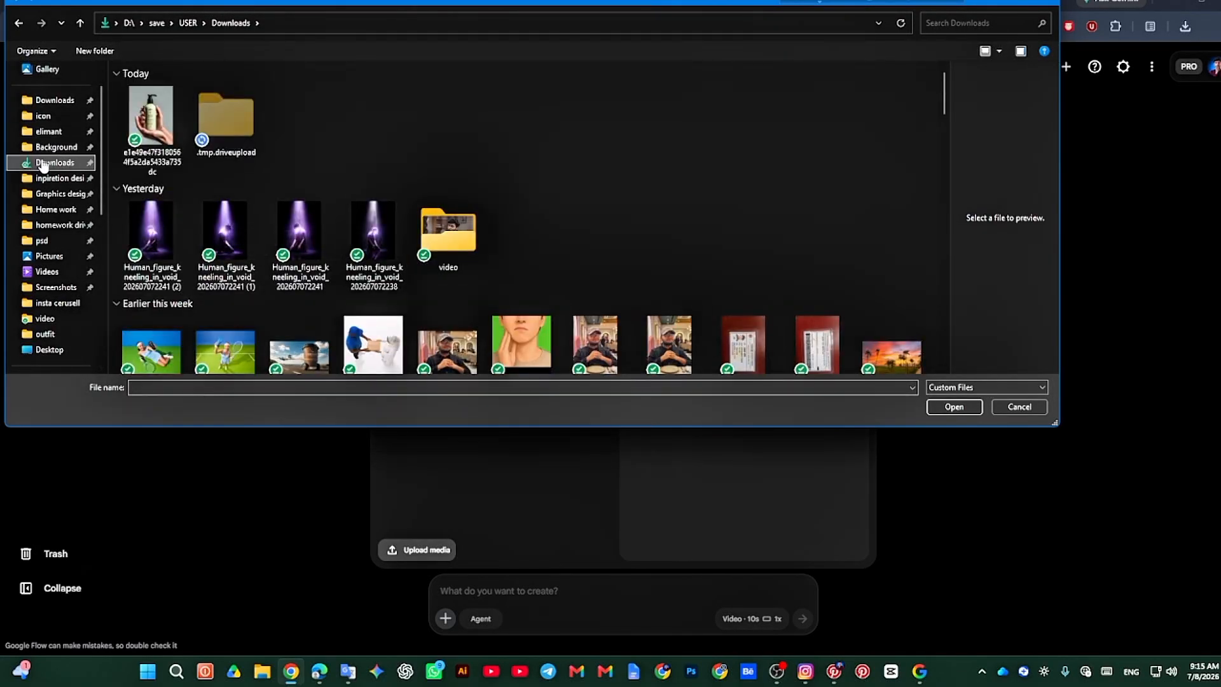
pyautogui.click(152, 120)
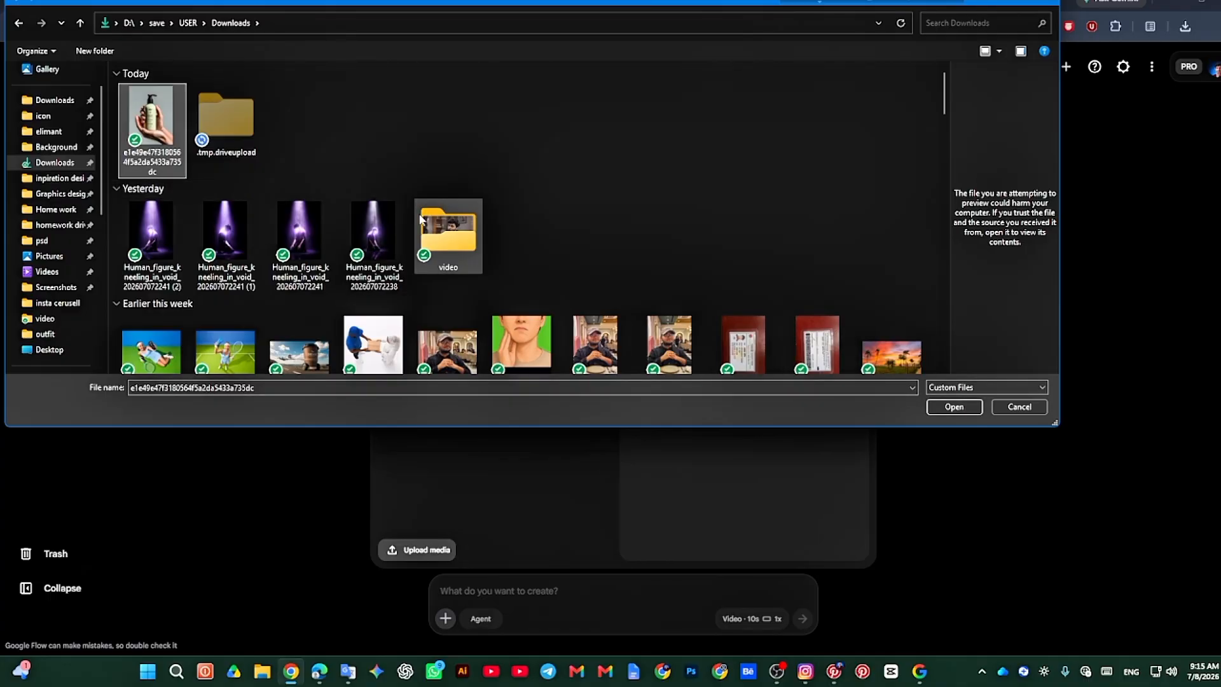
pyautogui.click(1045, 413)
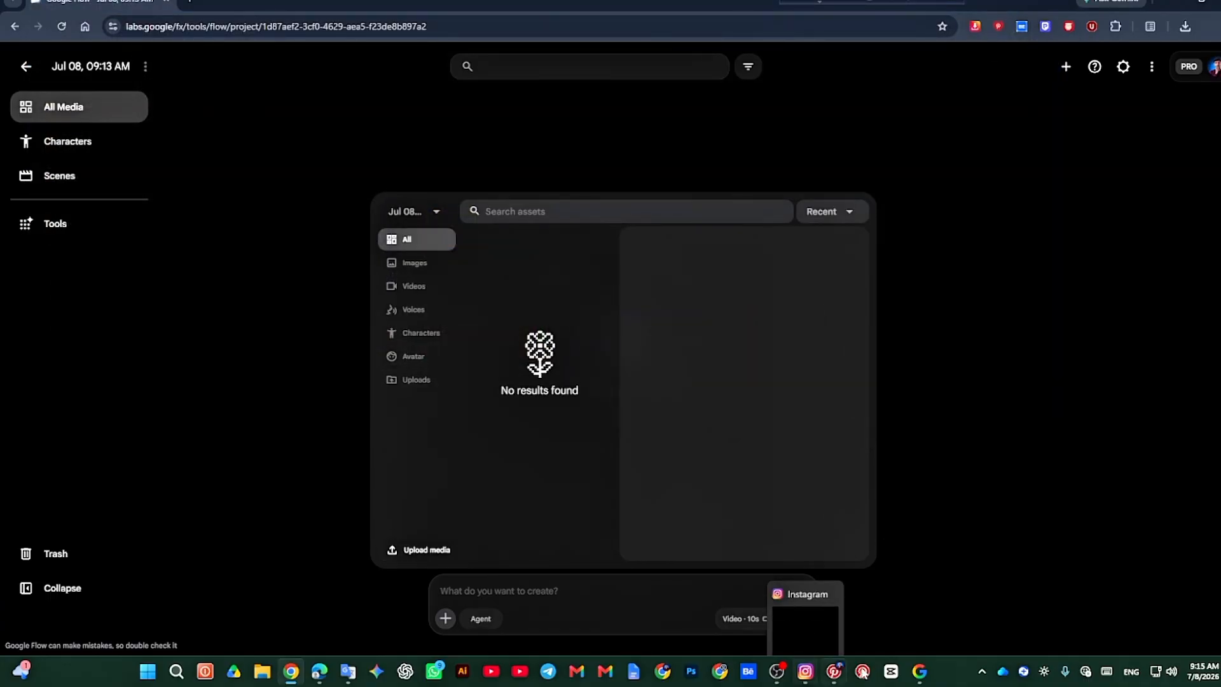
# Step: Switch to Pinterest and browse the cosmetic product pins related to the open lotion bottle pin for a reference image
pyautogui.click(832, 673)
pyautogui.scroll(-5, 364, 332)
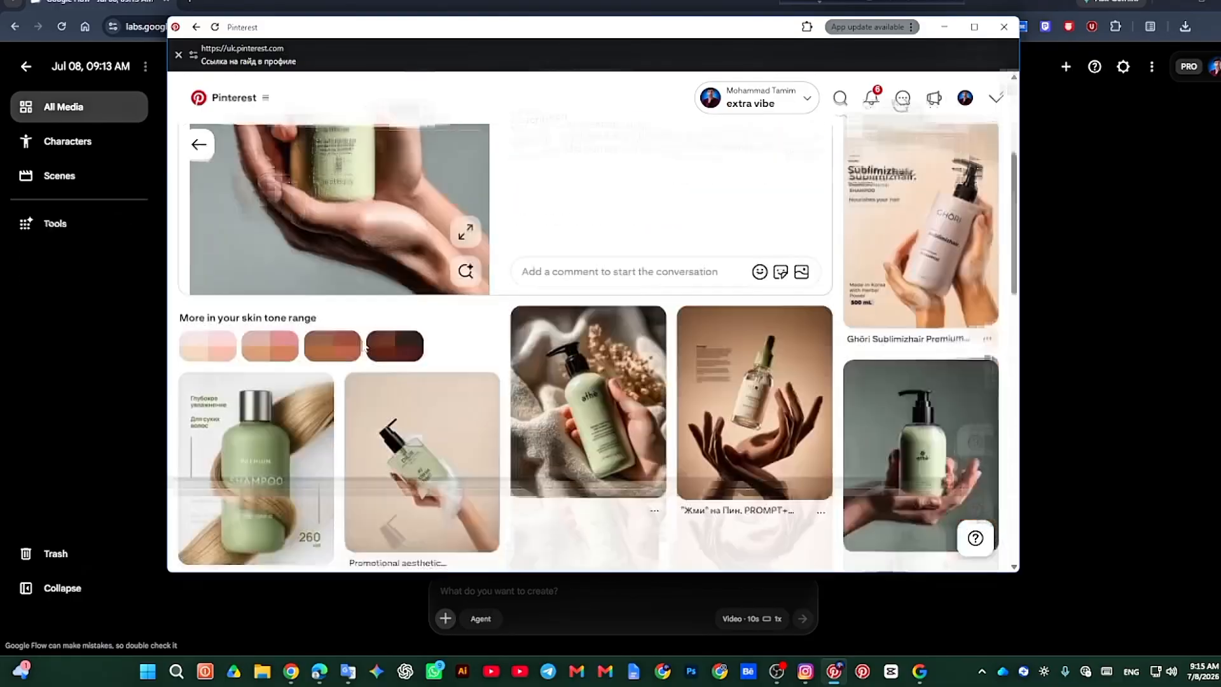
pyautogui.scroll(-3, 364, 332)
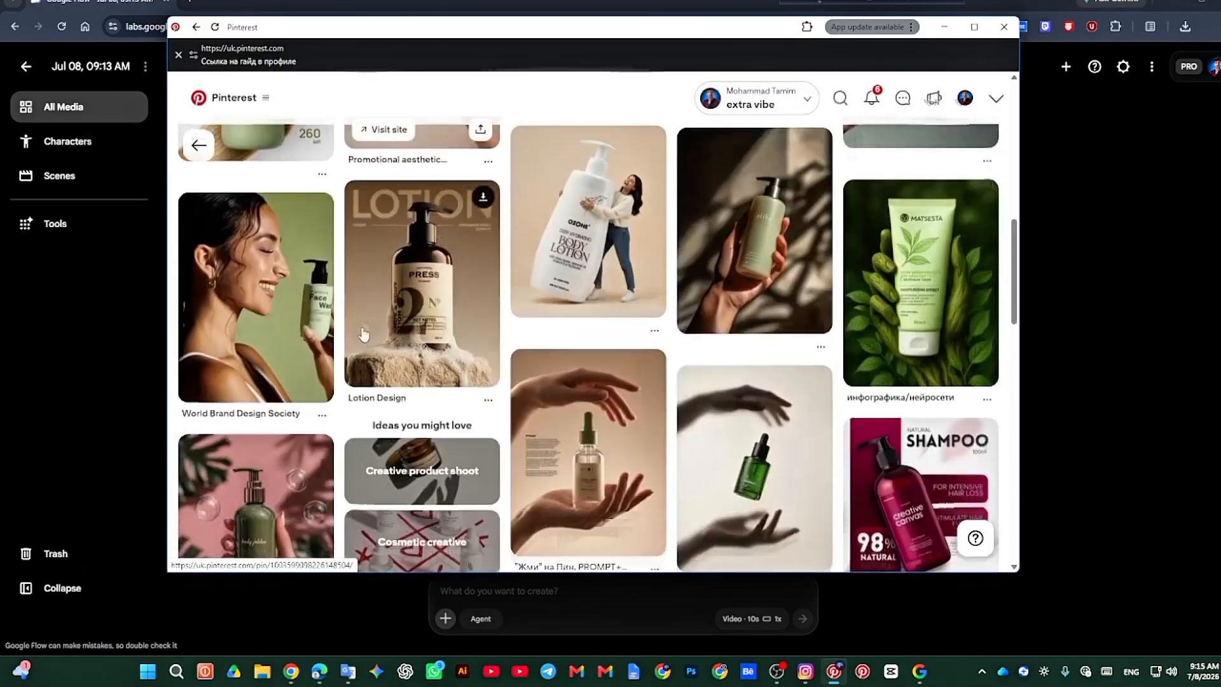
pyautogui.scroll(-3, 361, 332)
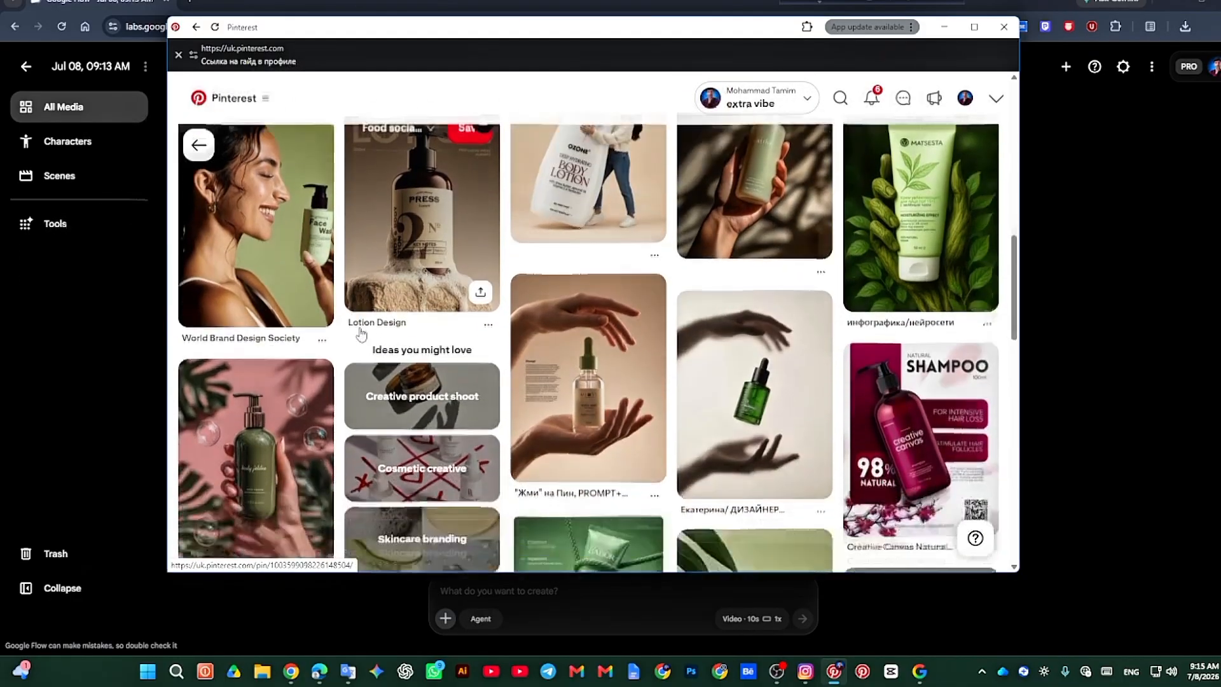
pyautogui.scroll(-6, 361, 332)
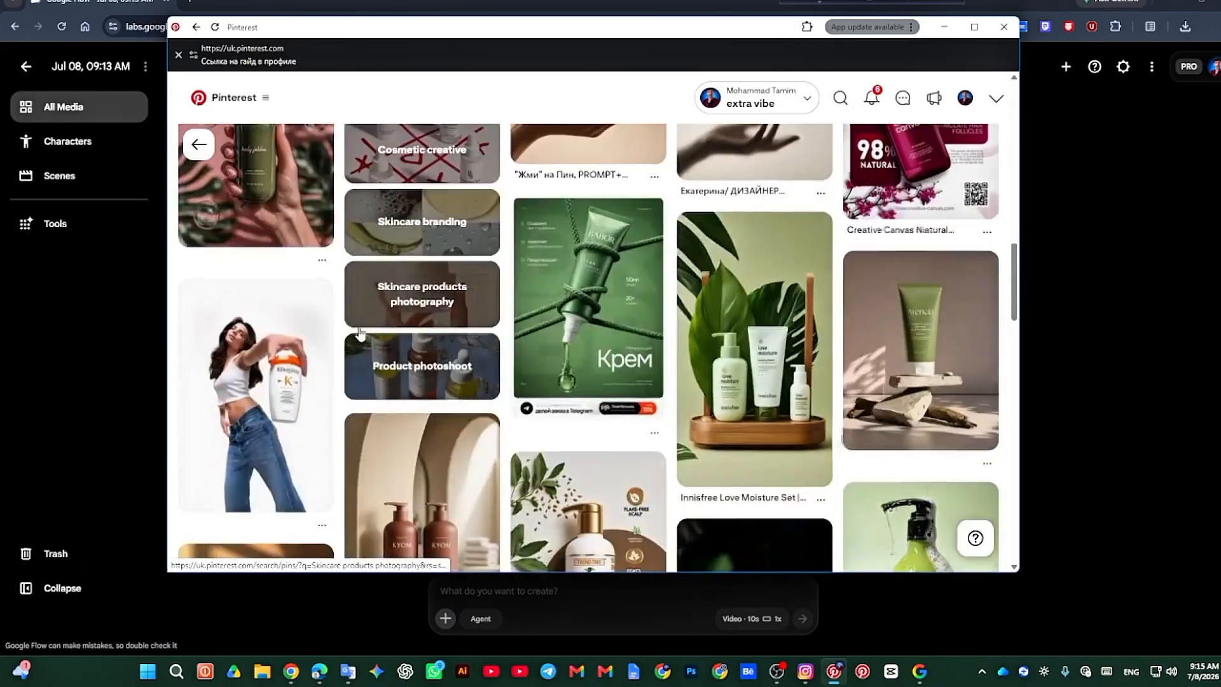
pyautogui.scroll(2, 360, 333)
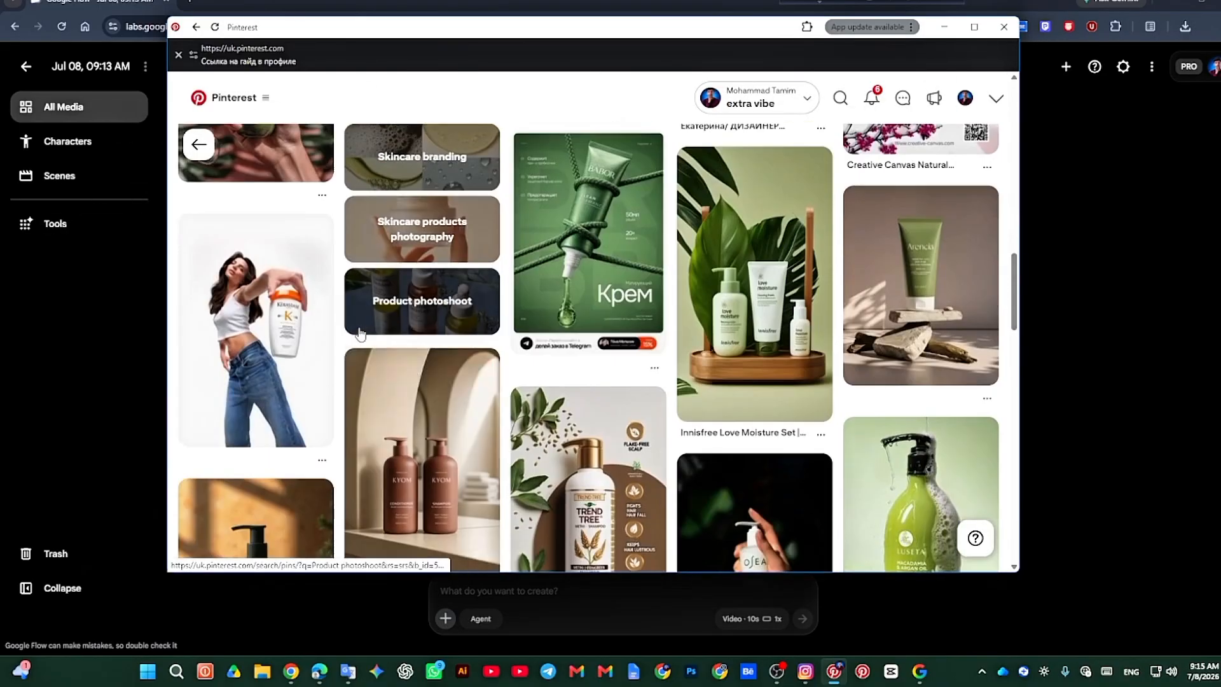
pyautogui.scroll(-4, 359, 333)
pyautogui.scroll(-4, 360, 333)
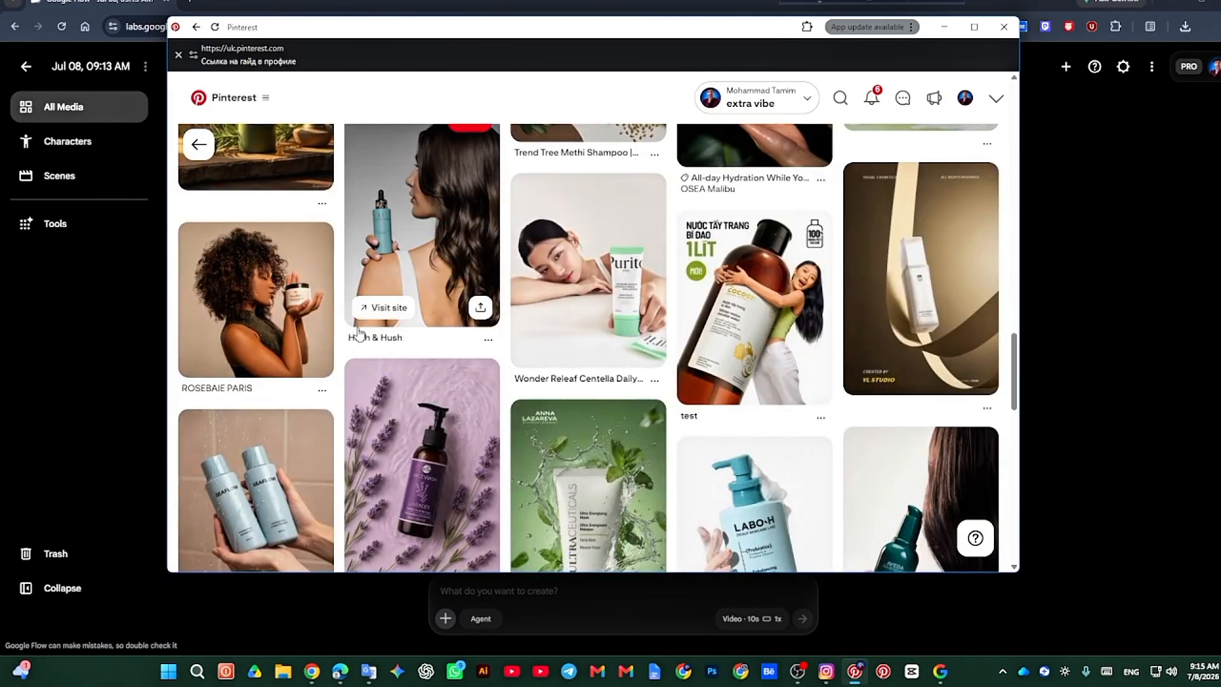
pyautogui.scroll(-4, 360, 332)
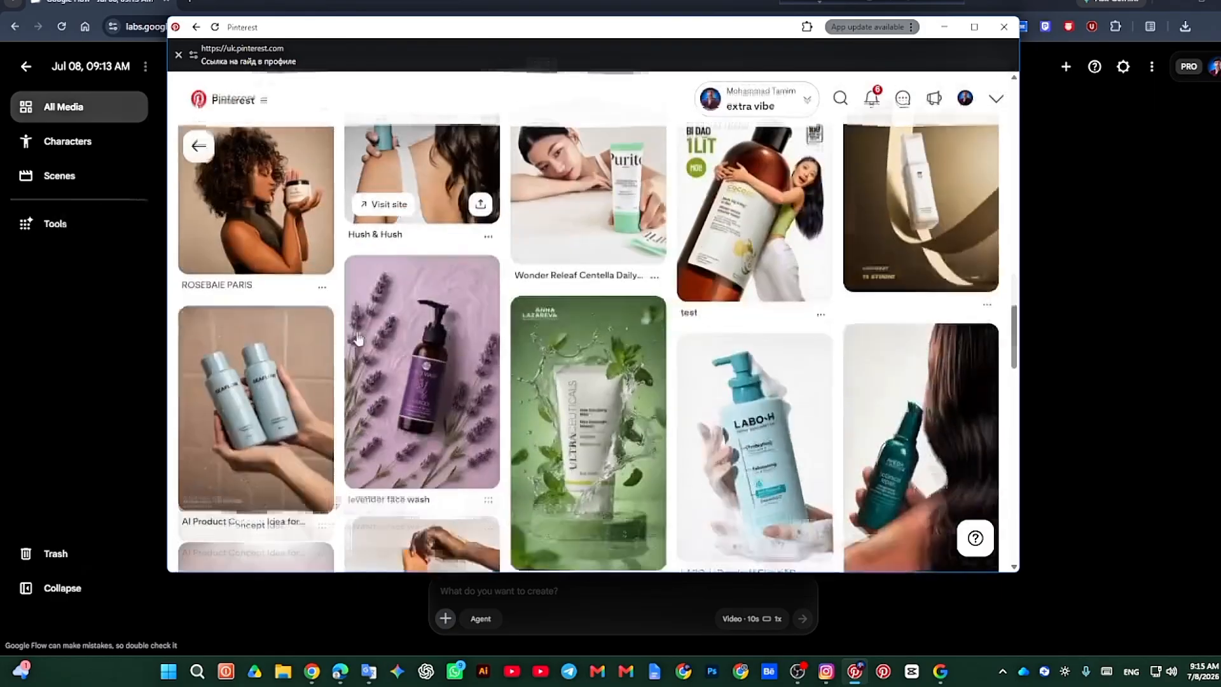
pyautogui.scroll(-5, 357, 334)
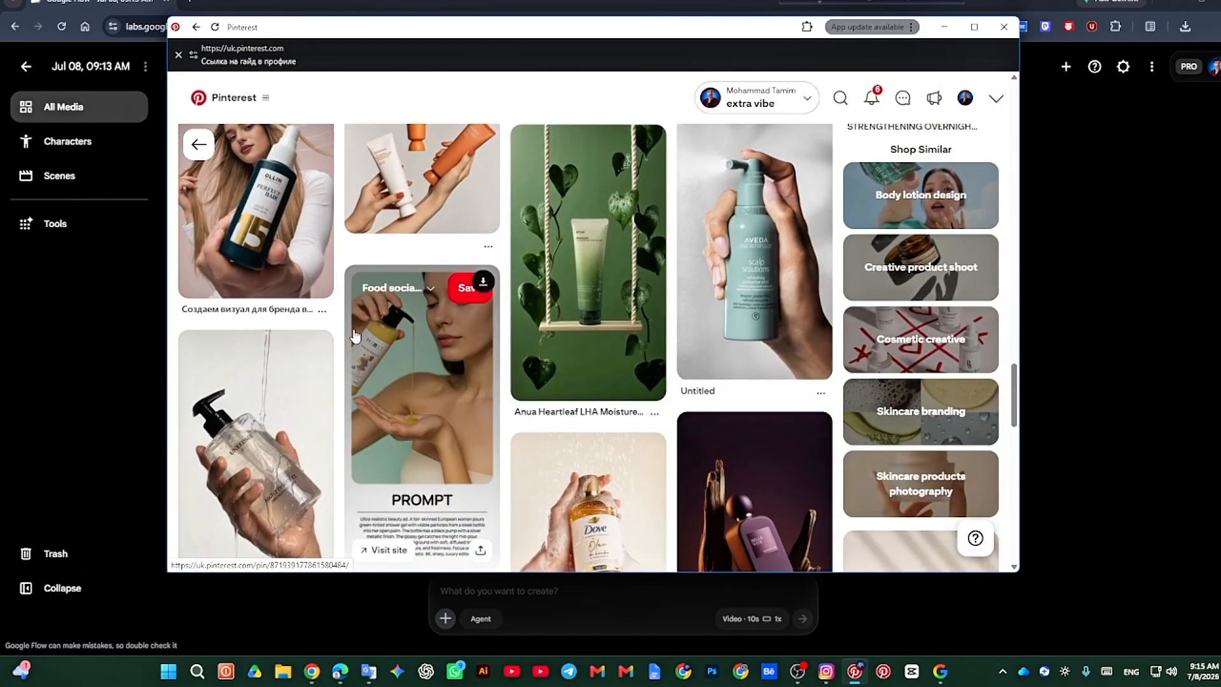
pyautogui.scroll(6, 355, 335)
pyautogui.scroll(-2, 355, 336)
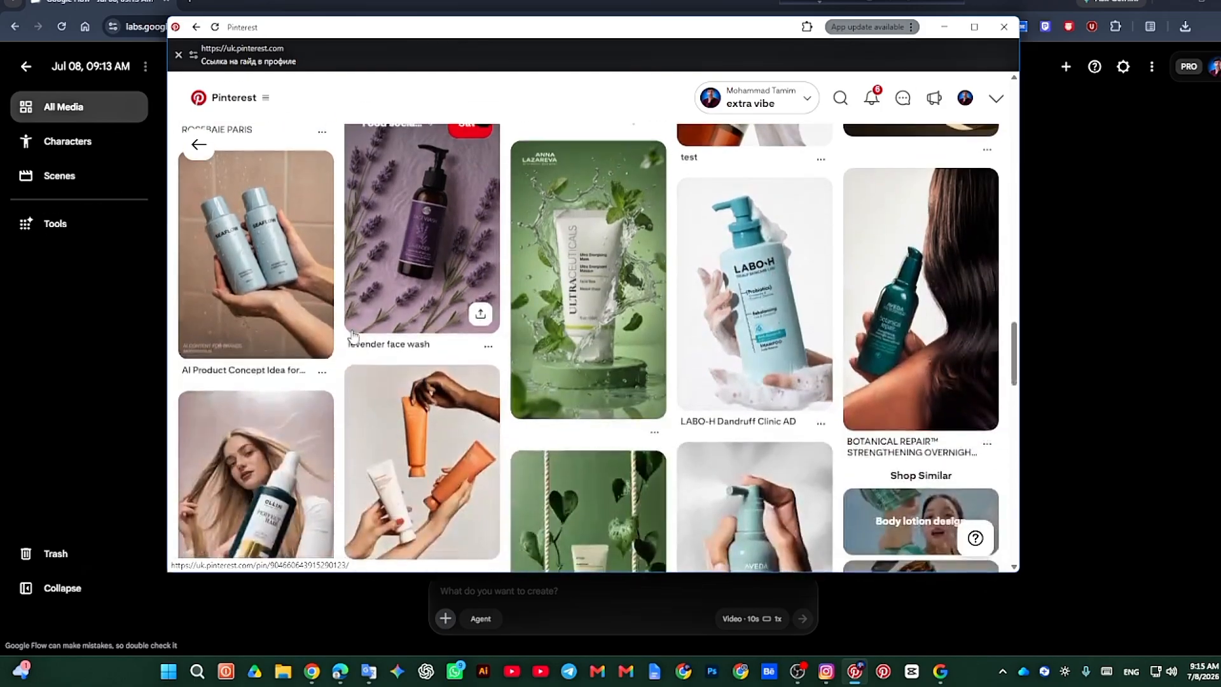
pyautogui.scroll(7, 354, 337)
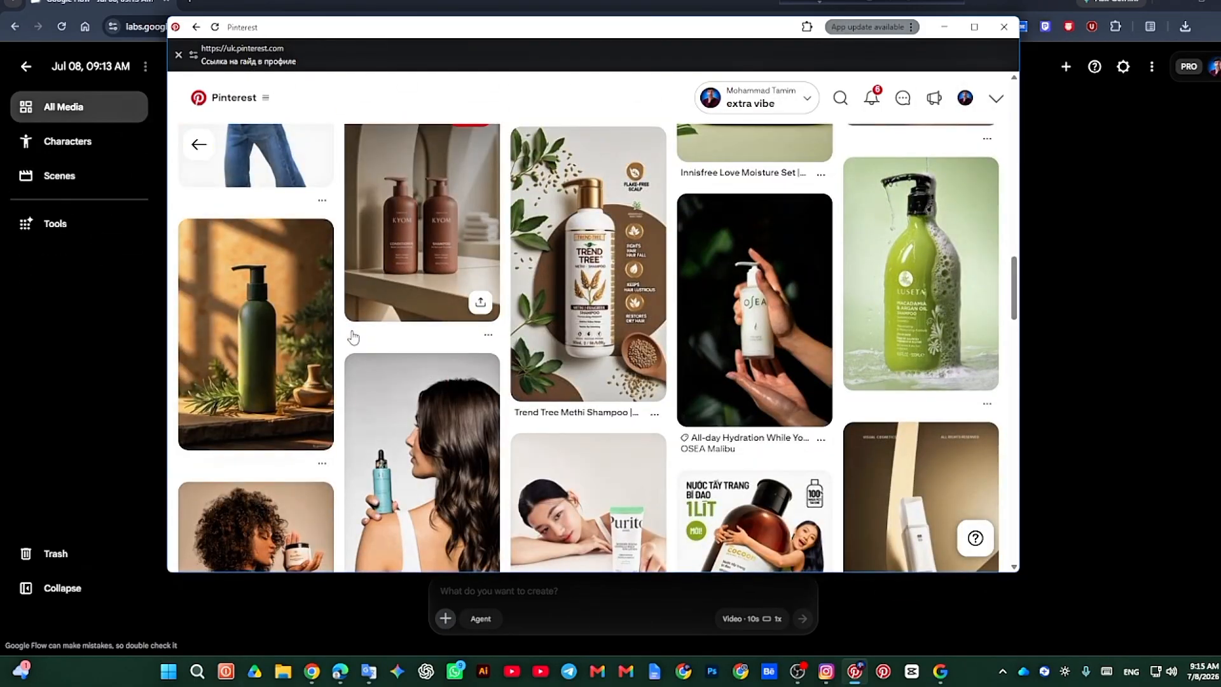
pyautogui.scroll(-3, 353, 337)
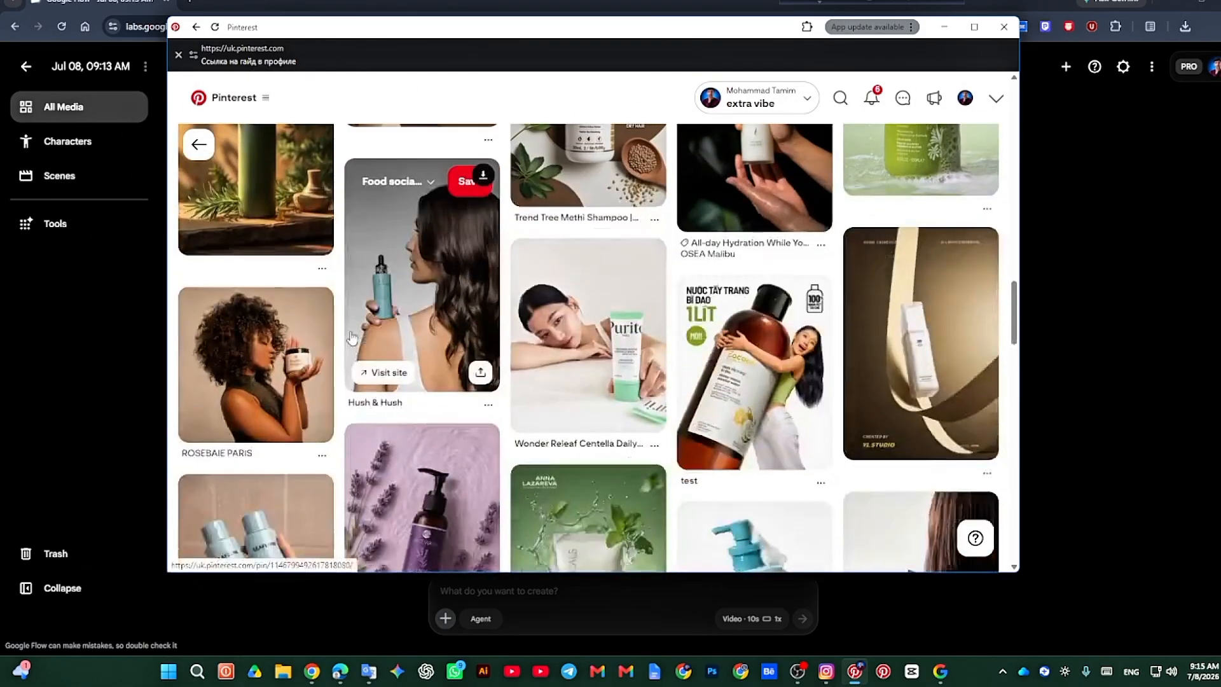
pyautogui.scroll(4, 351, 337)
pyautogui.scroll(2, 351, 337)
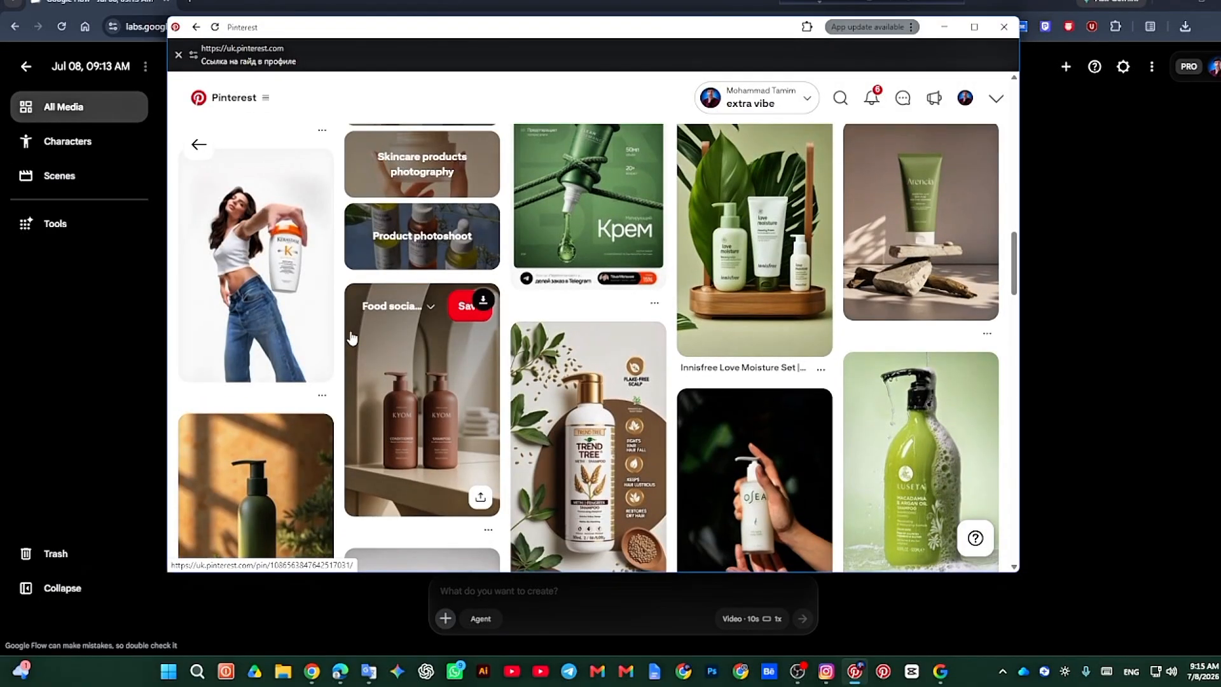
pyautogui.scroll(3, 352, 337)
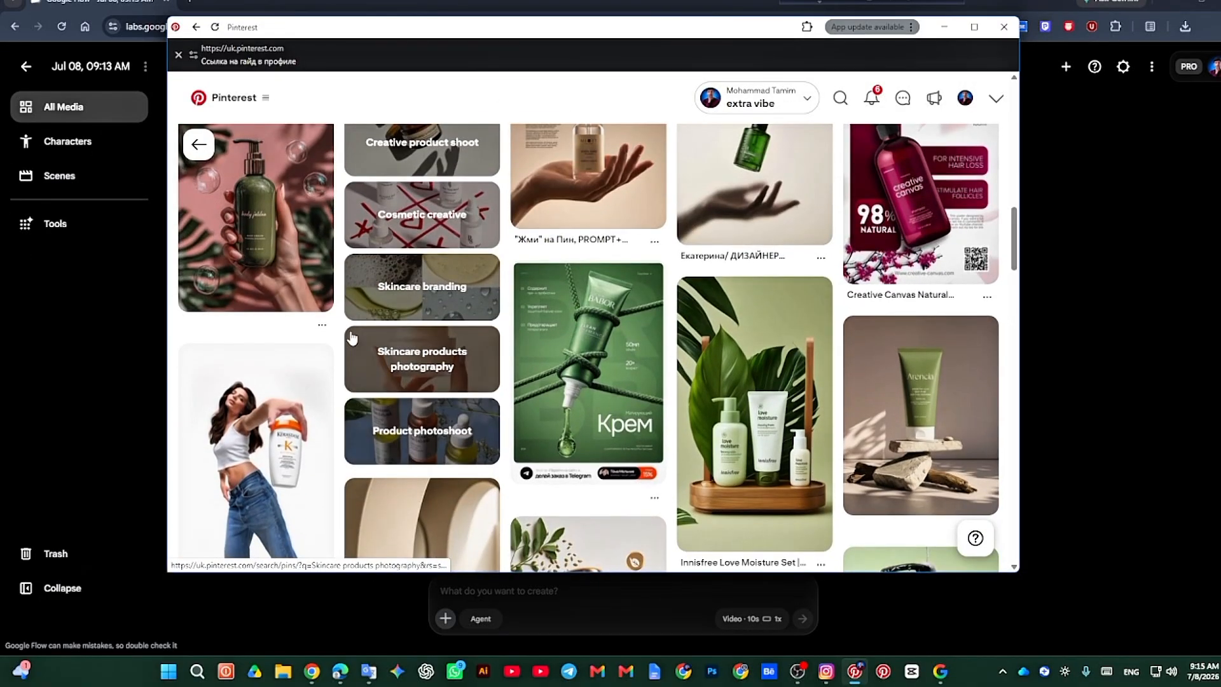
pyautogui.scroll(3, 352, 337)
pyautogui.scroll(1, 352, 337)
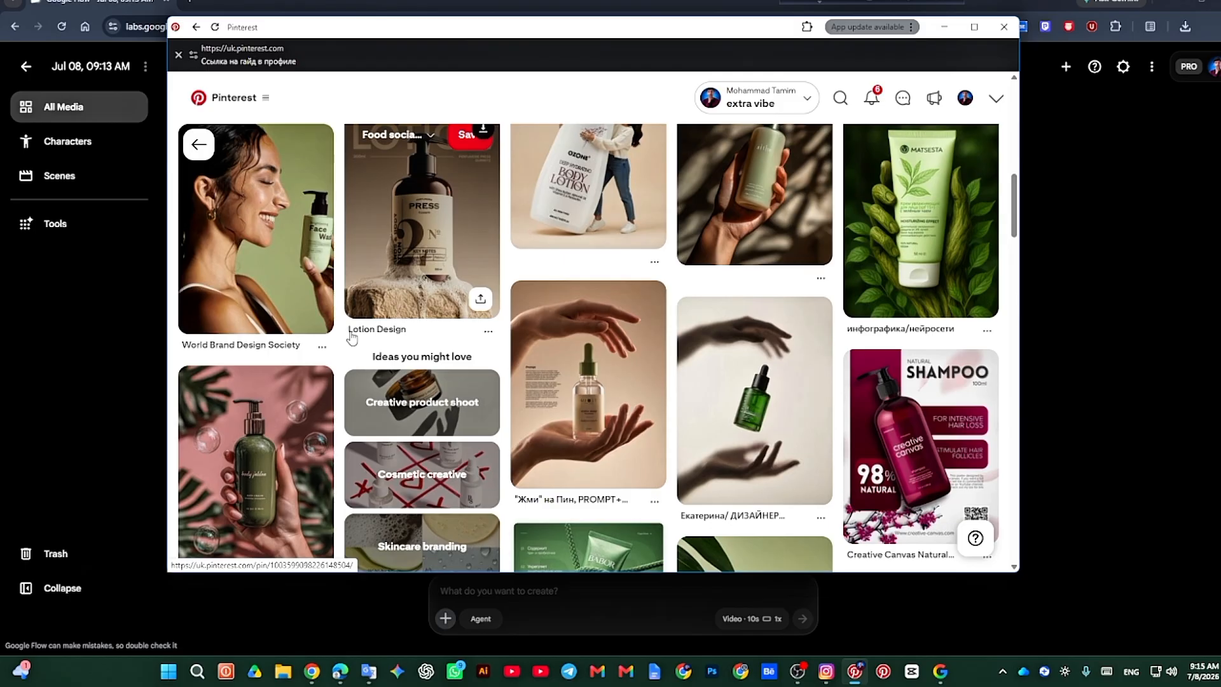
pyautogui.scroll(1, 347, 337)
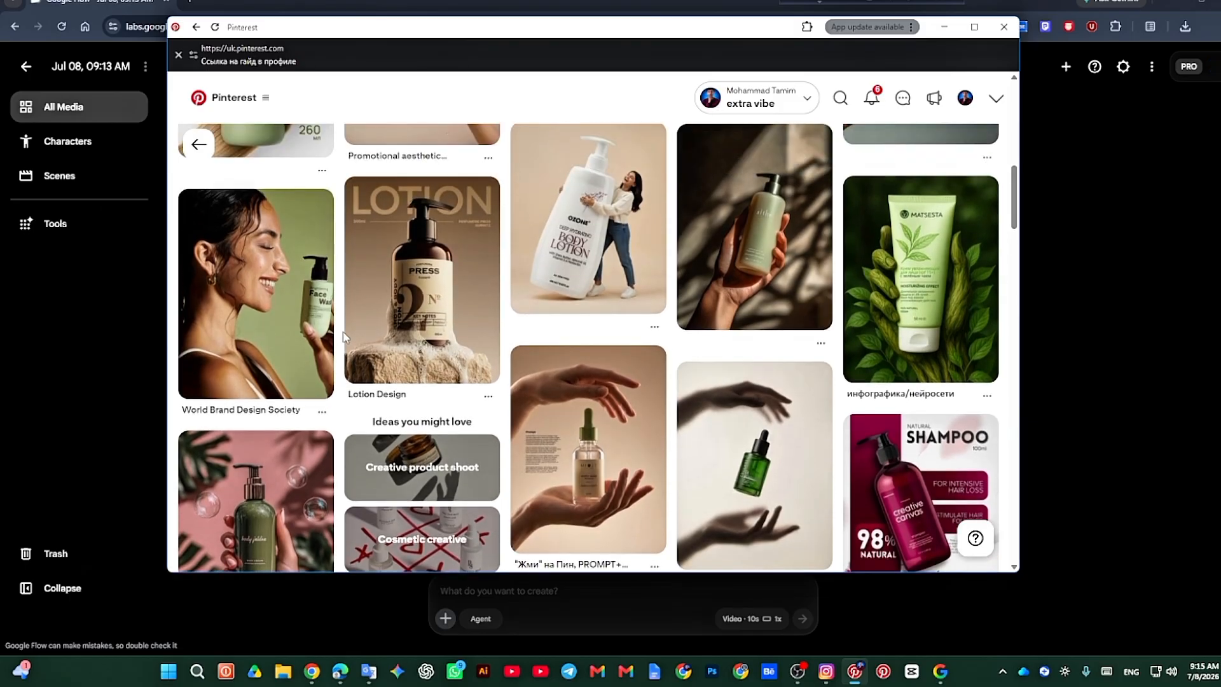
pyautogui.scroll(4, 342, 336)
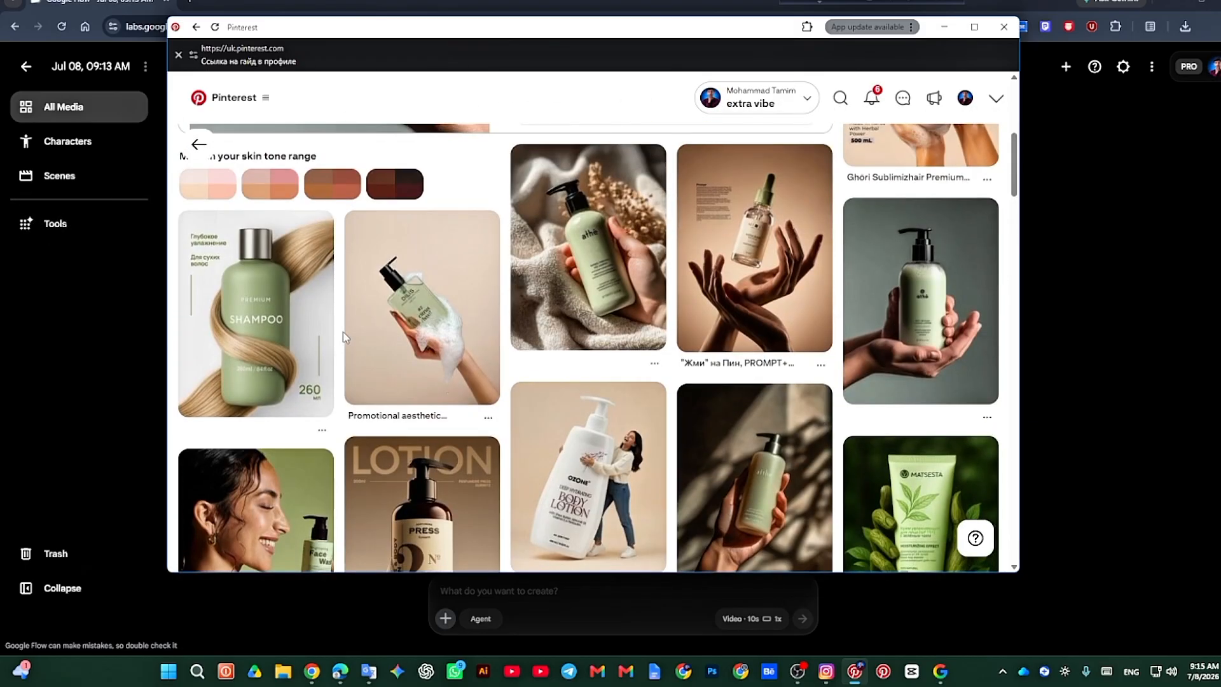
pyautogui.scroll(1, 343, 335)
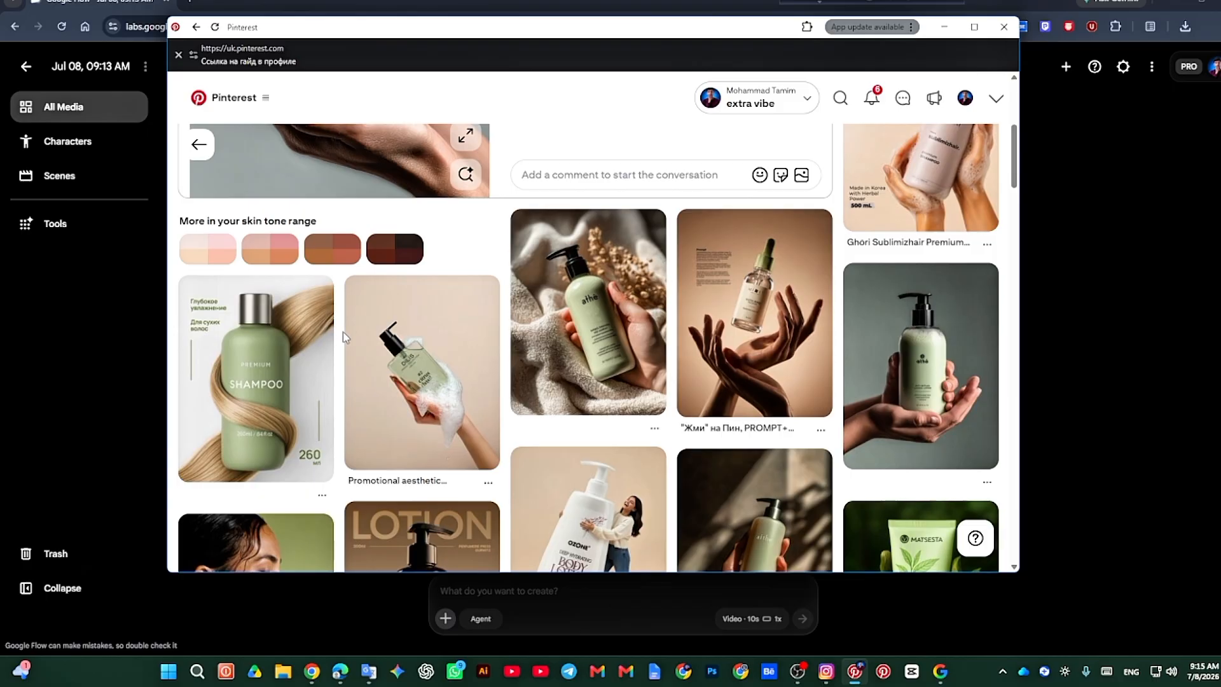
pyautogui.moveTo(252, 358)
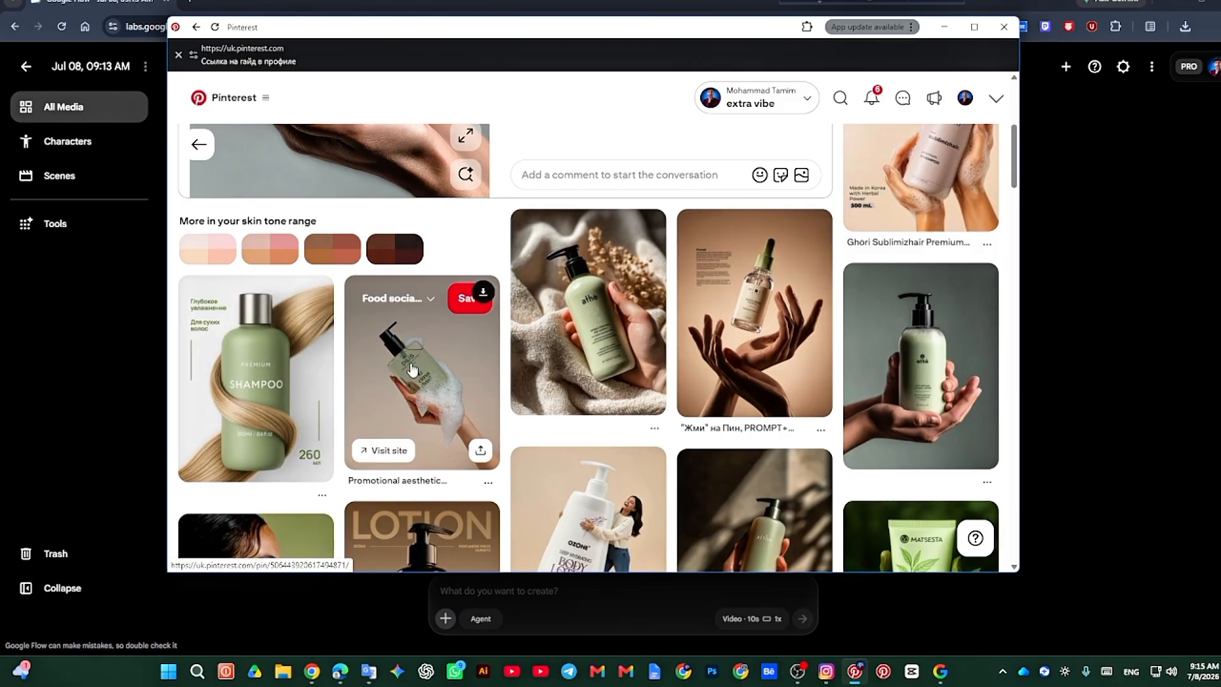
pyautogui.scroll(1, 315, 363)
pyautogui.scroll(3, 320, 367)
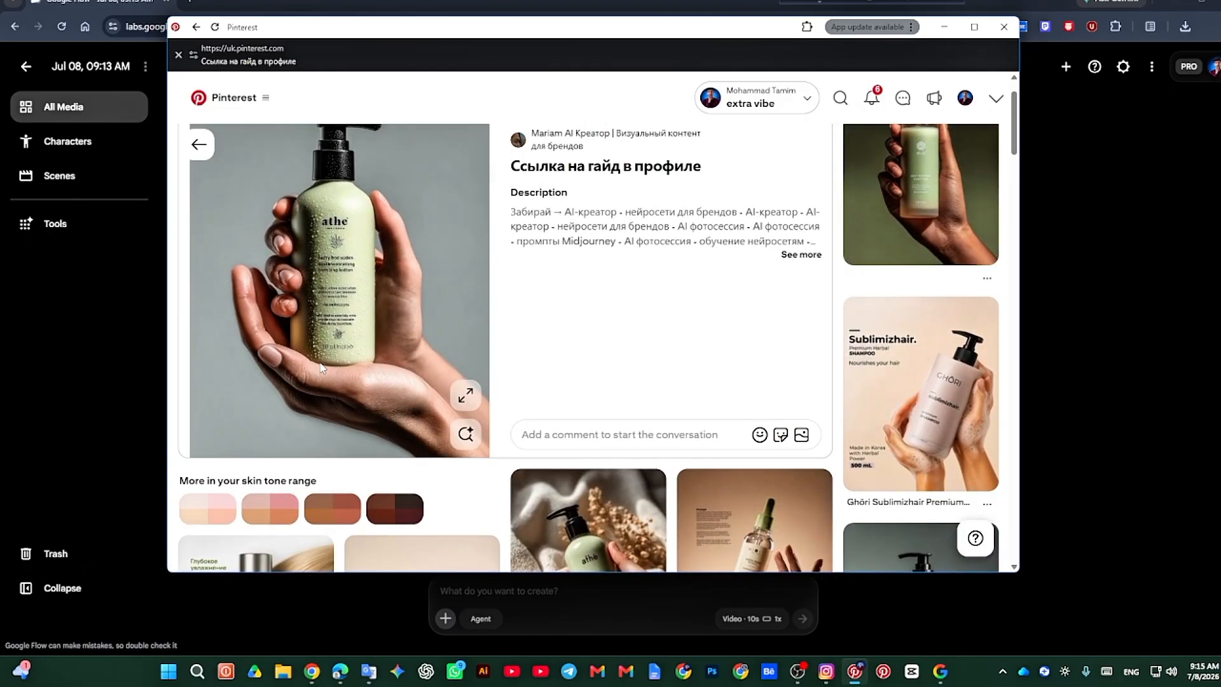
pyautogui.scroll(-1, 319, 361)
pyautogui.scroll(2, 582, 366)
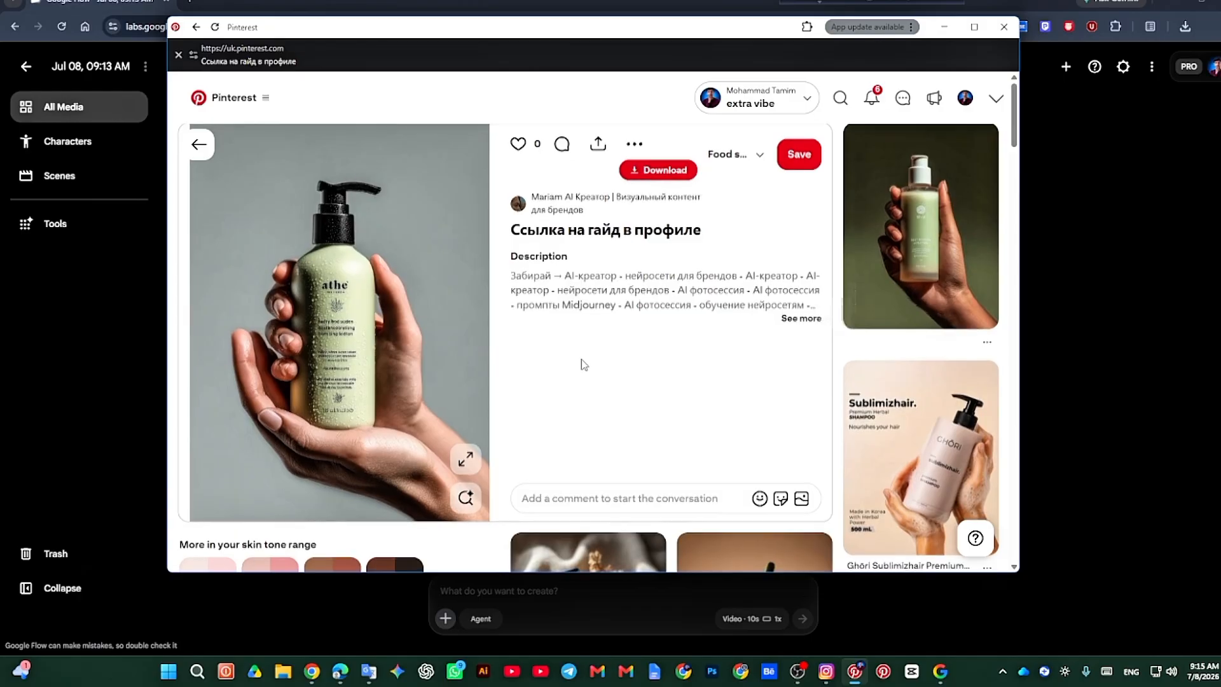
pyautogui.scroll(-4, 582, 366)
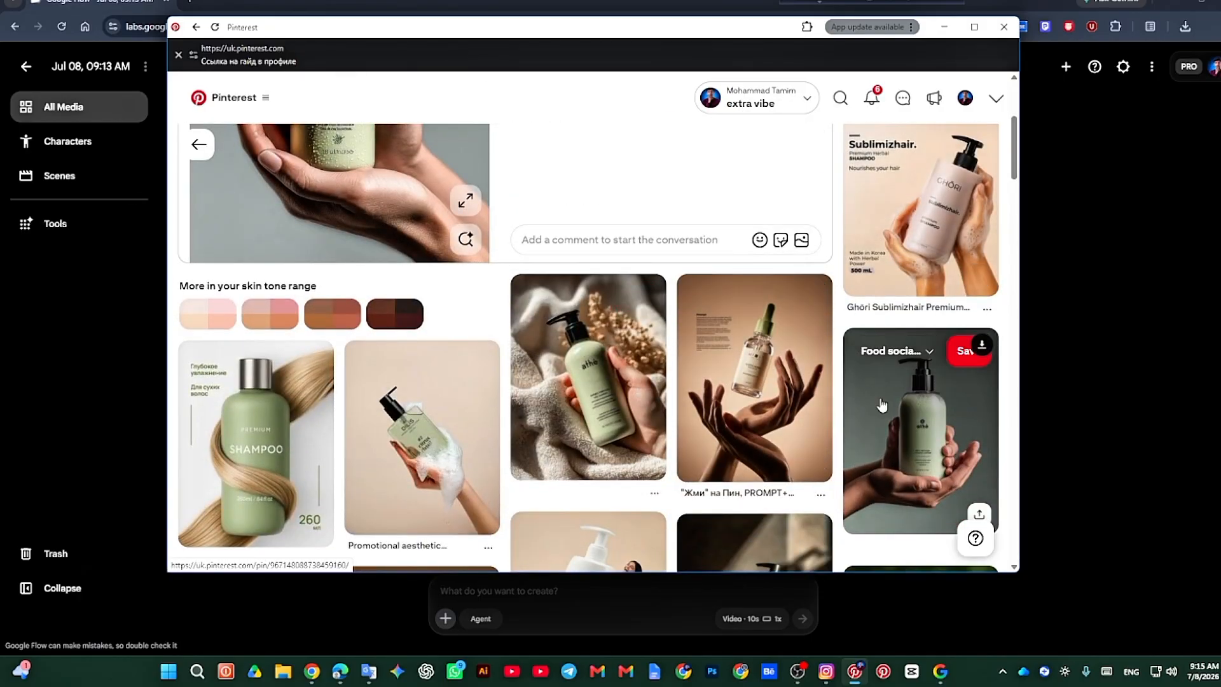
# Step: Open the pin of the green Premium Shampoo bottle wrapped in blonde hair and copy its image
pyautogui.click(262, 453)
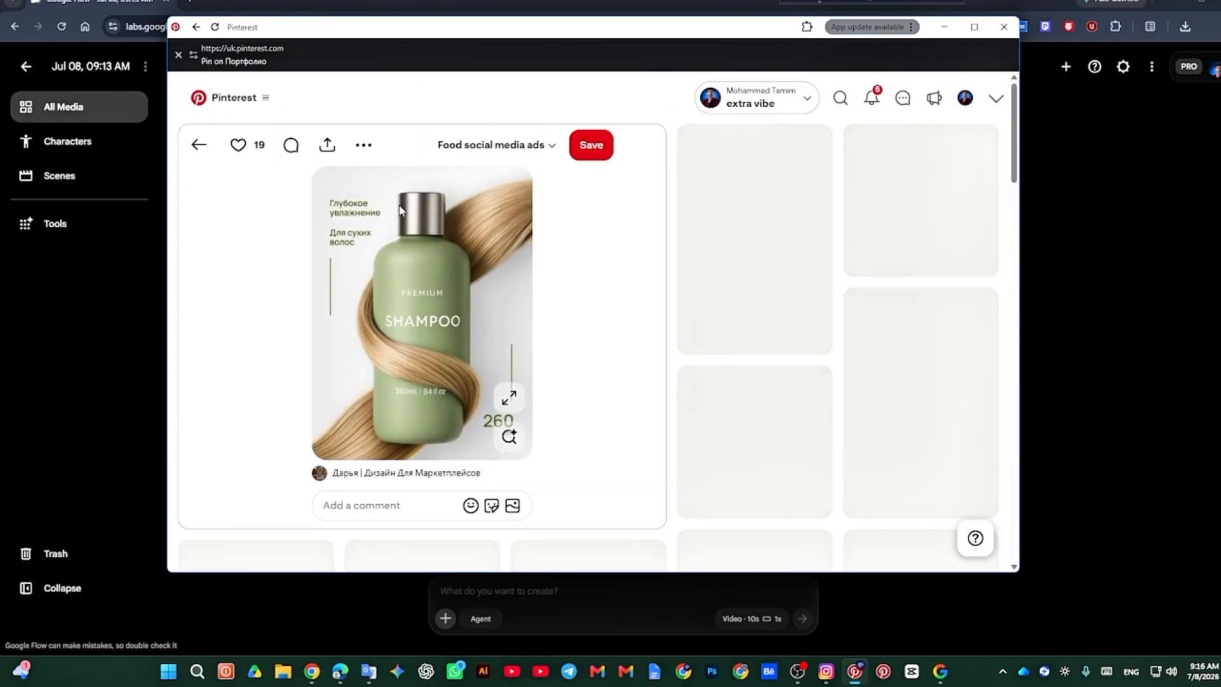
pyautogui.rightClick(379, 295)
pyautogui.click(462, 340)
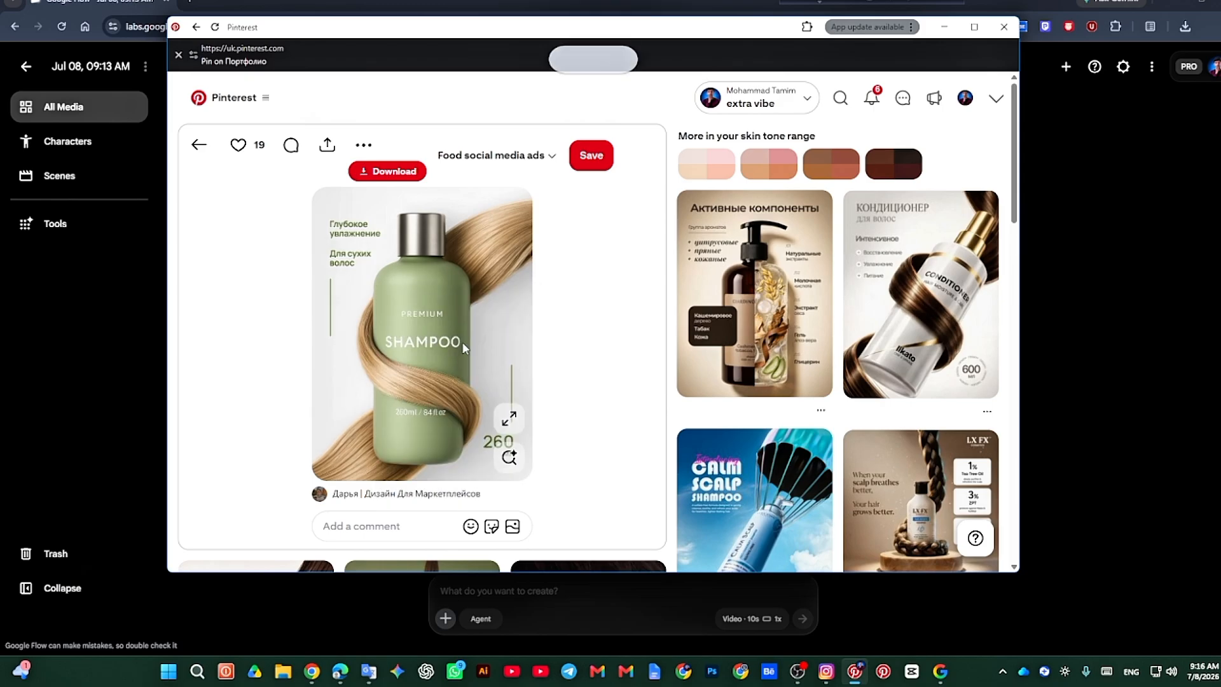
# Step: Open the related Keratin Repair Conditioner pin, copy its product image and minimize Pinterest
pyautogui.scroll(-3, 439, 326)
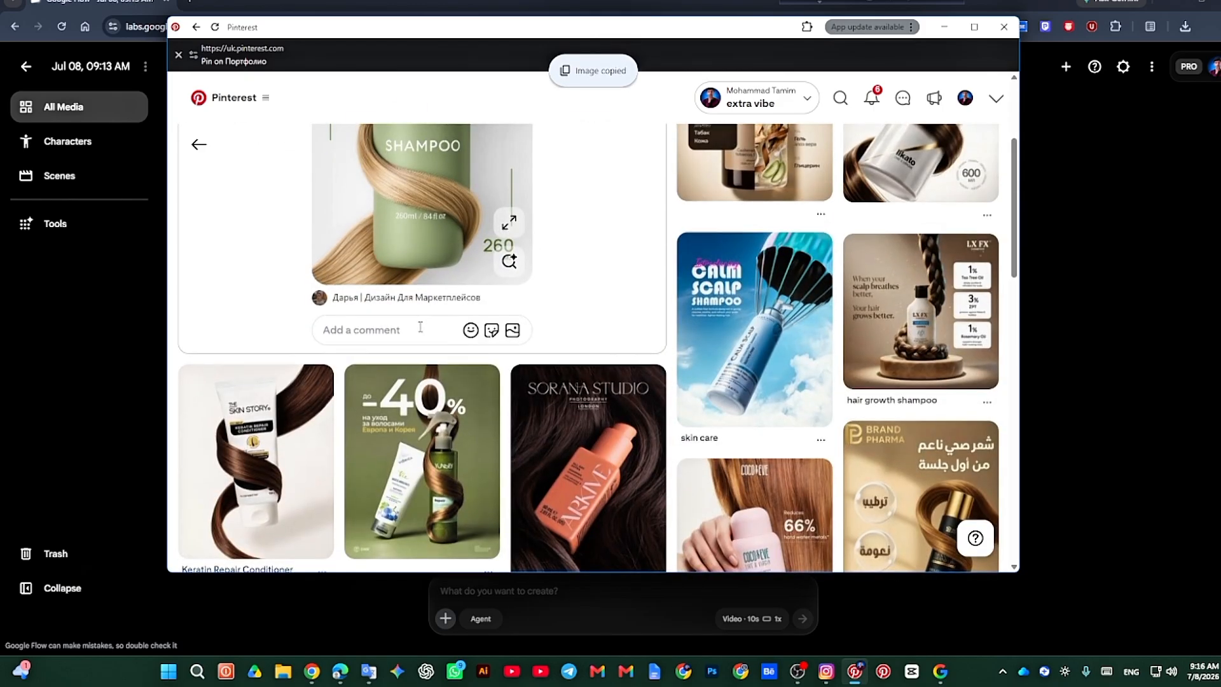
pyautogui.scroll(-4, 407, 305)
pyautogui.click(266, 243)
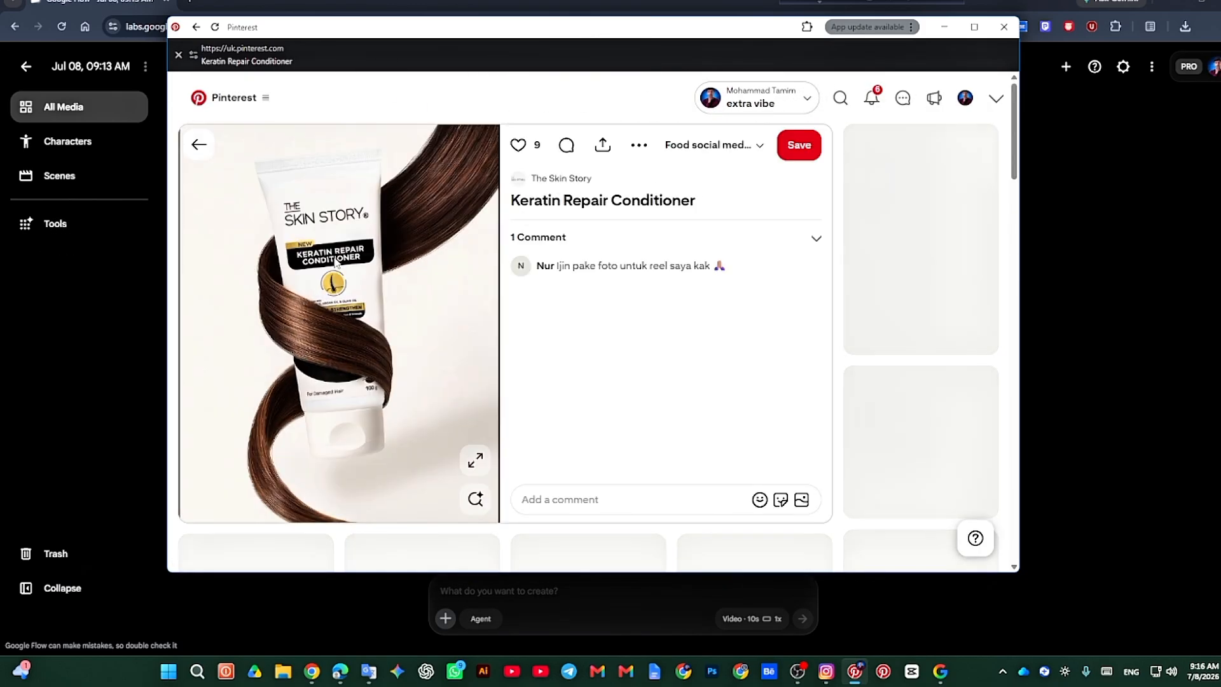
pyautogui.rightClick(334, 256)
pyautogui.click(390, 312)
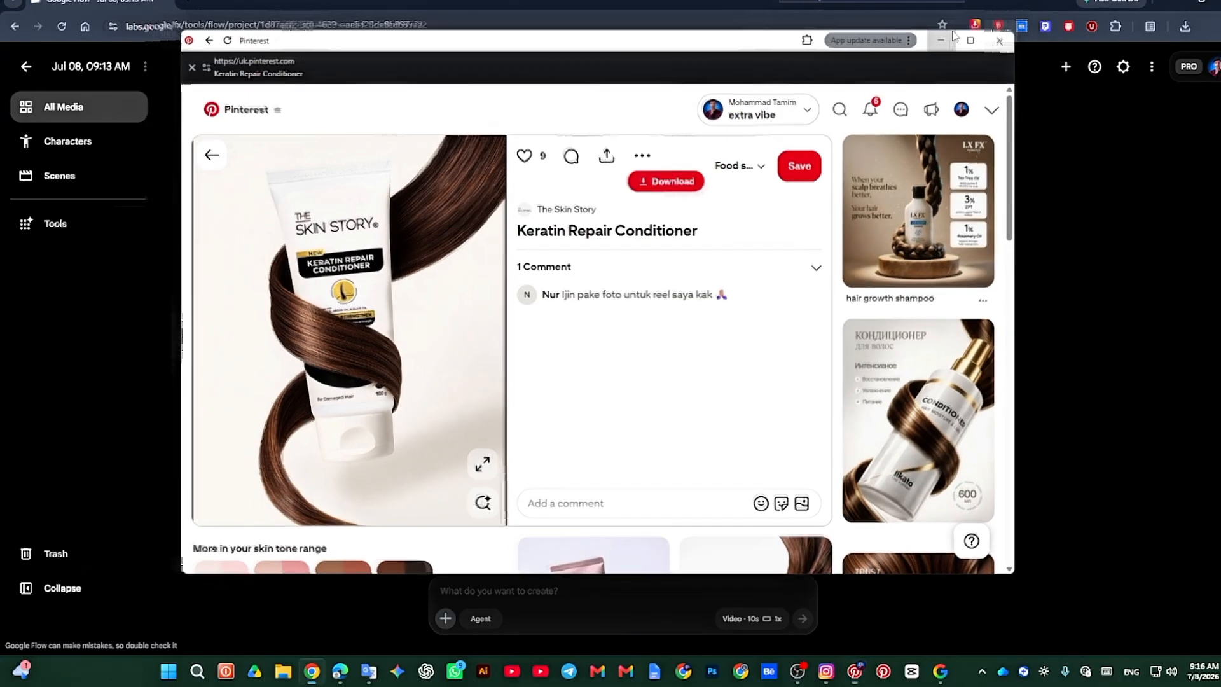
pyautogui.click(944, 27)
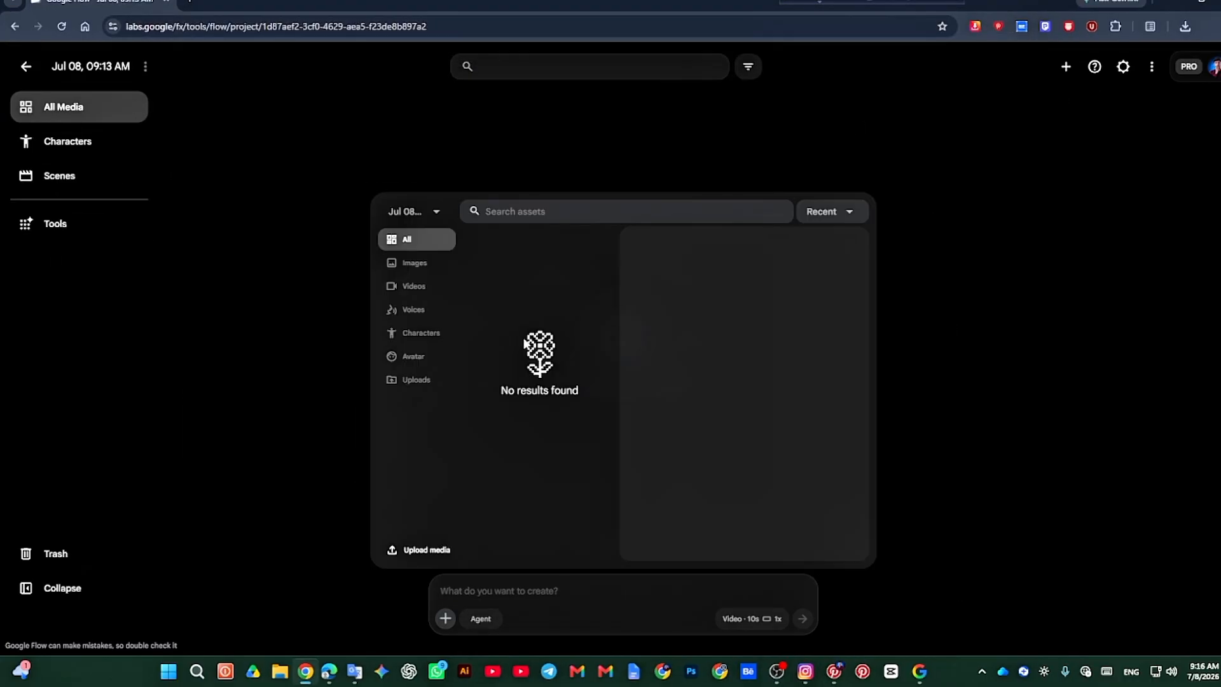
# Step: Switch to ChatGPT, collapse its sidebar and paste the copied conditioner image into the new chat's message
pyautogui.click(405, 671)
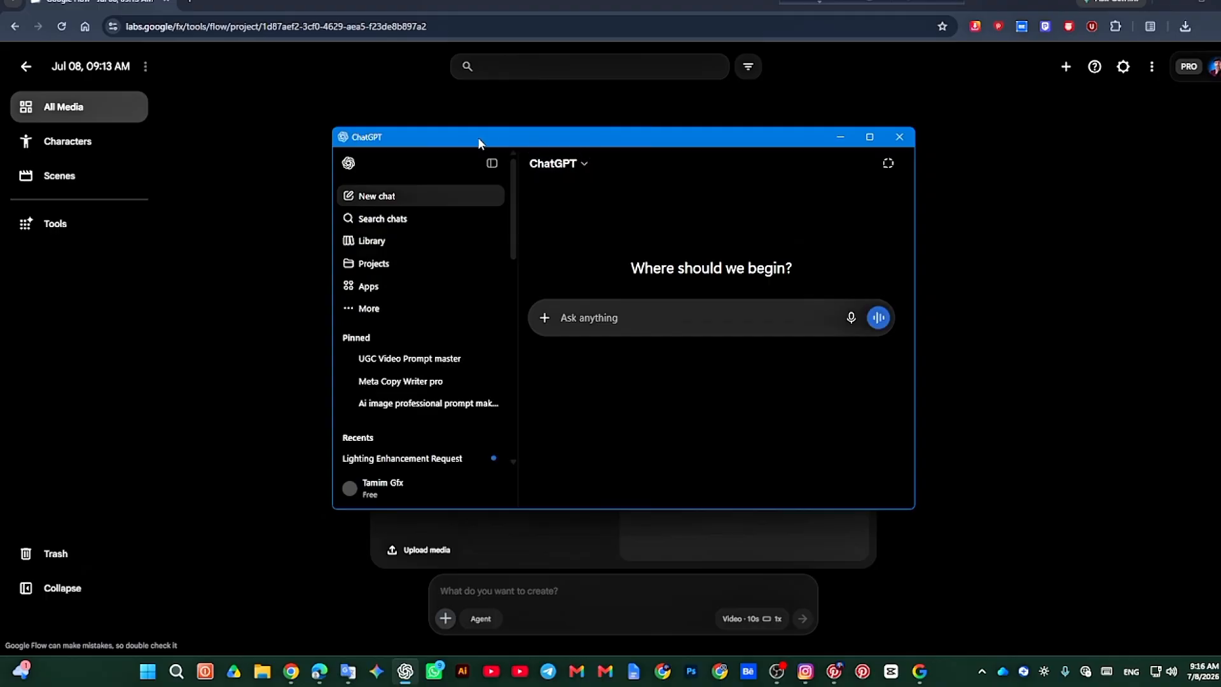
pyautogui.click(491, 164)
pyautogui.click(570, 324)
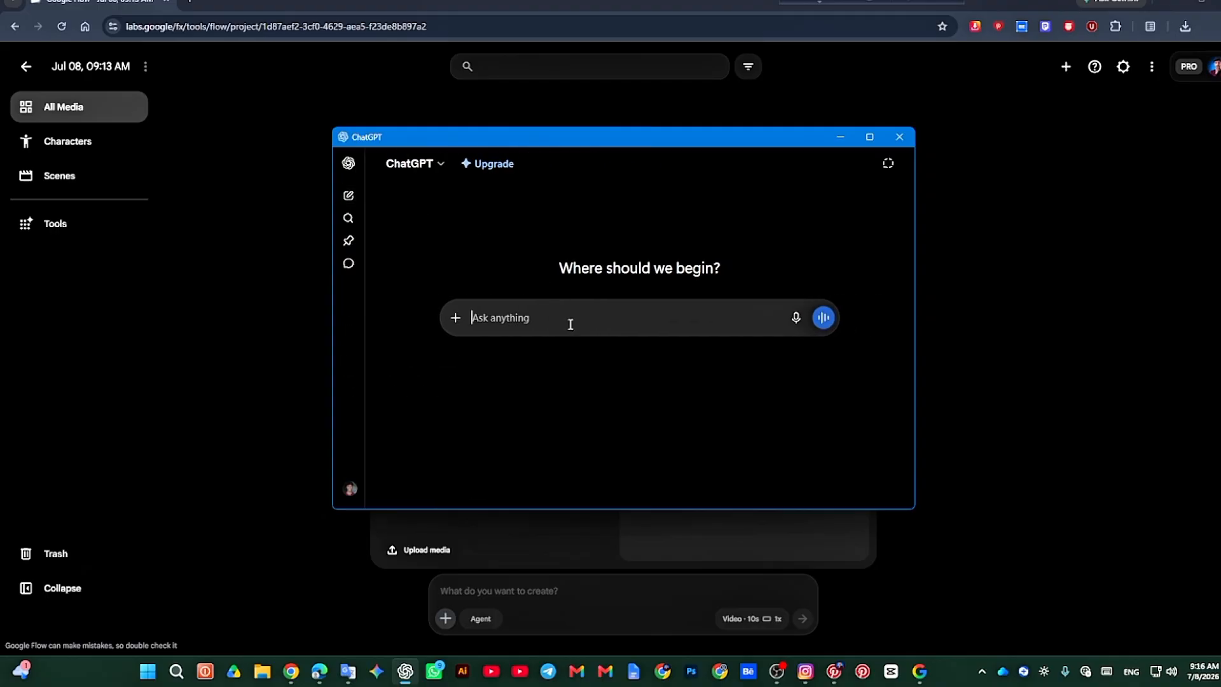
pyautogui.hotkey('ctrl', 'v')
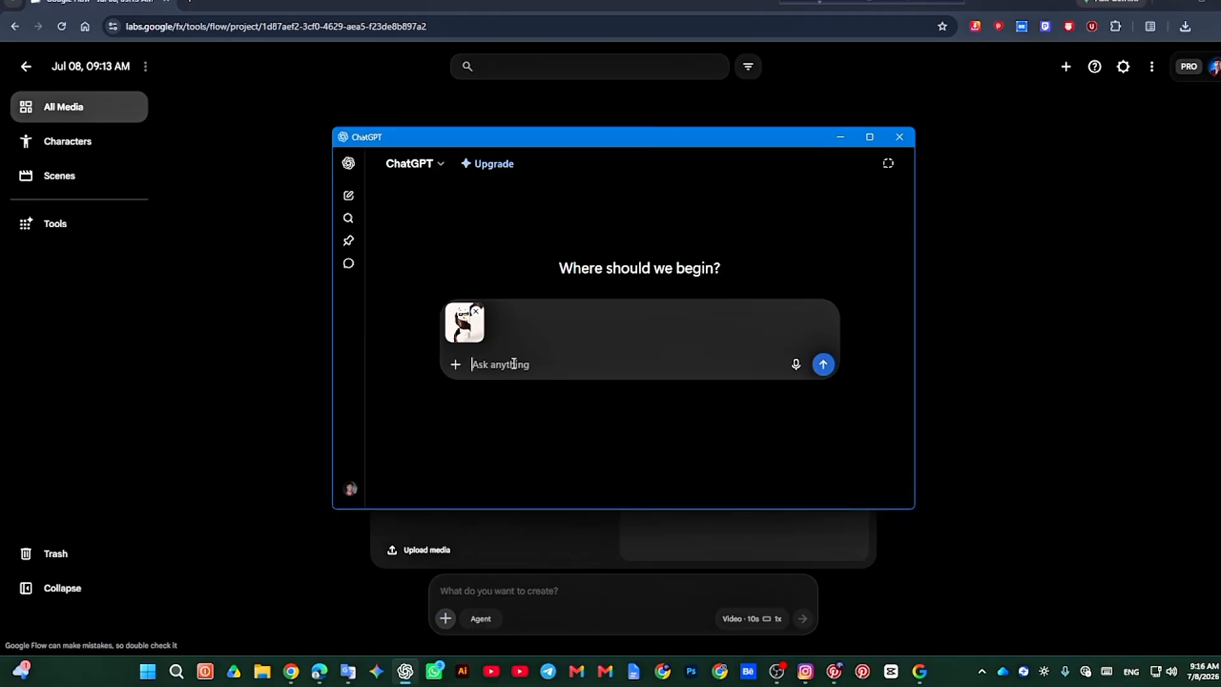
# Step: Write the chat message "ami ekta motion video make korte chai eta diye to tumi amake ekta motion er prompt likhe deo"
pyautogui.write('a')
pyautogui.press('BackSpace')
pyautogui.write('am')
pyautogui.write('motion')
pyautogui.press('BackSpace')
pyautogui.press('BackSpace')
pyautogui.press('BackSpace')
pyautogui.press('BackSpace')
pyautogui.press('BackSpace')
pyautogui.write('a motion video make korte ')
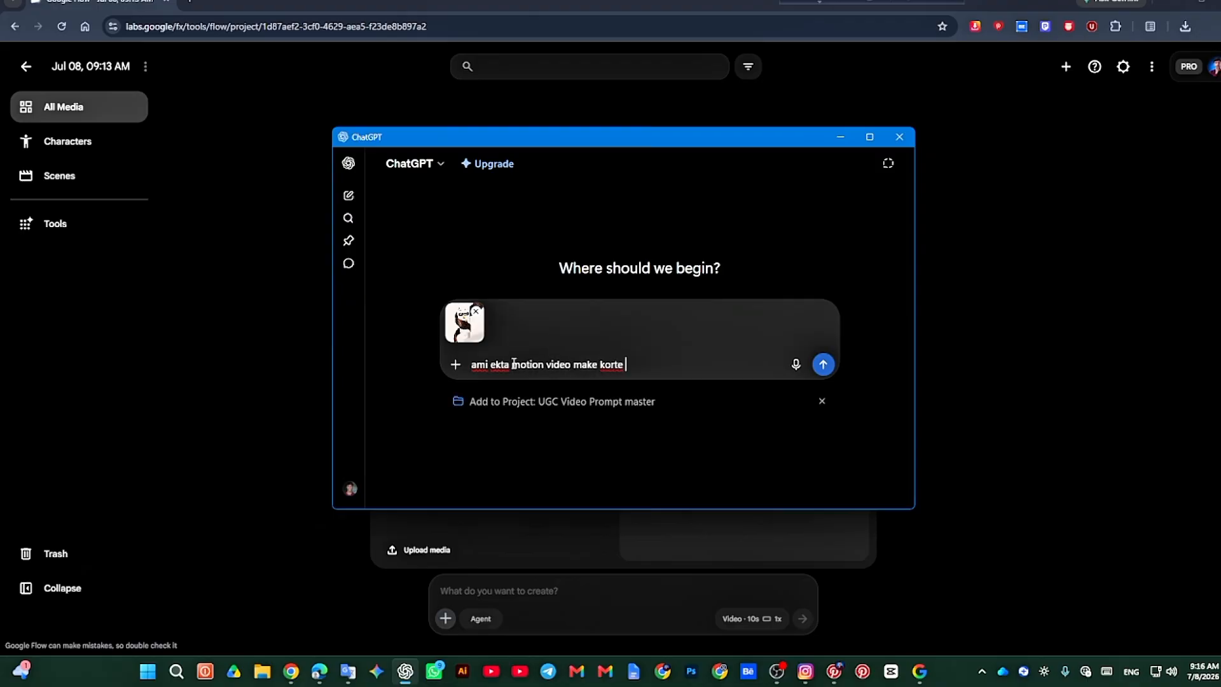
pyautogui.write('chai eta diye to tumi amake ekta')
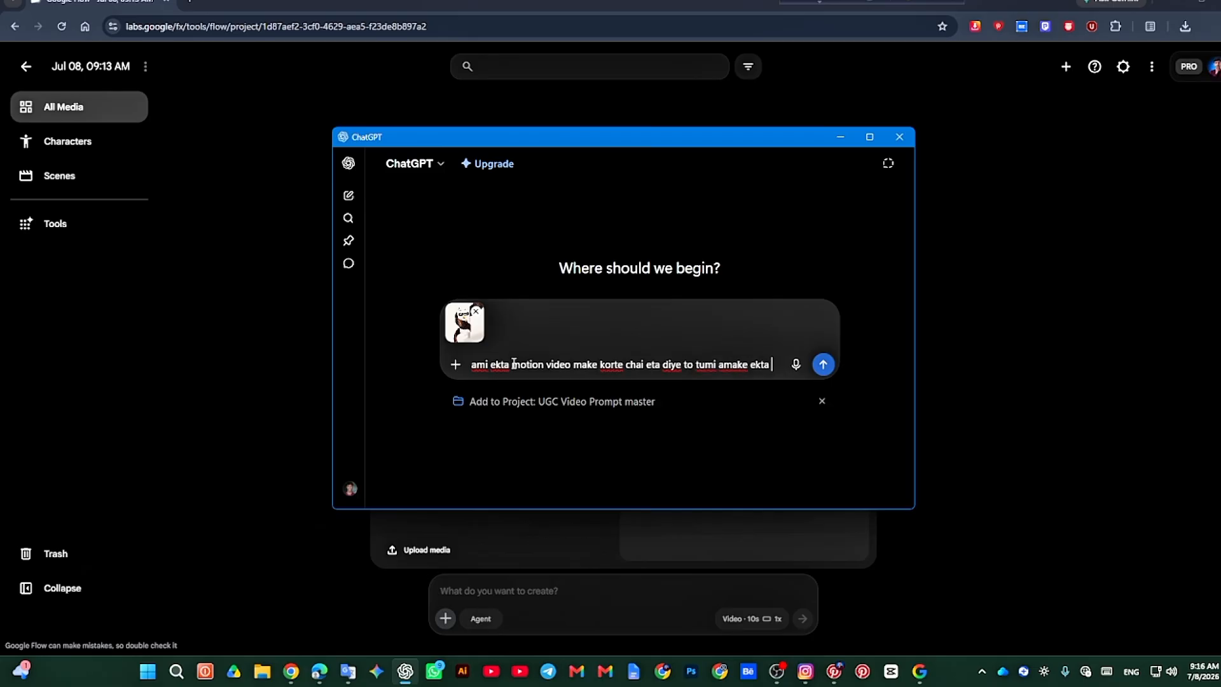
pyautogui.write(' motio')
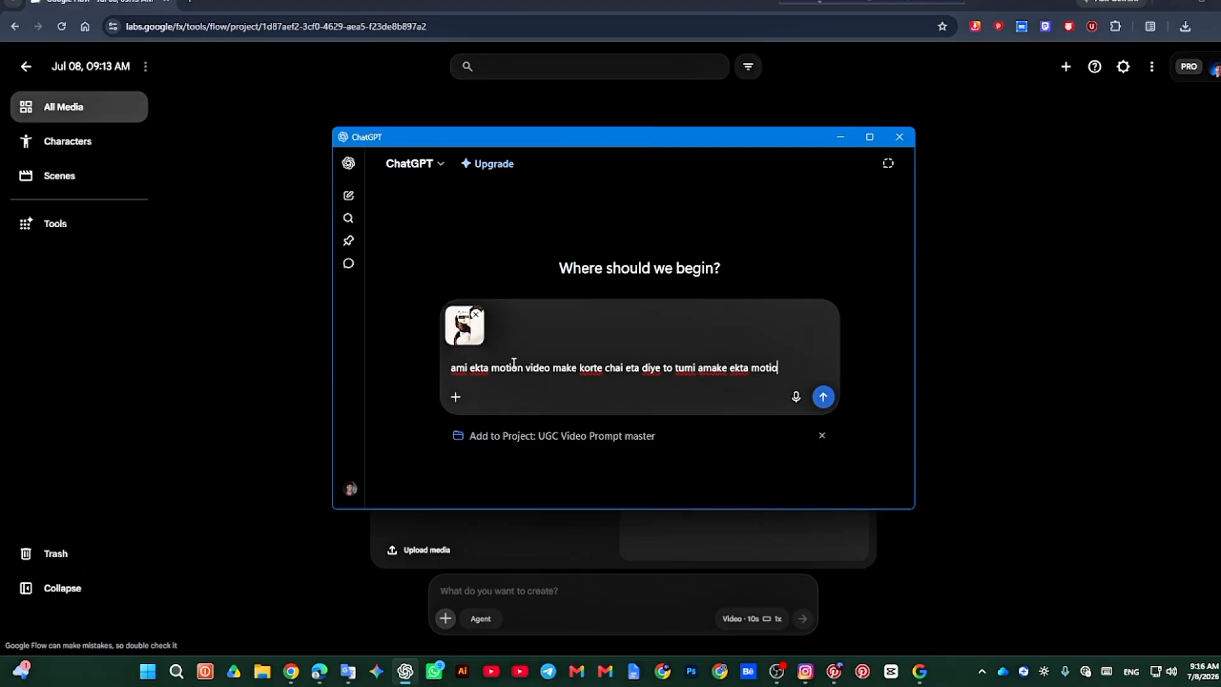
pyautogui.write('n er prompt ')
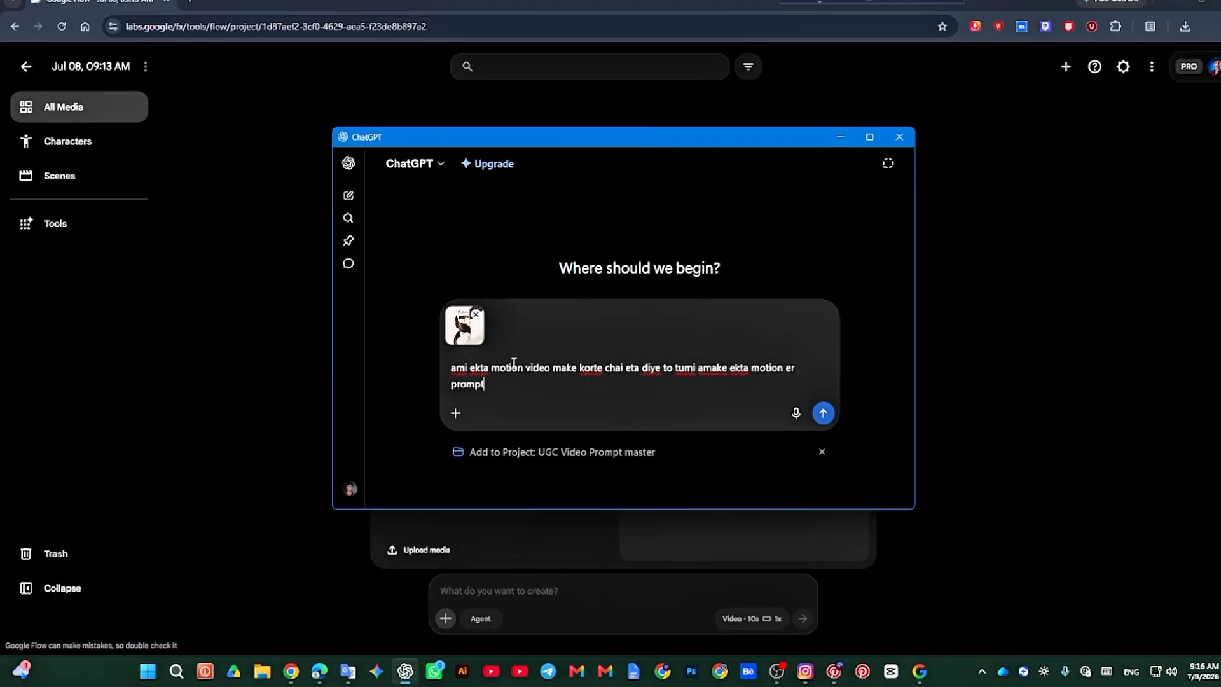
pyautogui.write('likhe deo')
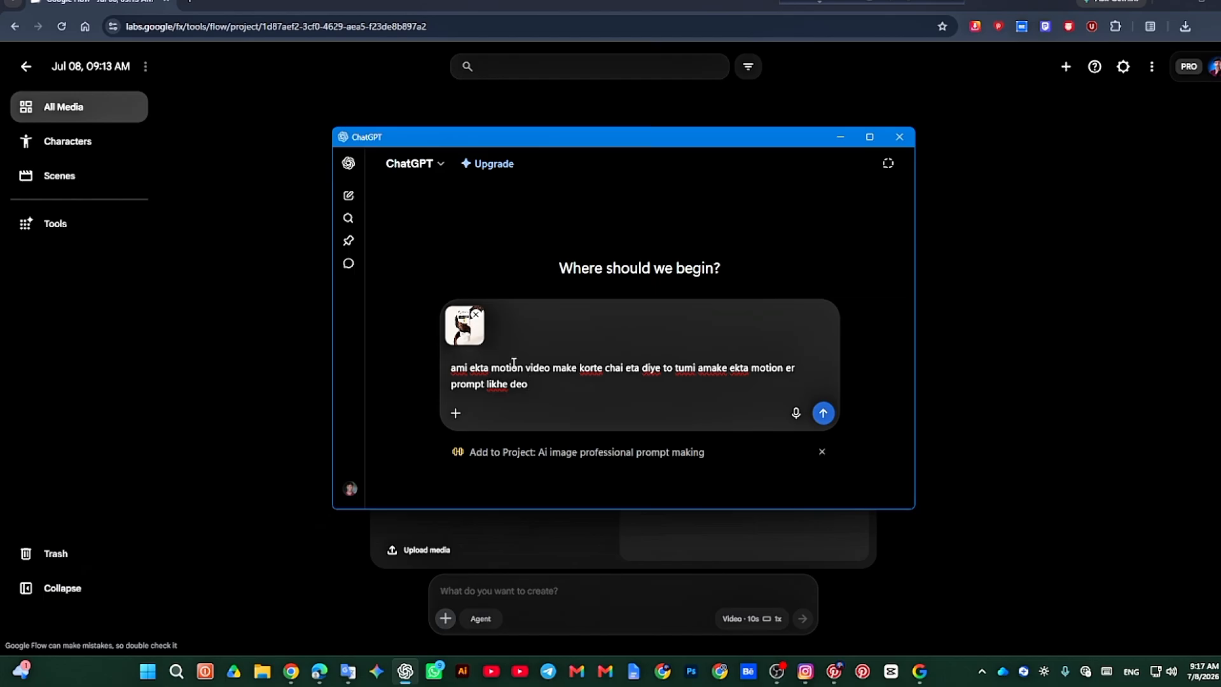
# Step: Add the chat to the project "Ai image professional prompt making" and send the motion prompt request
pyautogui.click(556, 451)
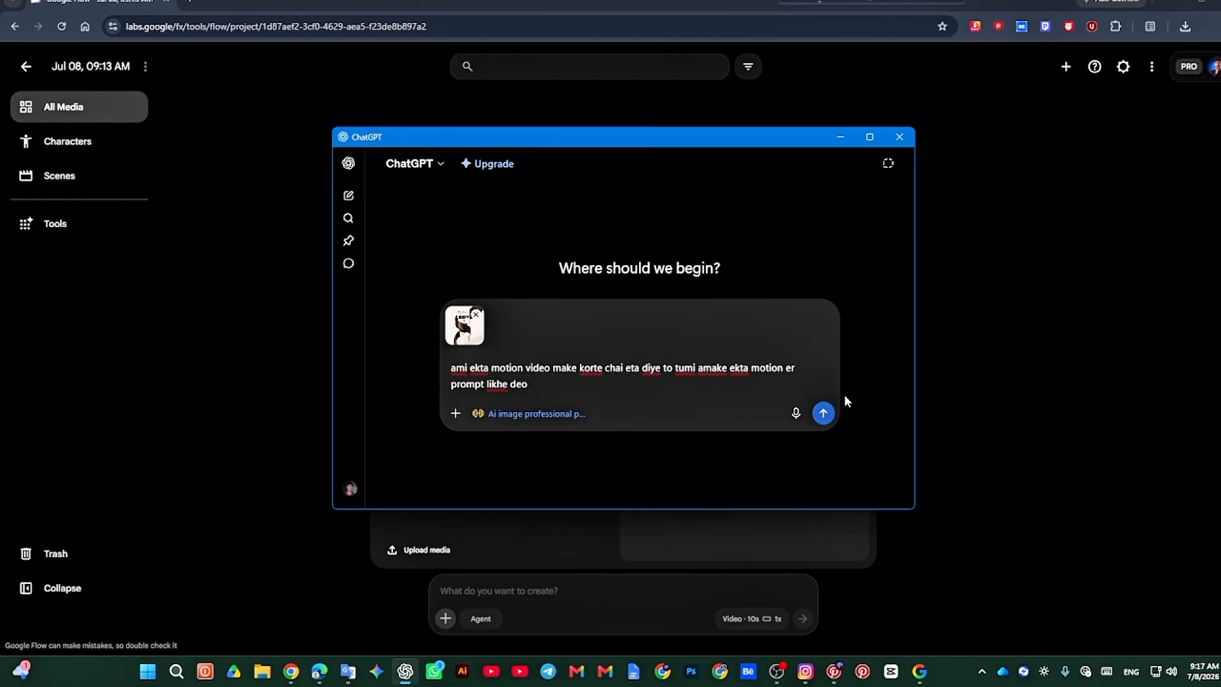
pyautogui.click(825, 413)
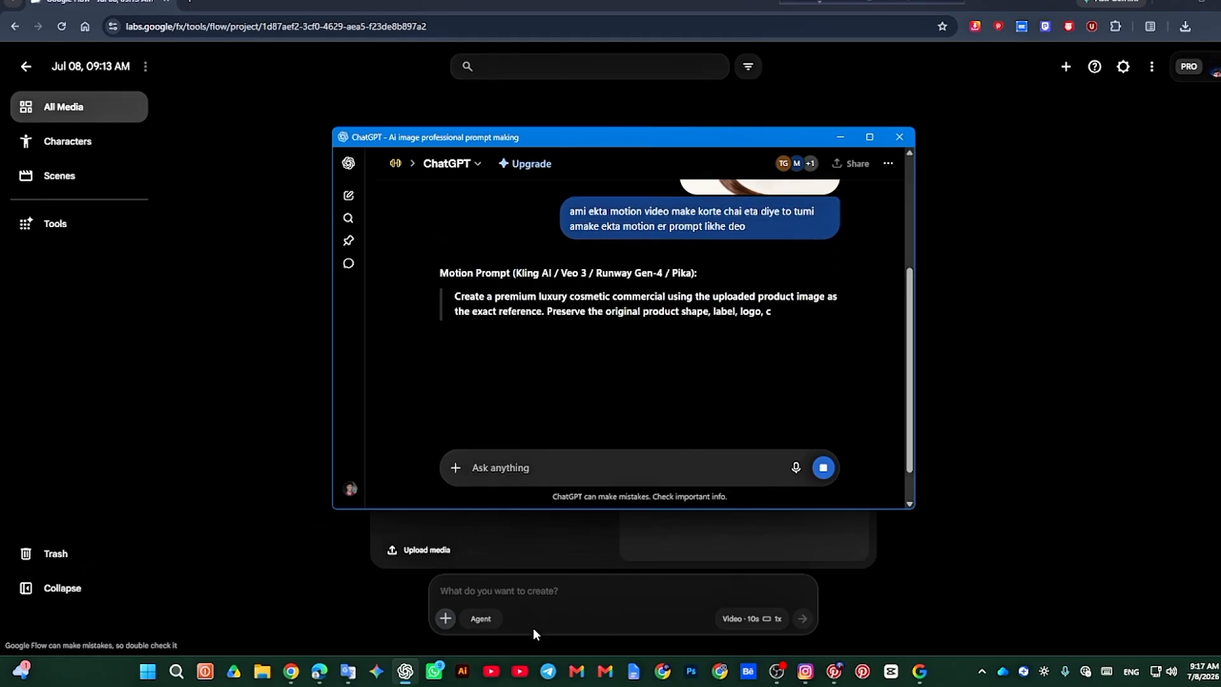
# Step: Switch to Google Flow, paste the copied conditioner image into the creation prompt and agree to the upload notice
pyautogui.click(296, 679)
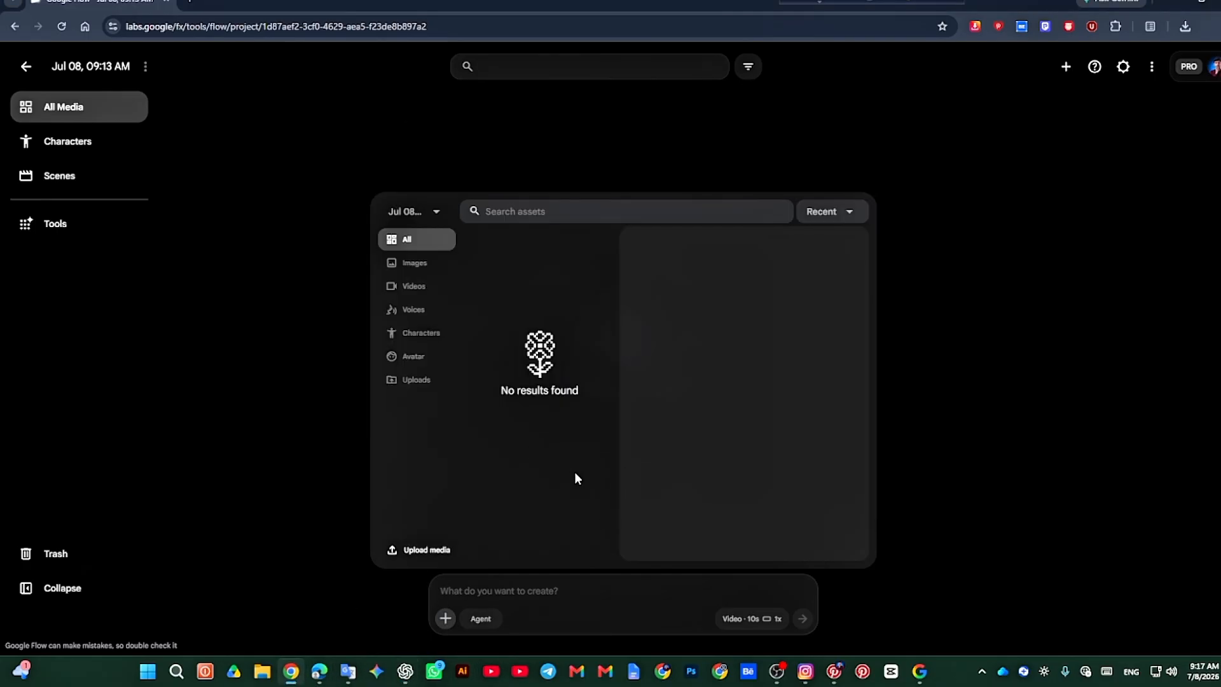
pyautogui.click(425, 549)
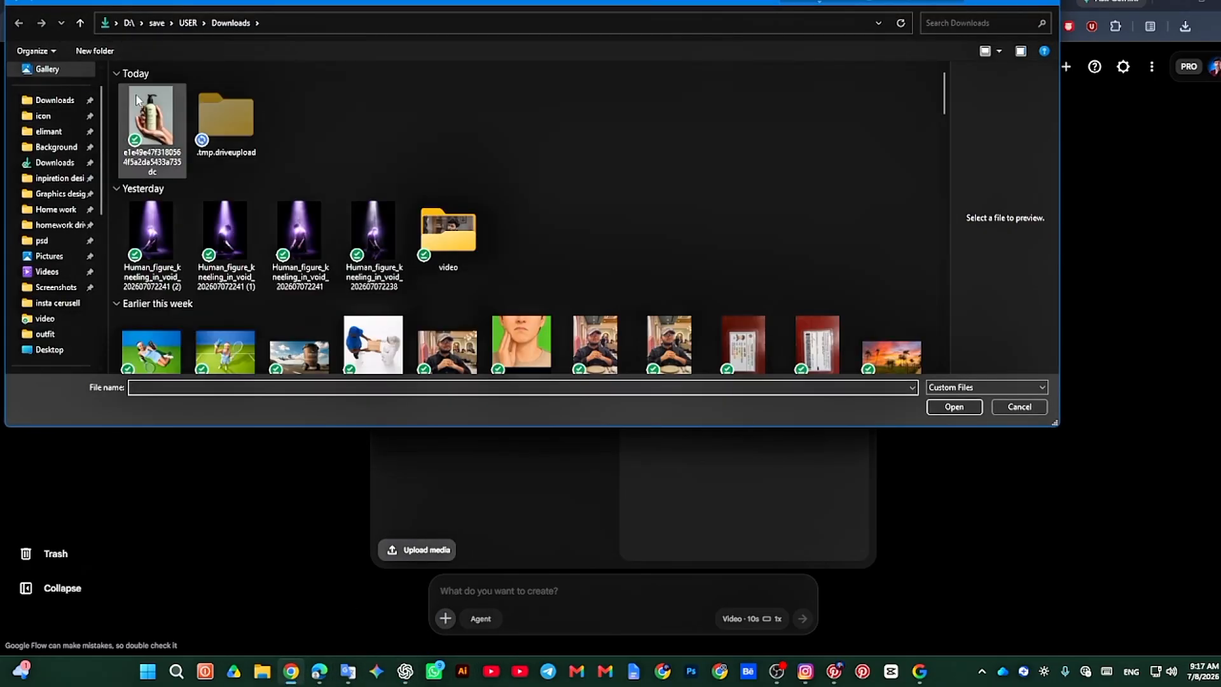
pyautogui.click(1017, 407)
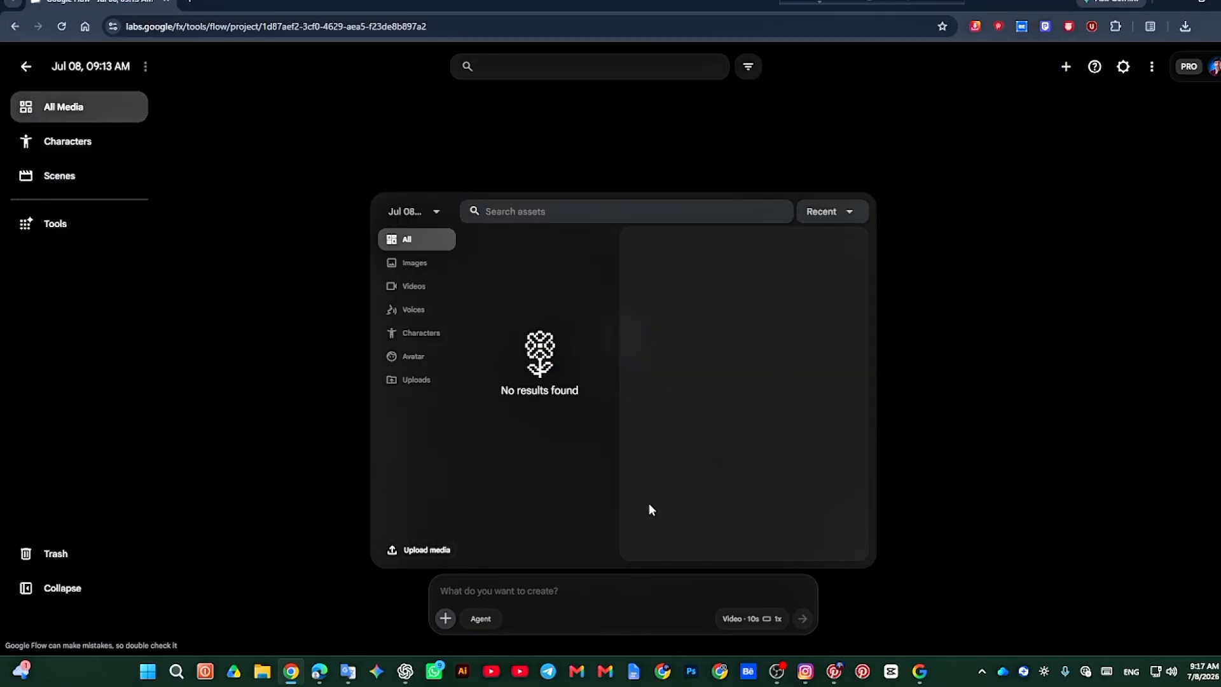
pyautogui.click(485, 589)
pyautogui.hotkey('ctrl', 'v')
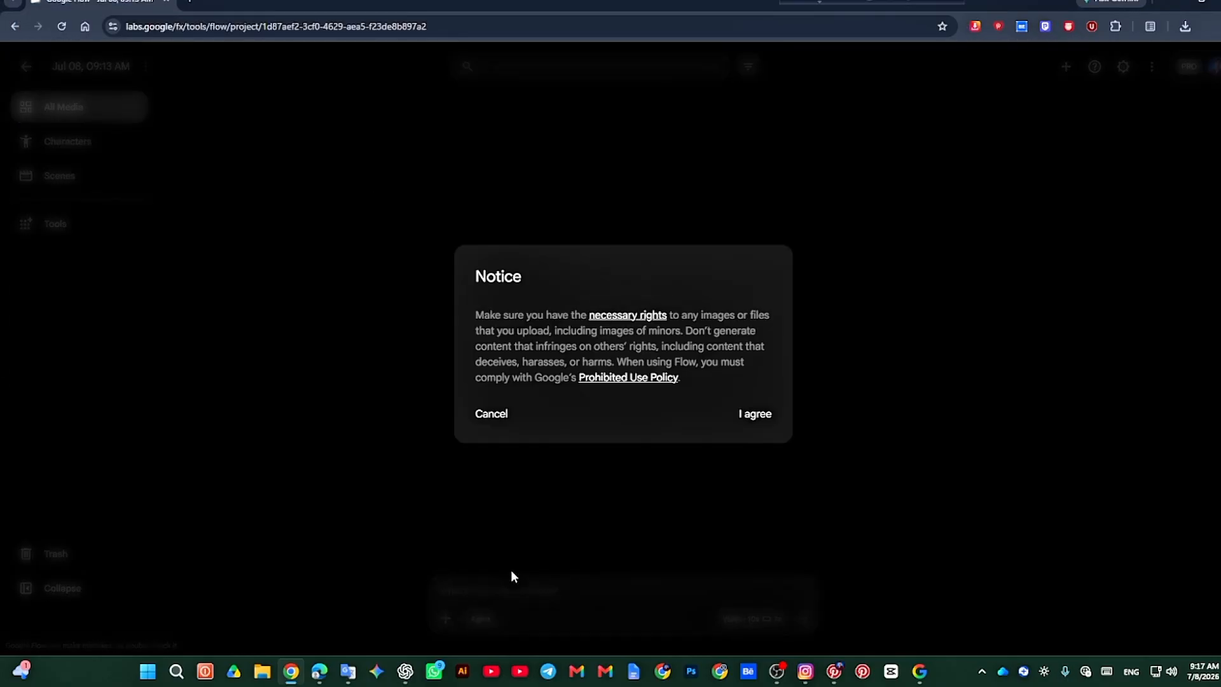
pyautogui.click(762, 414)
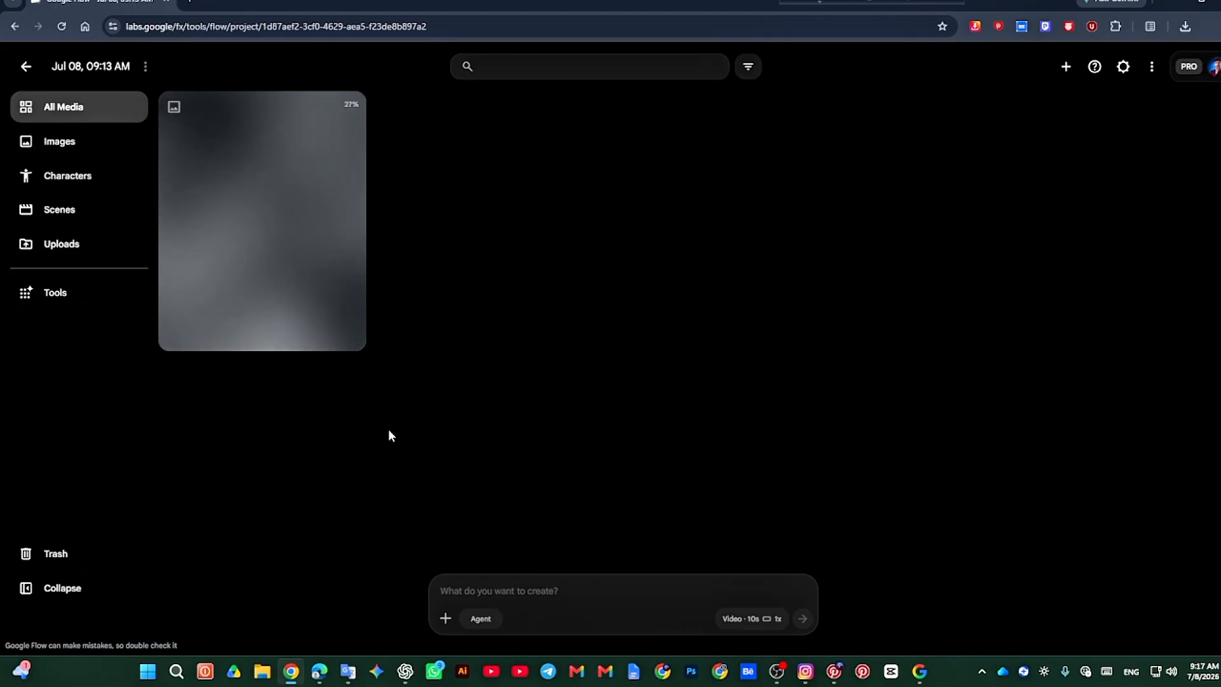
# Step: Switch to ChatGPT, copy the full text of the generated motion prompt and minimize the window
pyautogui.click(405, 670)
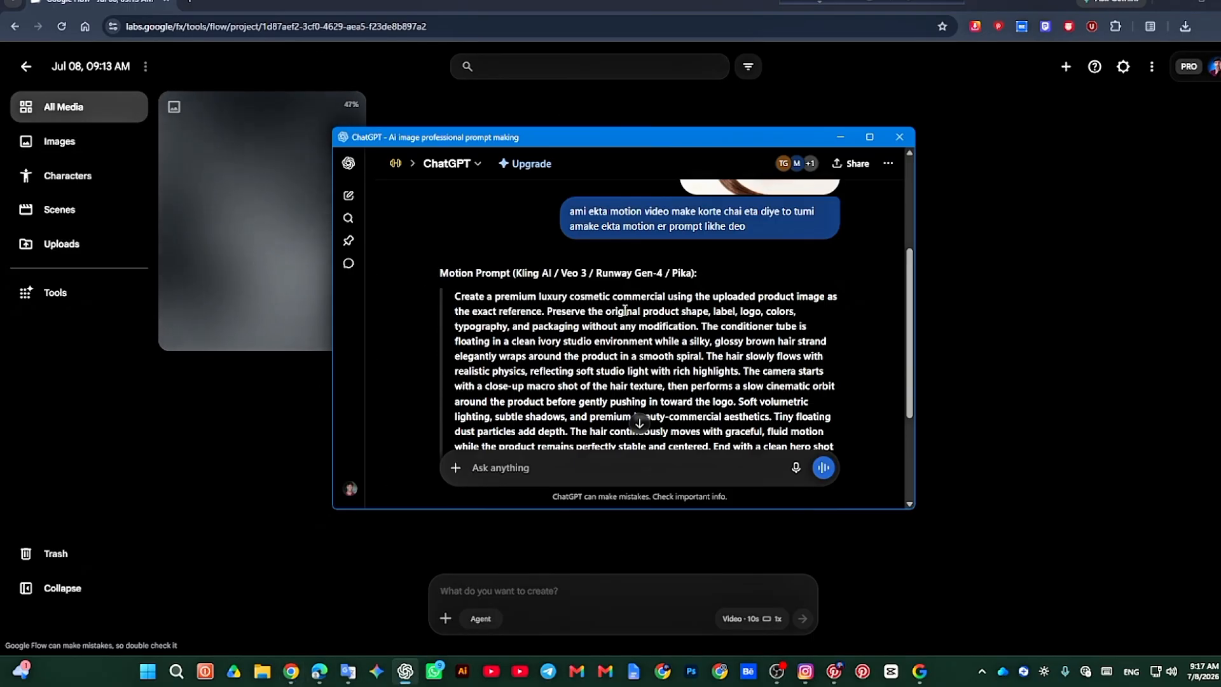
pyautogui.scroll(-3, 499, 380)
pyautogui.scroll(2, 541, 313)
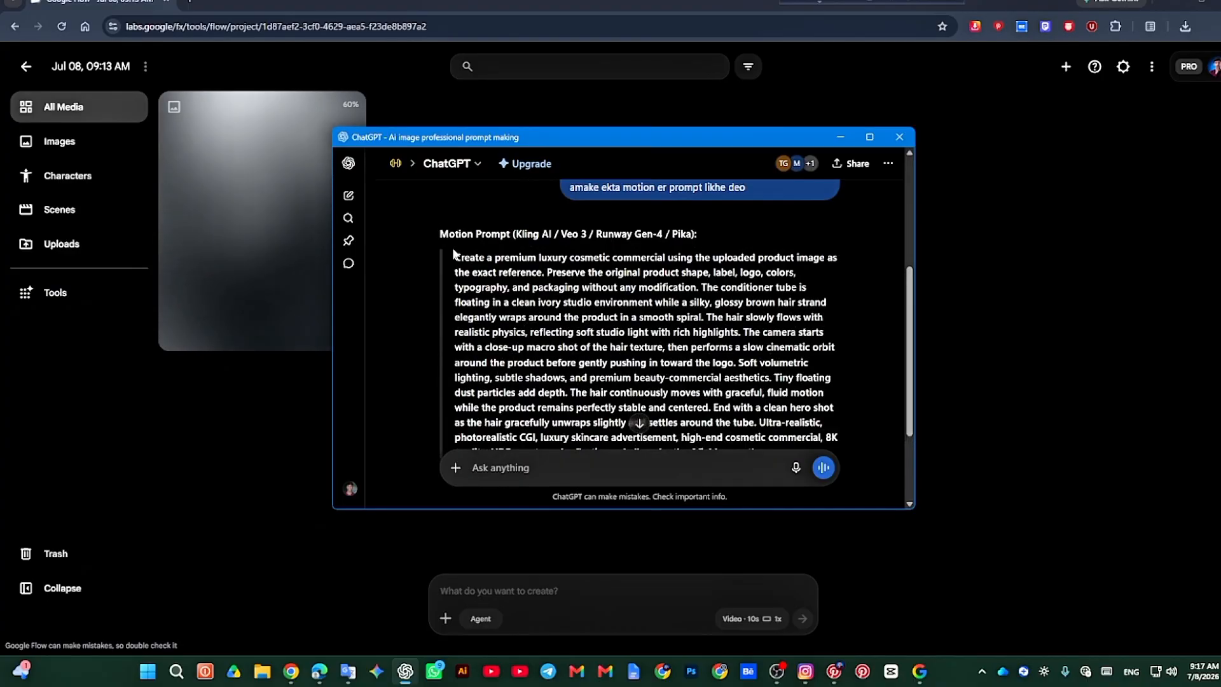
pyautogui.moveTo(454, 256); pyautogui.dragTo(711, 390)
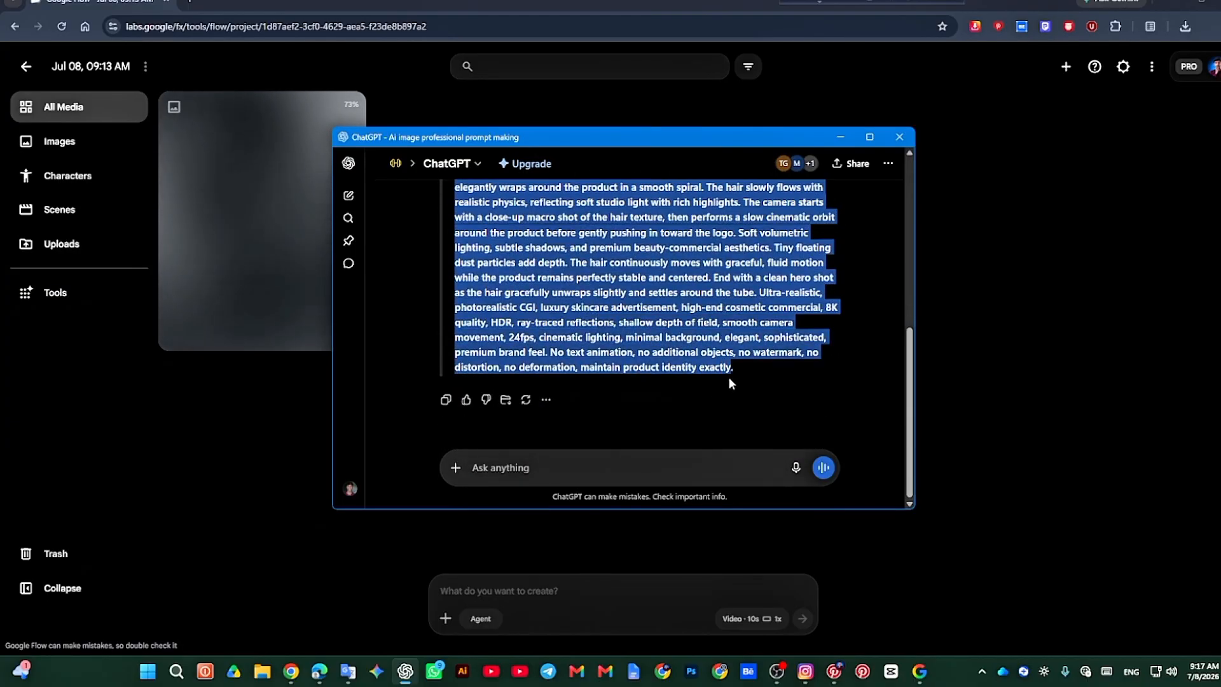
pyautogui.click(838, 137)
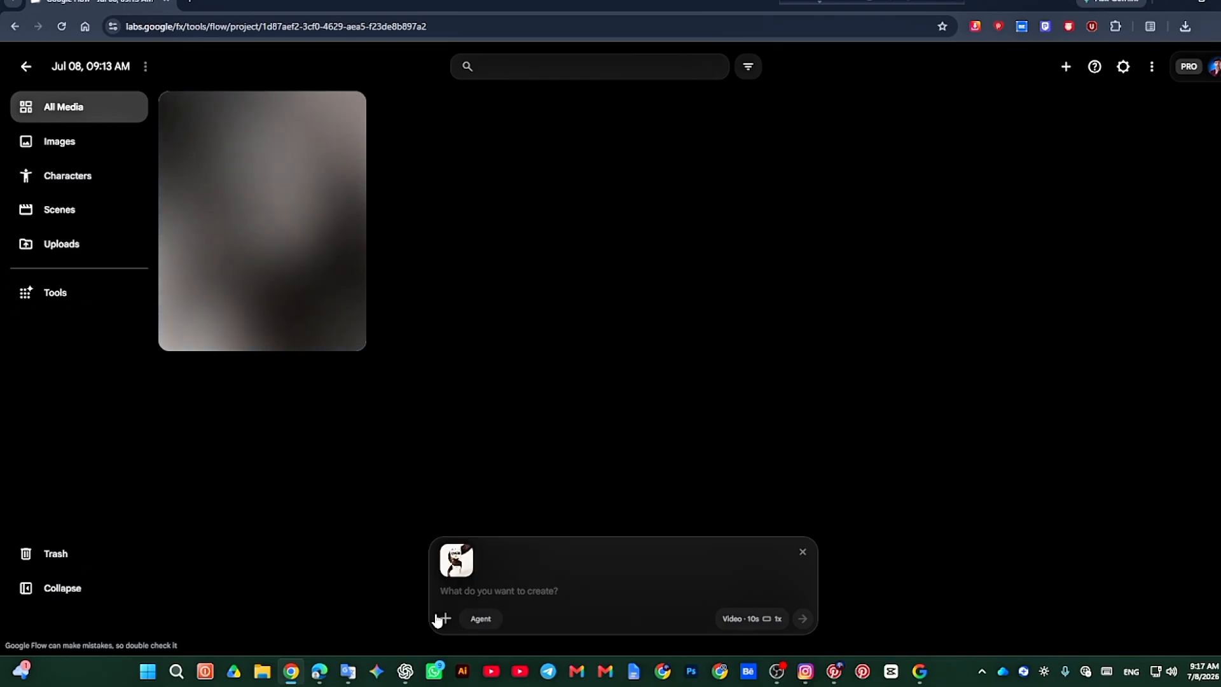
# Step: Open Google Gemini, start the Create video tool and paste the copied motion prompt as the video description
pyautogui.click(376, 671)
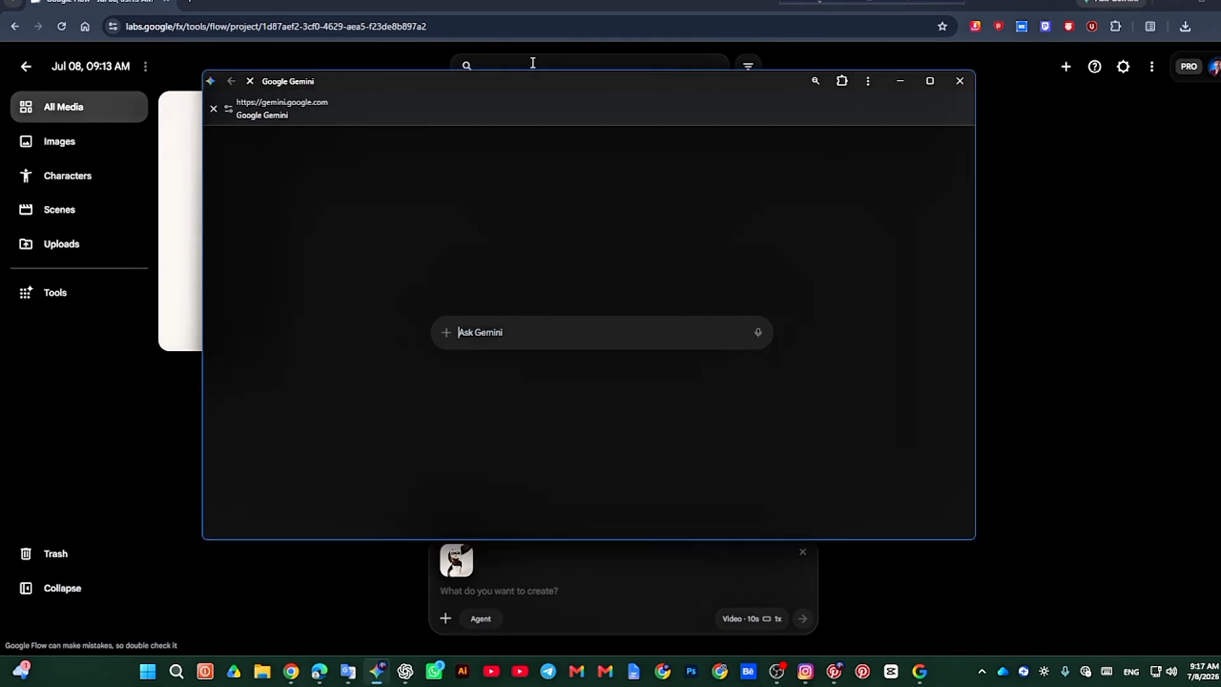
pyautogui.moveTo(525, 92)
pyautogui.mouseDown()
pyautogui.moveTo(514, 133)
pyautogui.moveTo(505, 100)
pyautogui.mouseUp()
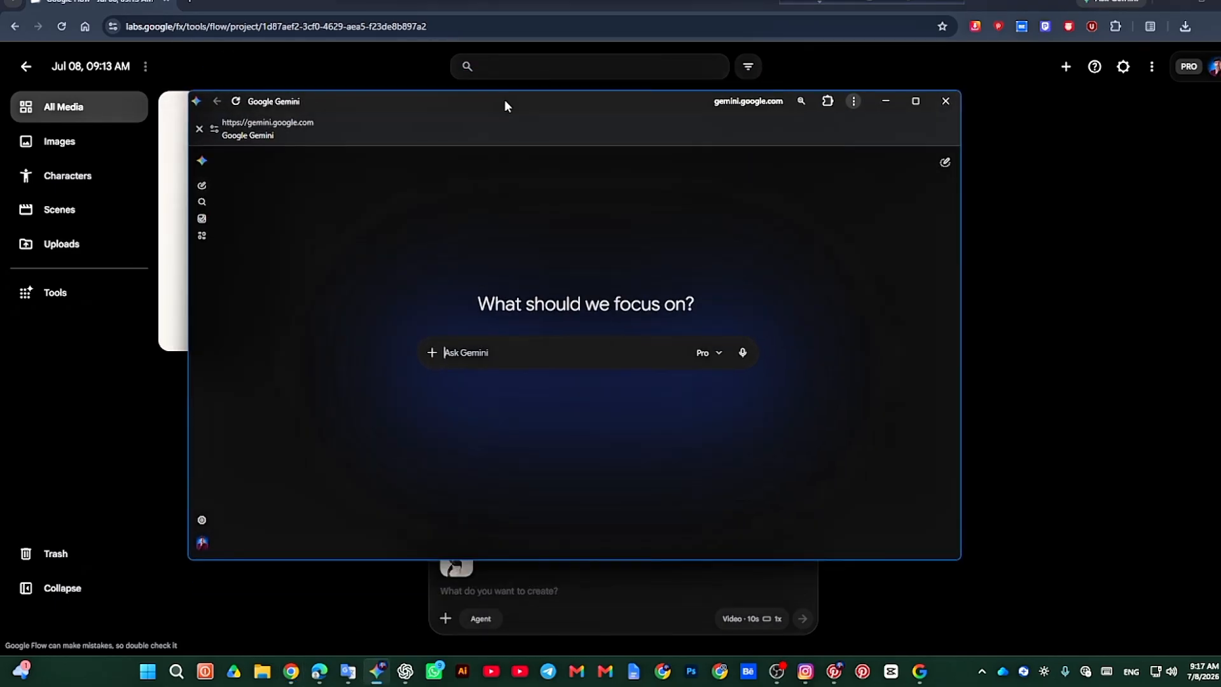
pyautogui.click(433, 354)
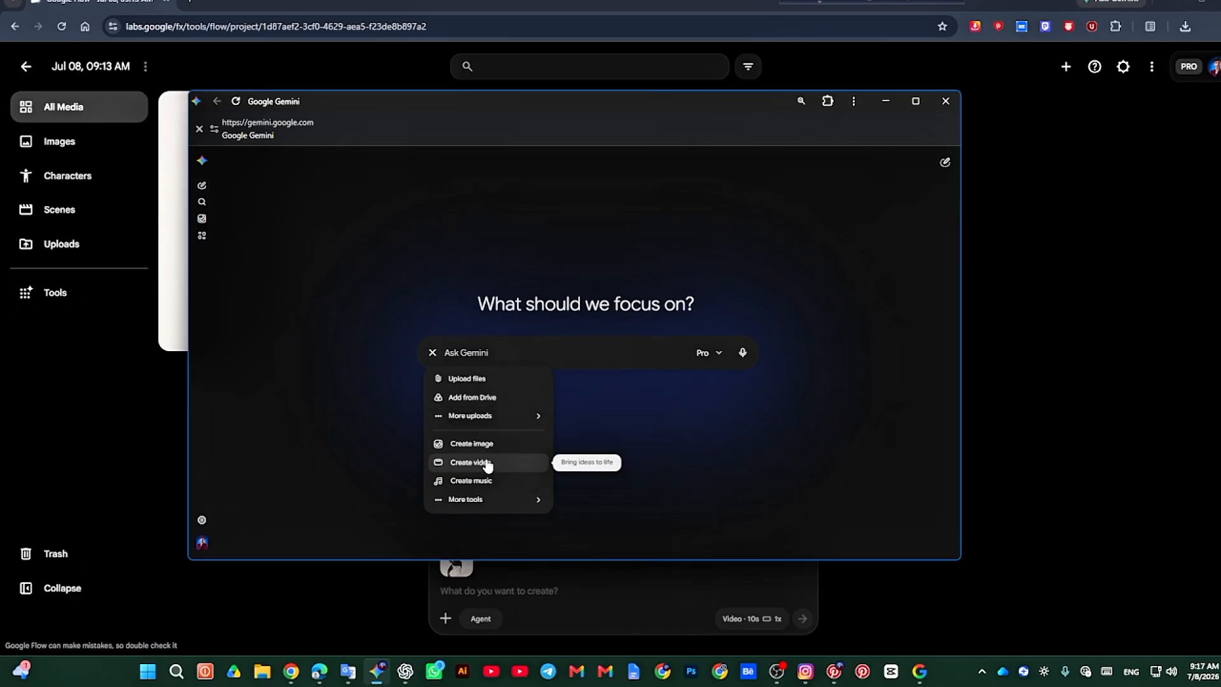
pyautogui.click(505, 468)
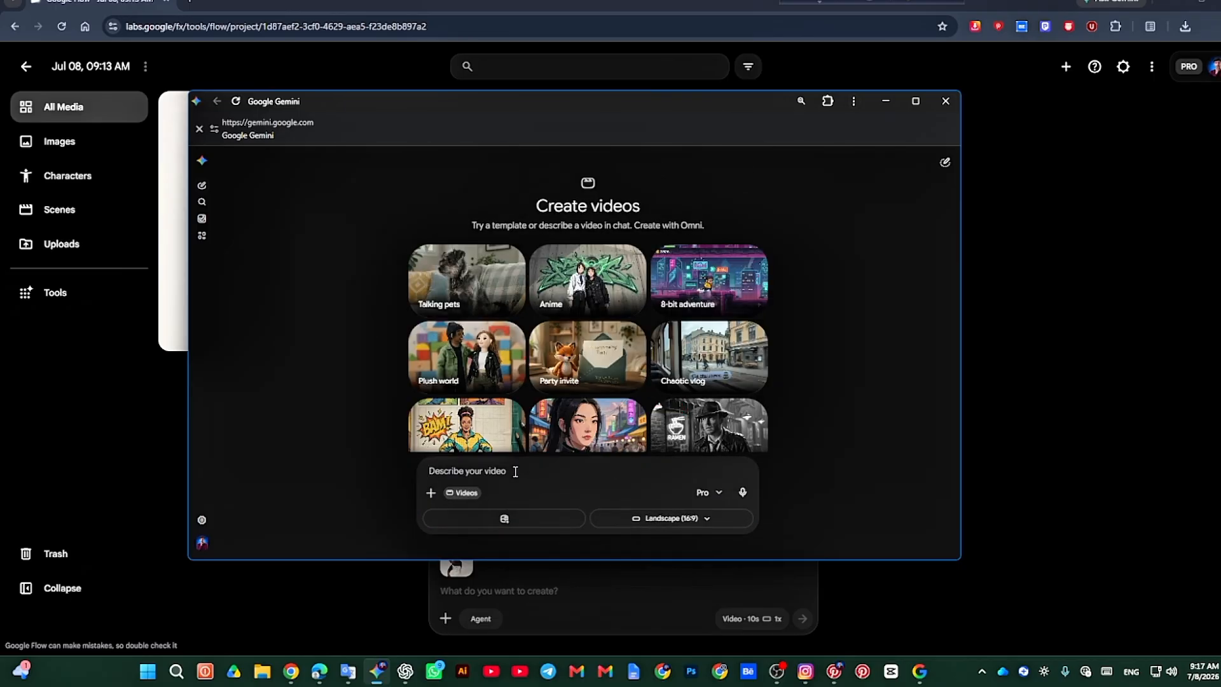
pyautogui.hotkey('ctrl', 'v')
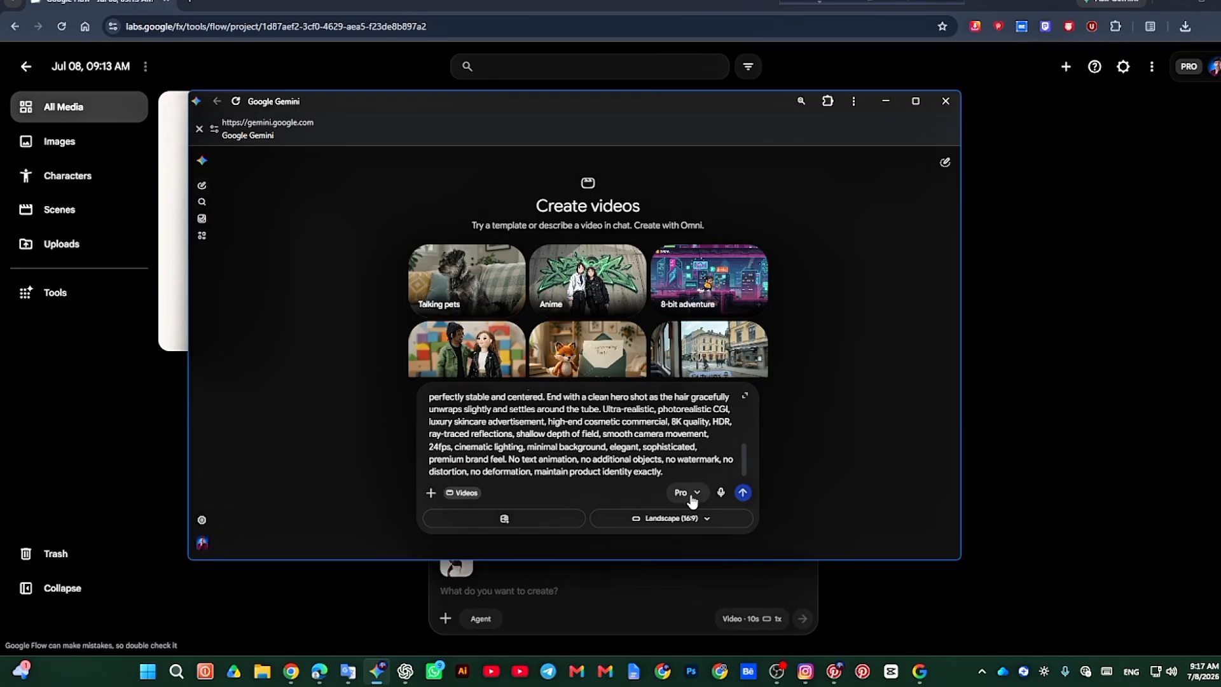
# Step: Switch to Pinterest, copy the Keratin Repair Conditioner product image again and minimize the window
pyautogui.moveTo(854, 677)
pyautogui.click(840, 601)
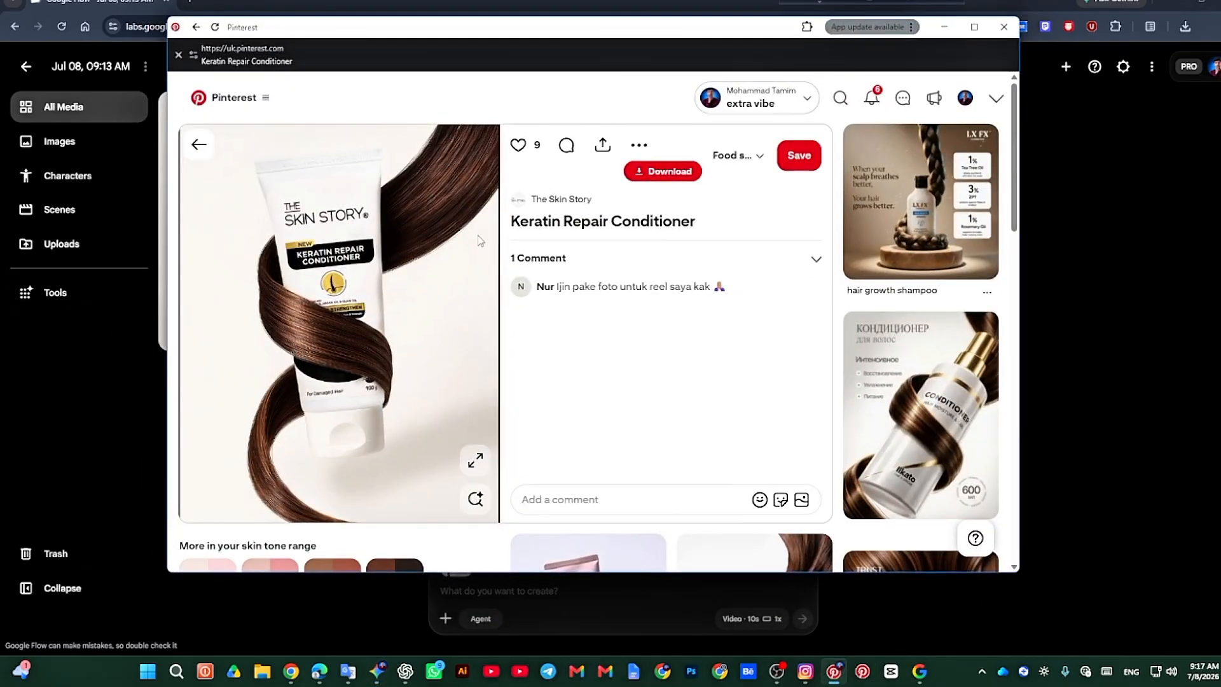
pyautogui.rightClick(391, 245)
pyautogui.click(392, 287)
pyautogui.click(943, 27)
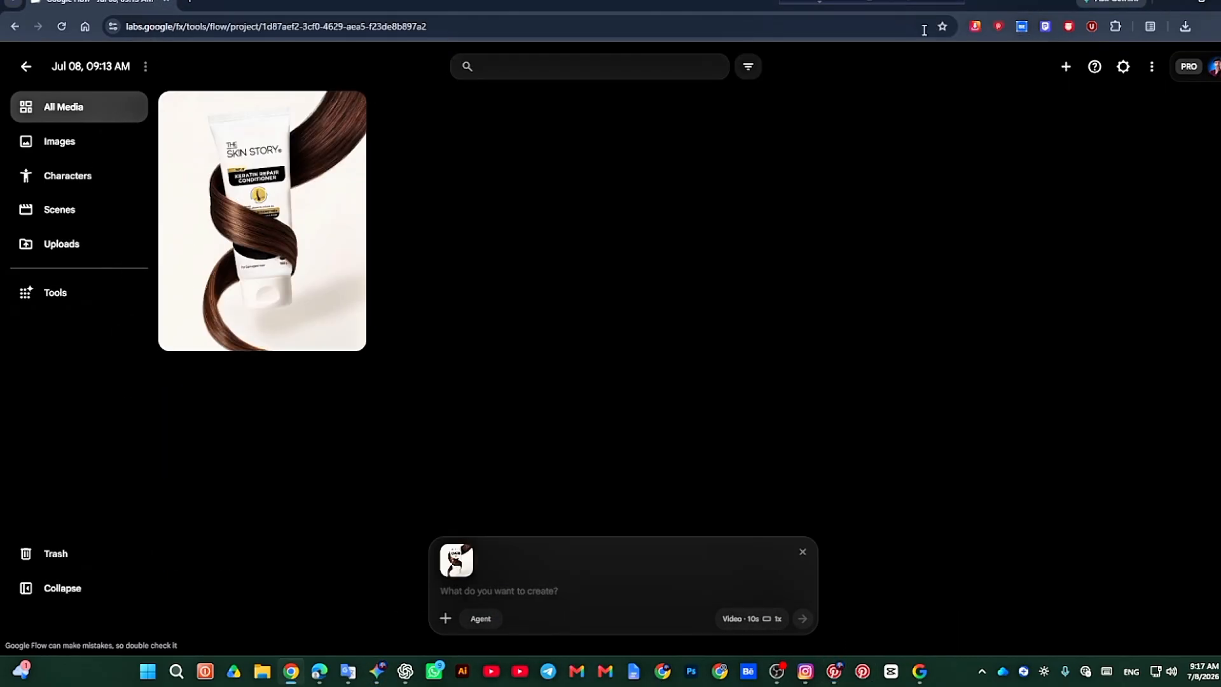
# Step: Return to Gemini, attach the copied conditioner image to the video prompt and submit it in Landscape (16:9)
pyautogui.click(377, 671)
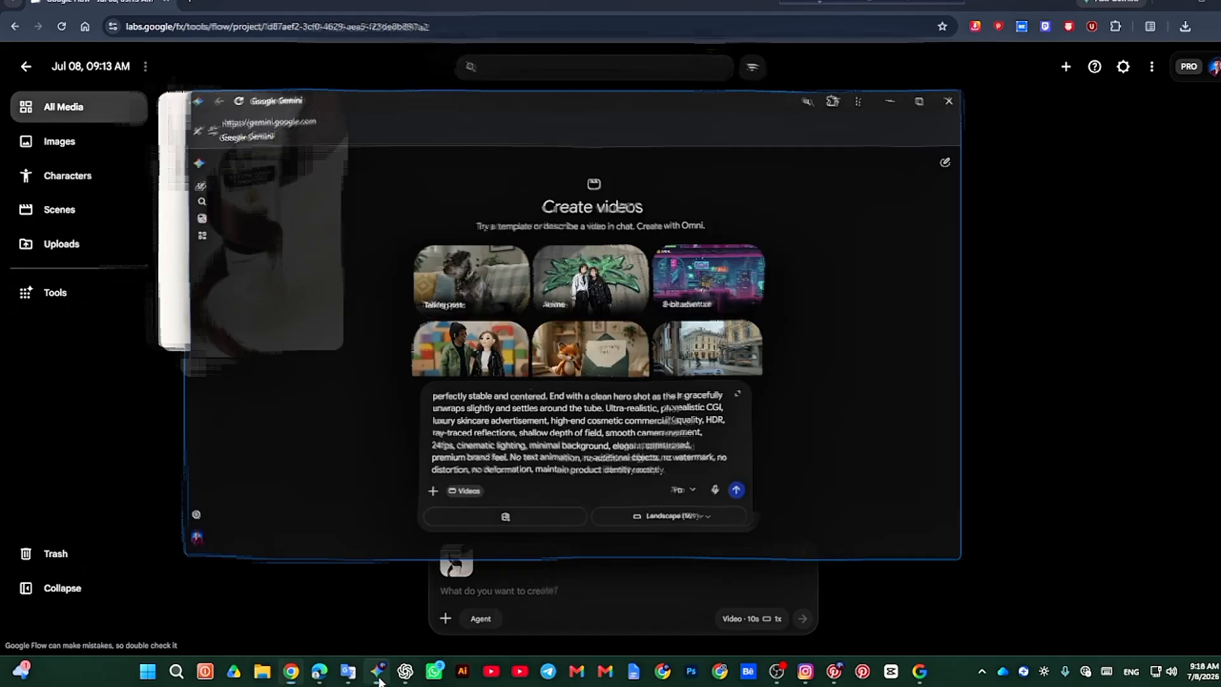
pyautogui.click(667, 474)
pyautogui.hotkey('ctrl', 'v')
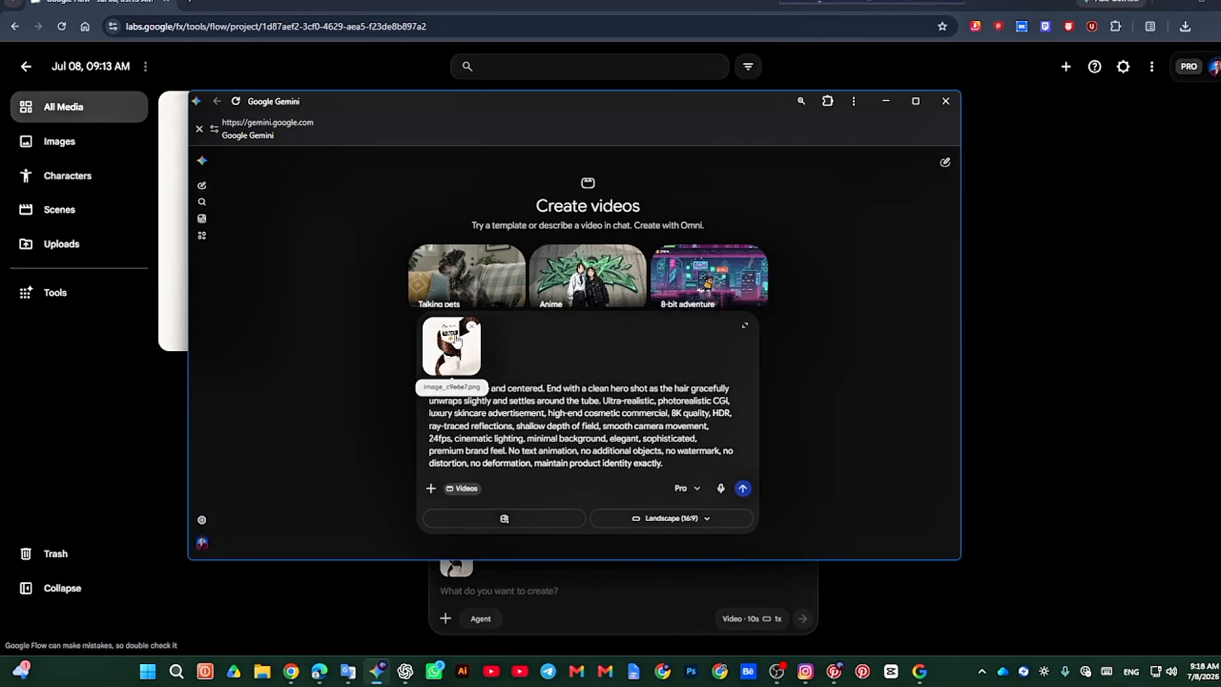
pyautogui.click(742, 488)
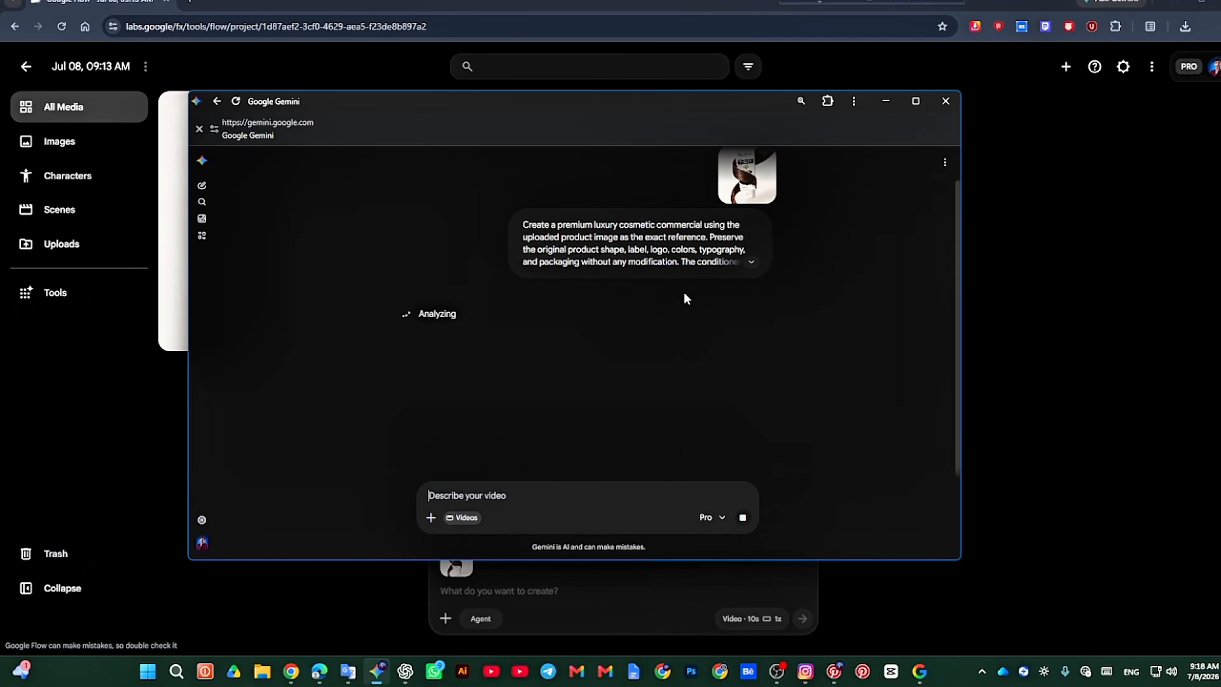
pyautogui.moveTo(604, 104); pyautogui.dragTo(663, 96)
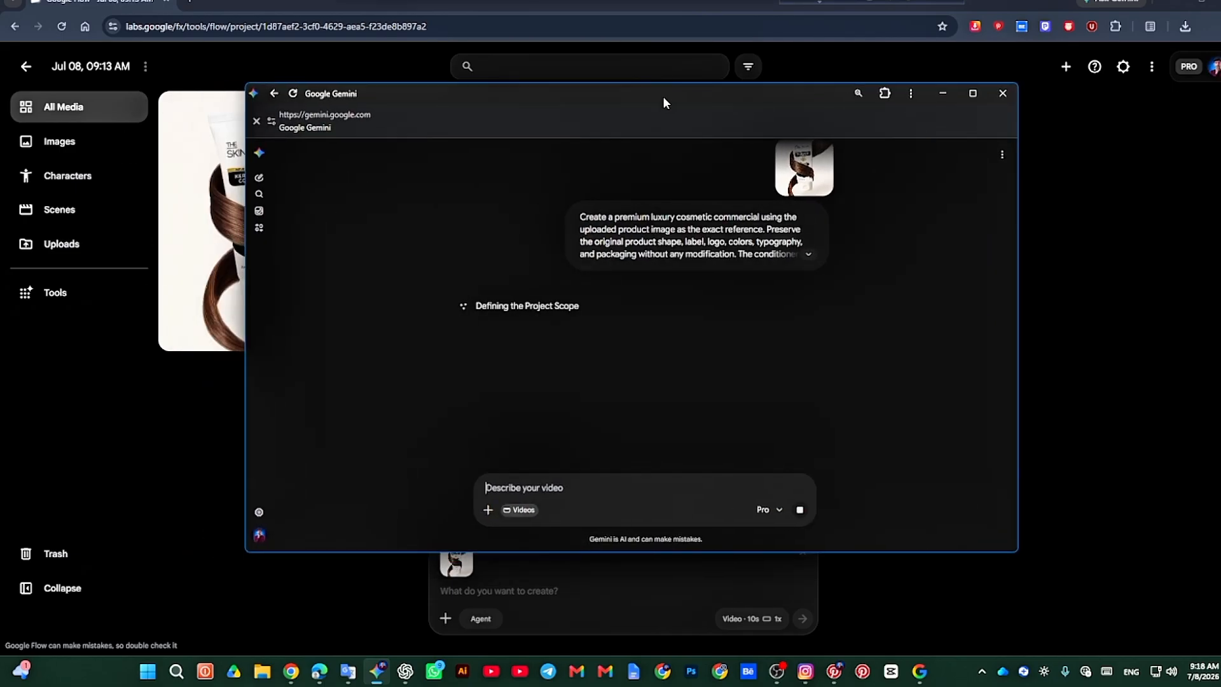
# Step: Check the progress of the conditioner video generation in the Gemini chat
pyautogui.click(509, 590)
pyautogui.click(548, 590)
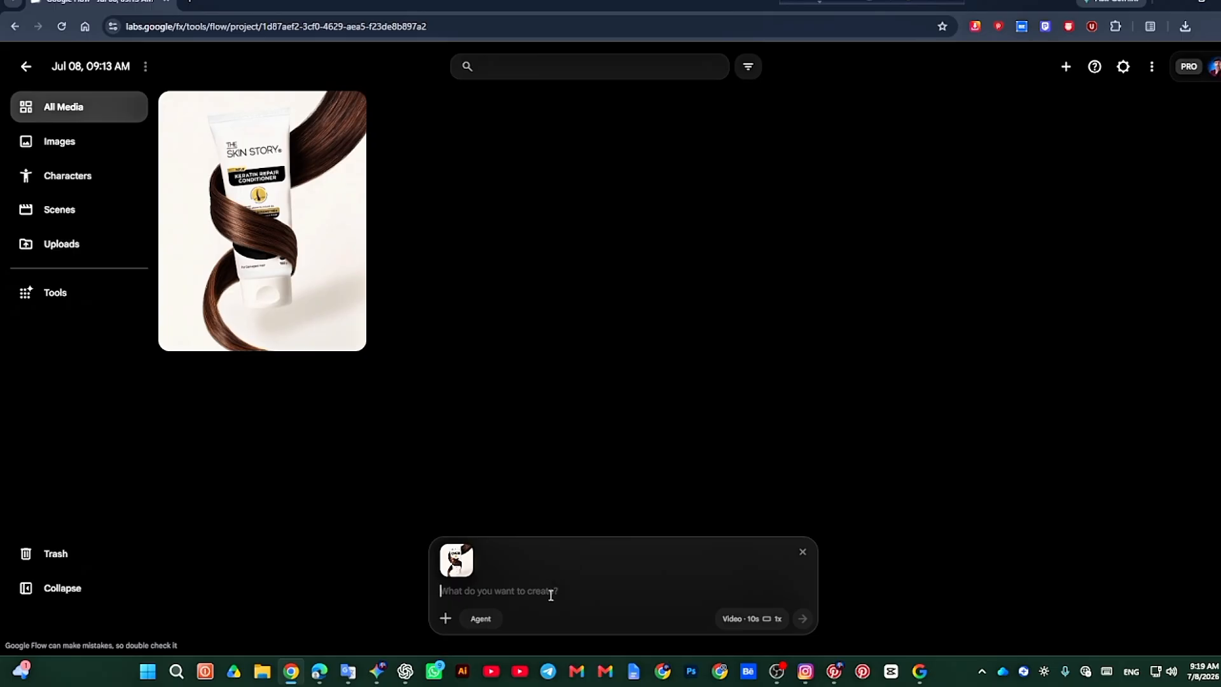
pyautogui.click(376, 671)
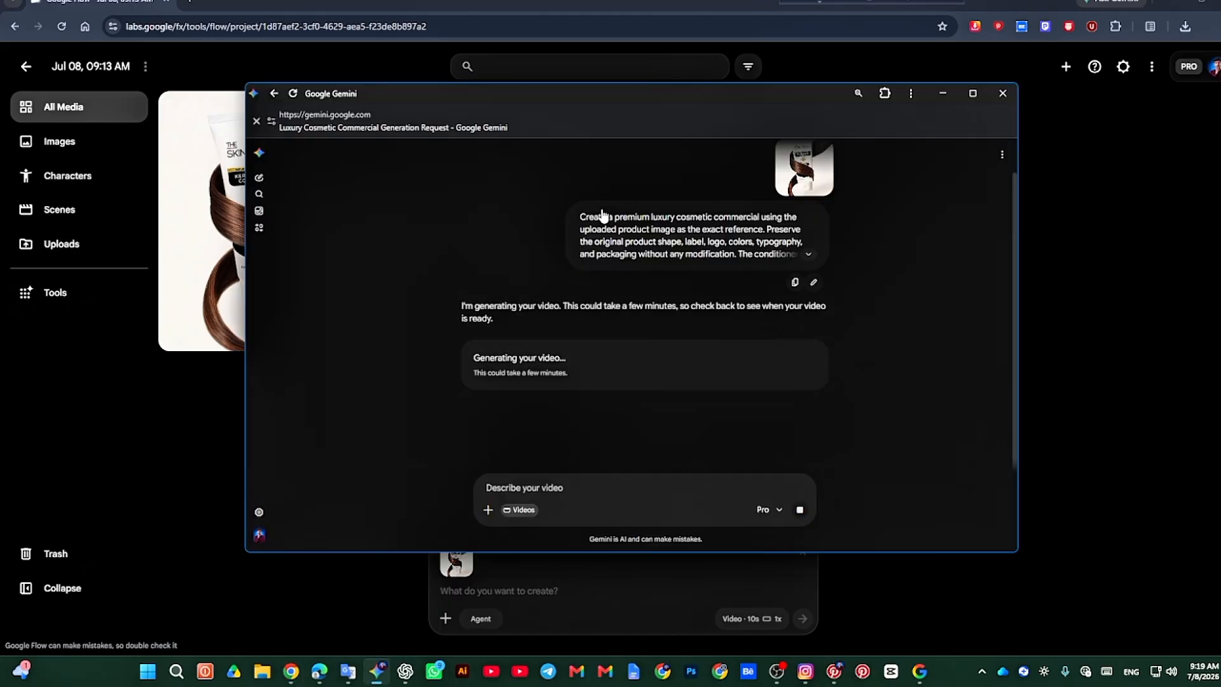
pyautogui.scroll(1, 498, 325)
pyautogui.scroll(-1, 497, 325)
pyautogui.scroll(1, 662, 298)
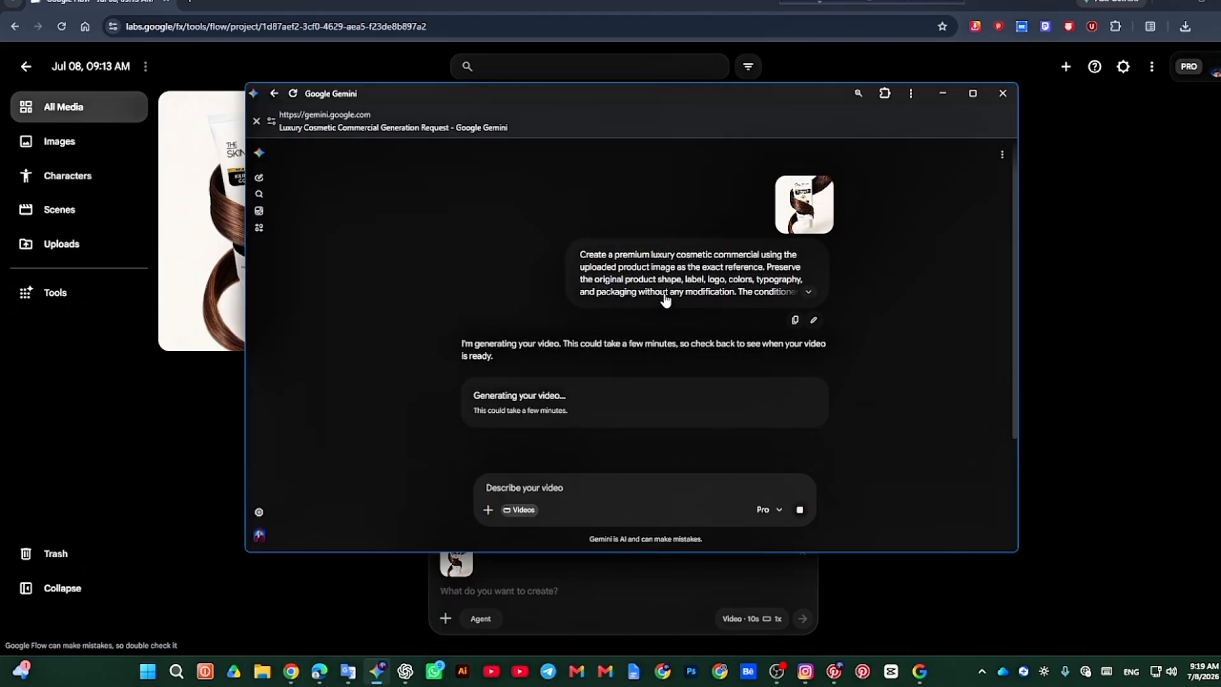
pyautogui.scroll(-1, 507, 305)
pyautogui.scroll(-1, 507, 309)
pyautogui.moveTo(574, 100); pyautogui.dragTo(707, 147)
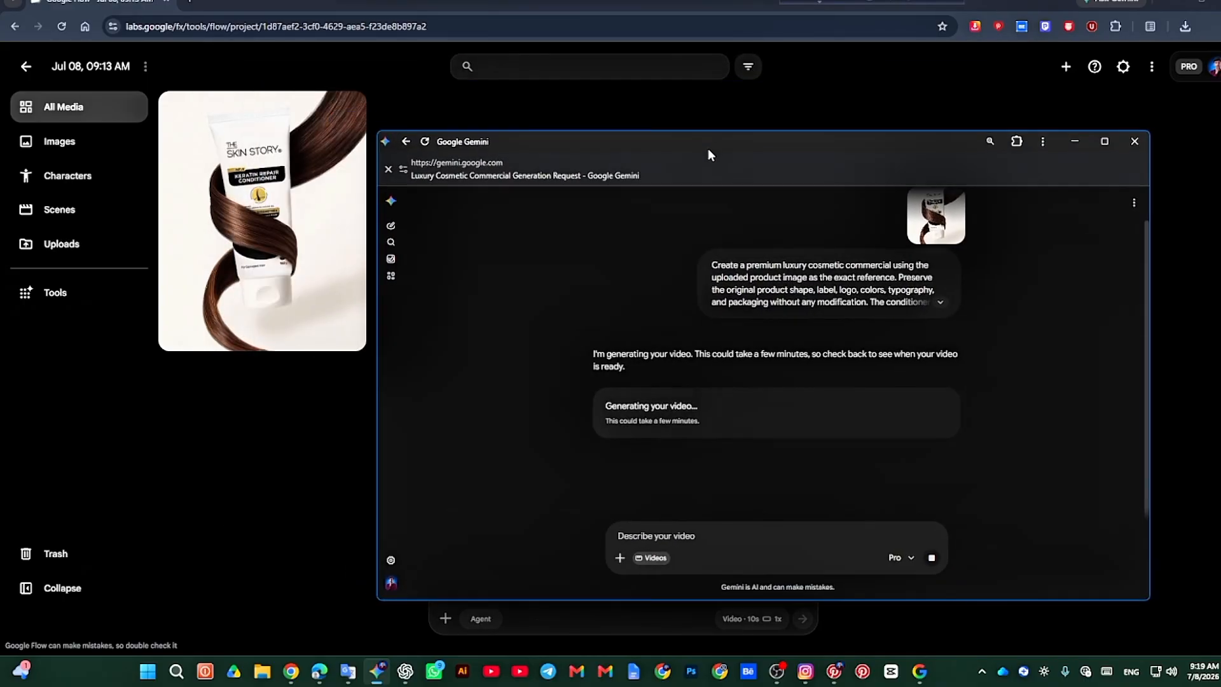
pyautogui.moveTo(573, 141); pyautogui.dragTo(430, 125)
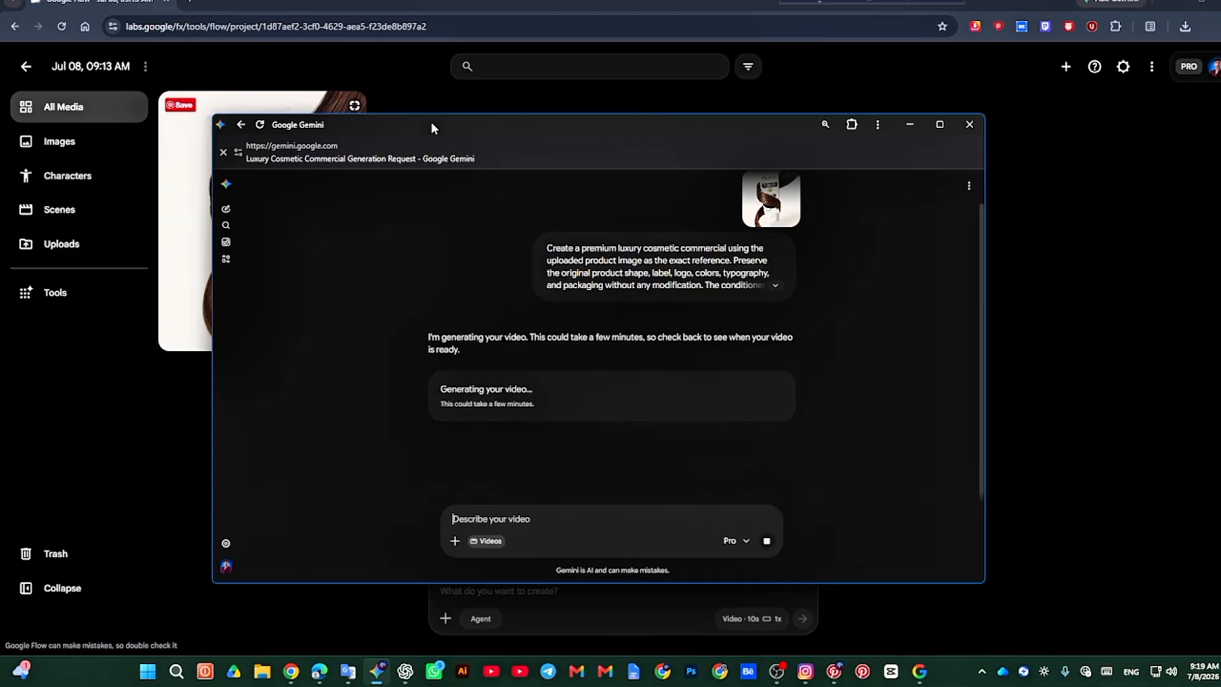
pyautogui.moveTo(431, 128); pyautogui.dragTo(452, 115)
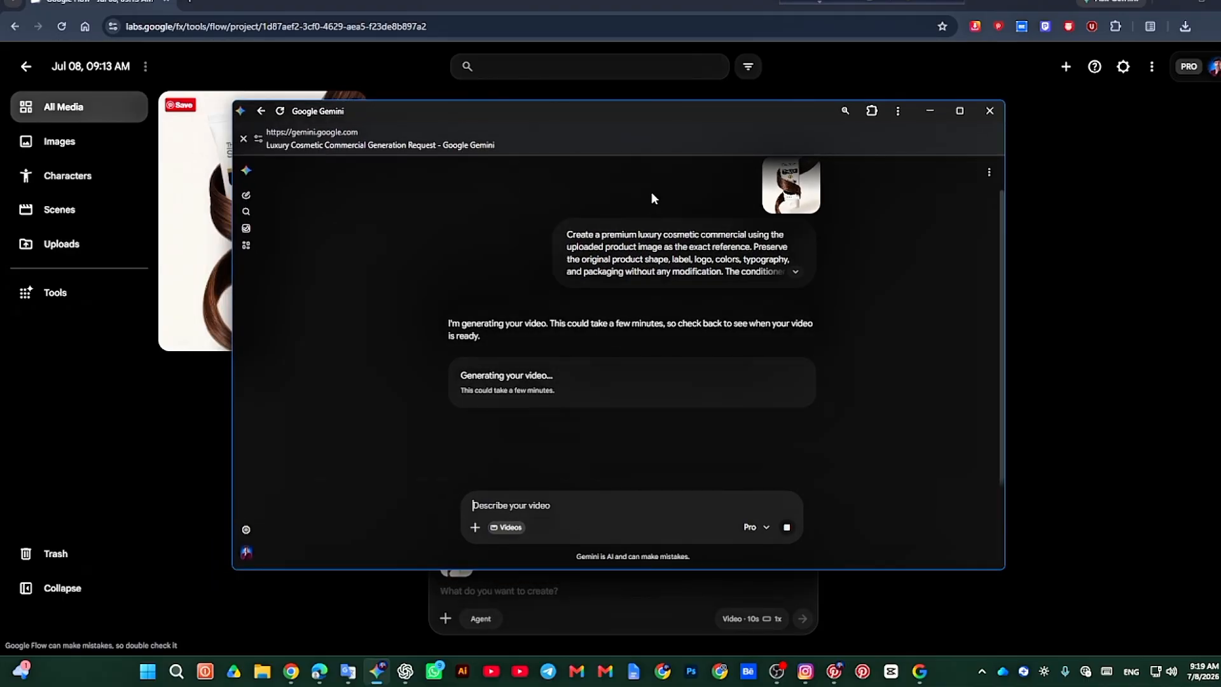
pyautogui.moveTo(672, 120); pyautogui.dragTo(696, 106)
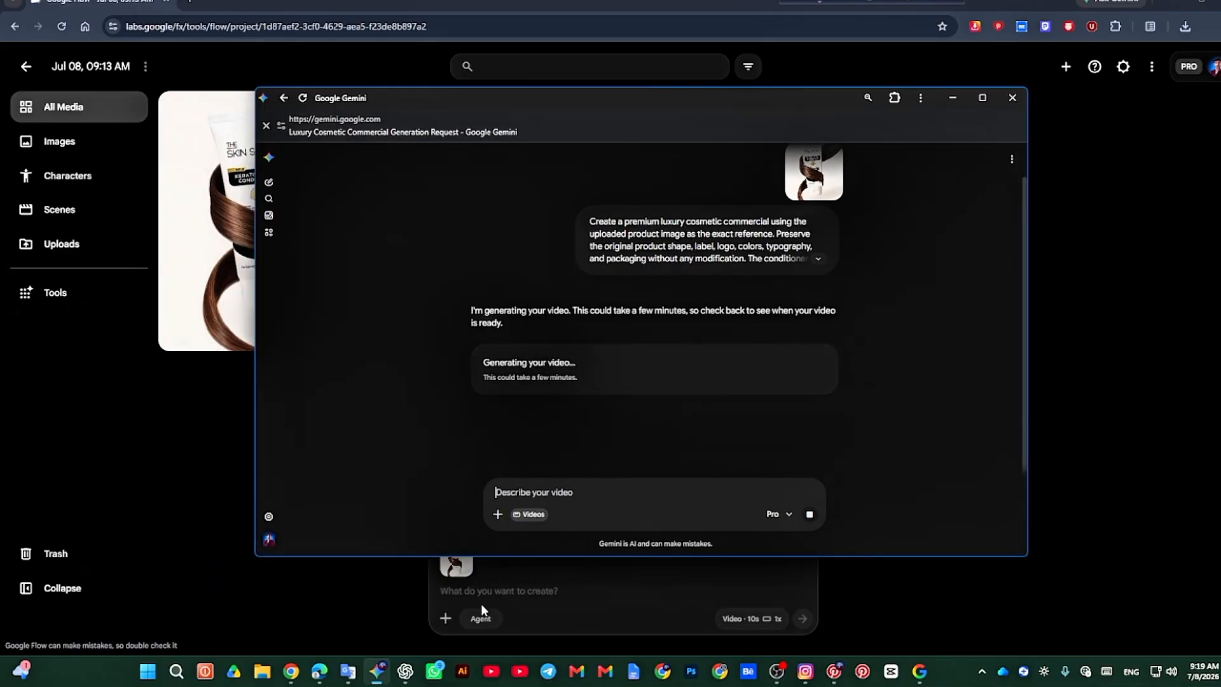
# Step: Return to the Google Flow project and activate the prompt field beneath the attached conditioner image
pyautogui.click(525, 595)
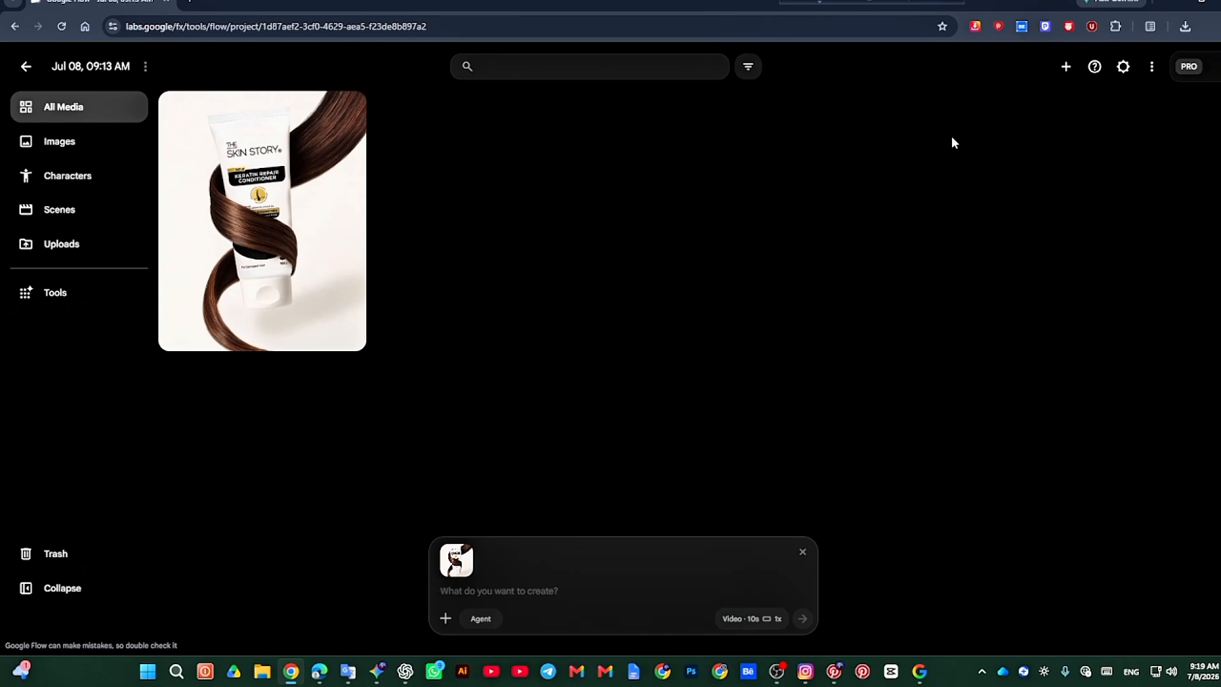
pyautogui.click(890, 2)
pyautogui.click(567, 592)
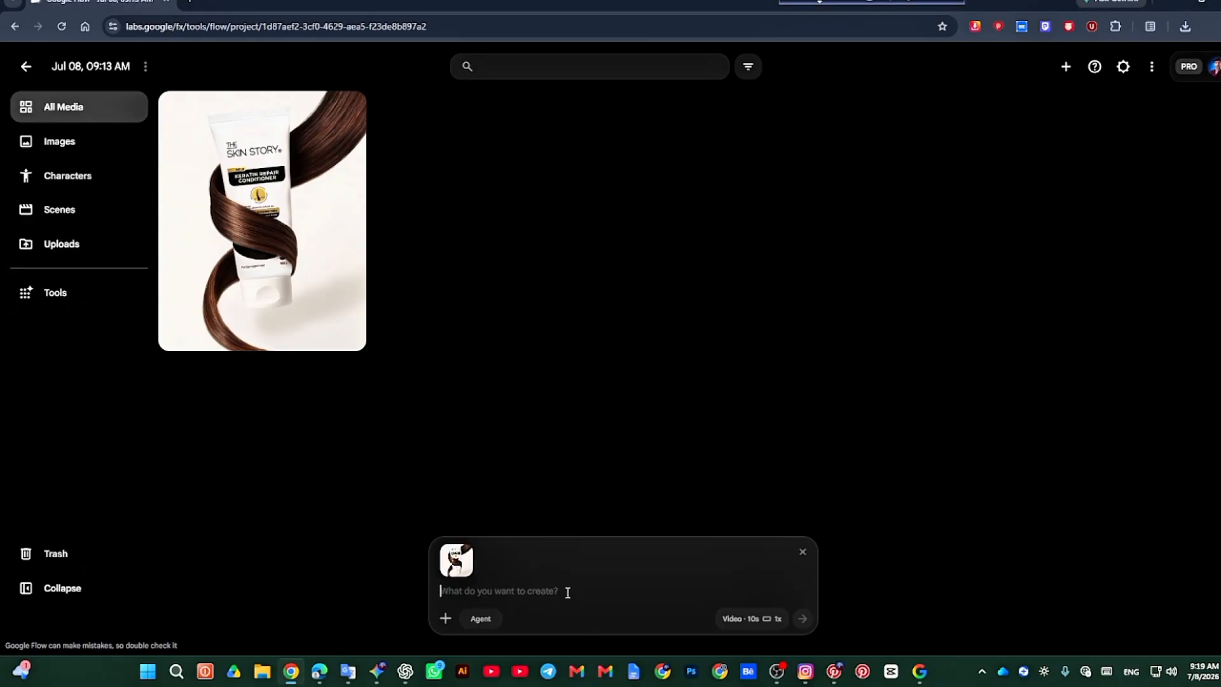
pyautogui.write('এক')
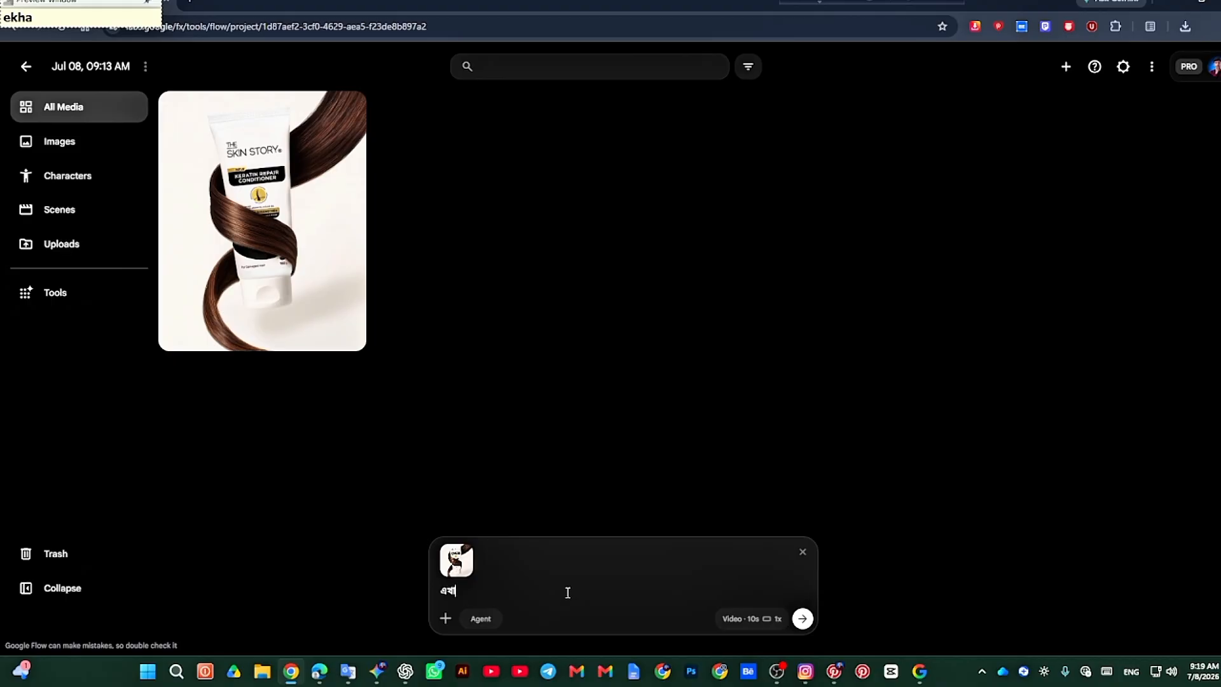
pyautogui.write('নের যে')
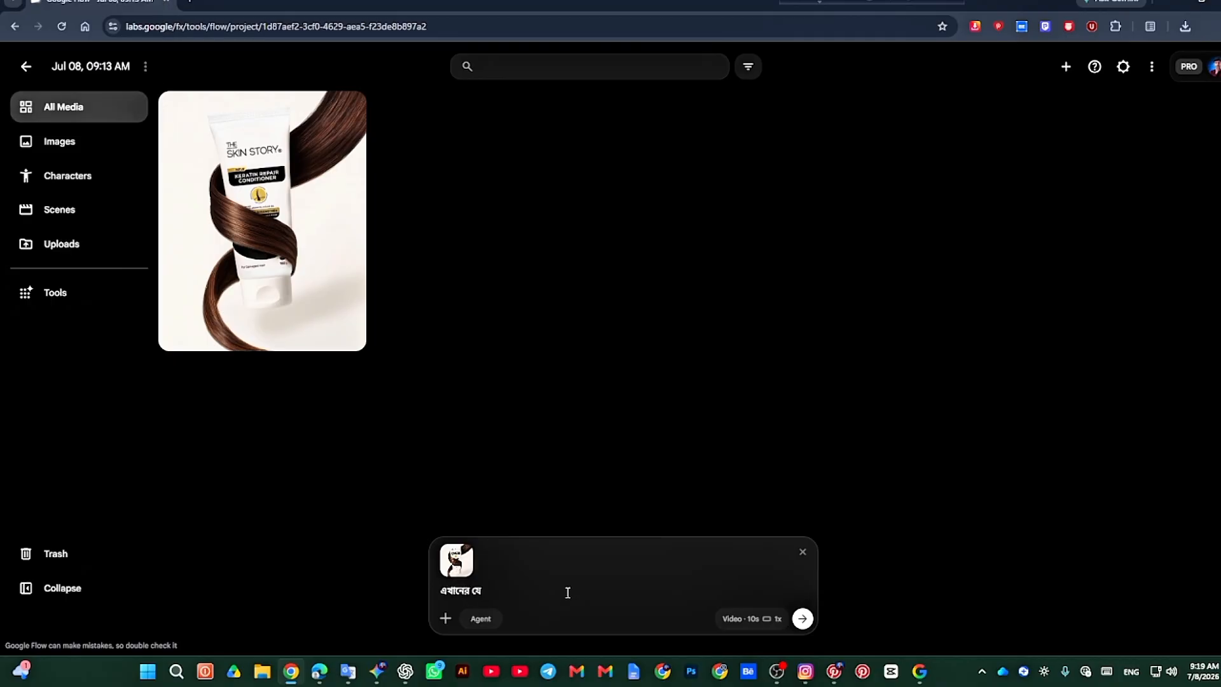
pyautogui.write(' চুল')
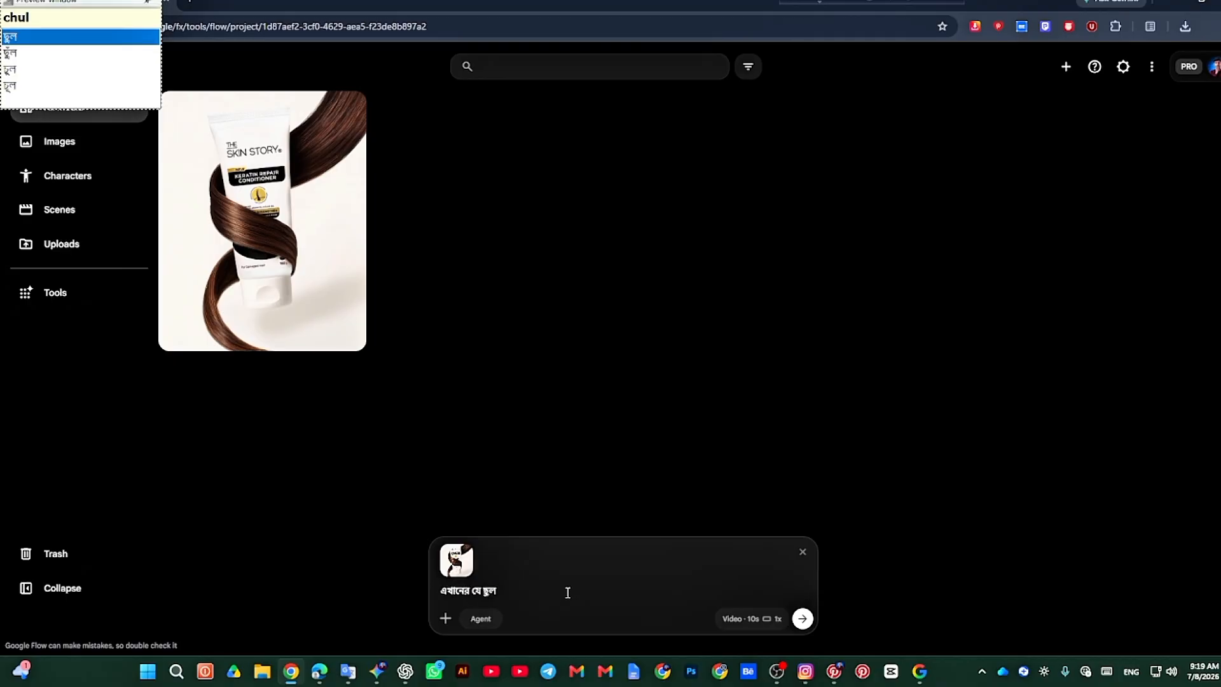
pyautogui.press('Down')
pyautogui.press('Down')
pyautogui.write('টা')
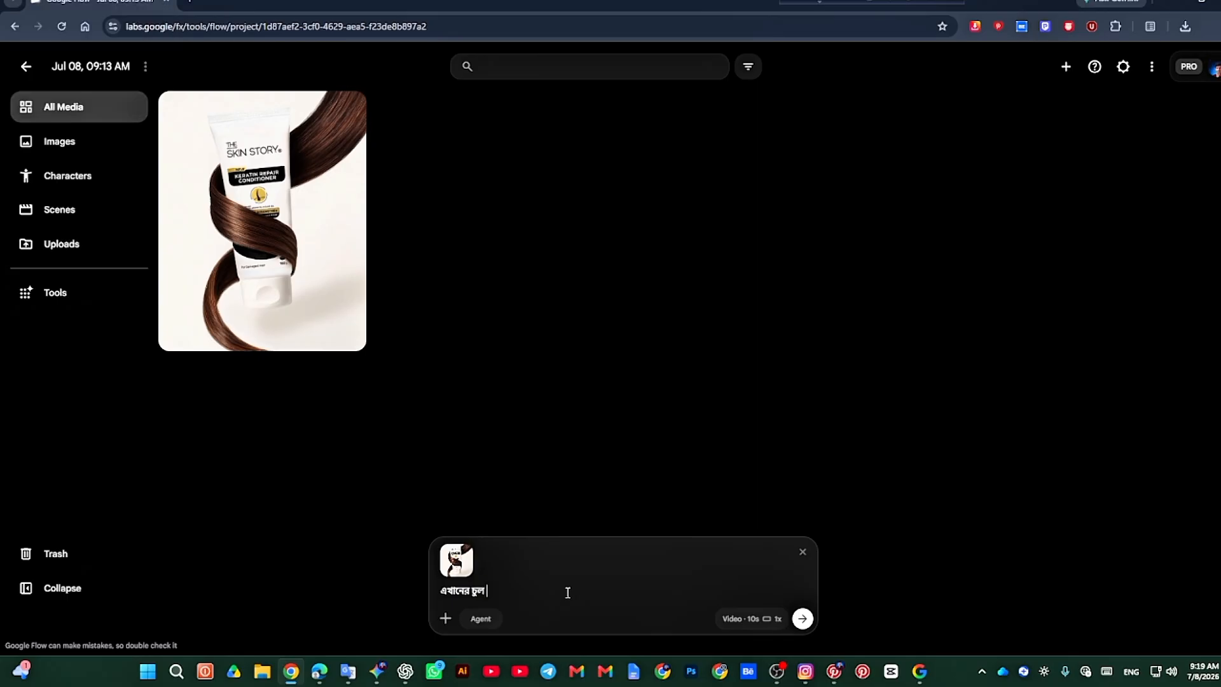
pyautogui.write(' আছে এতা')
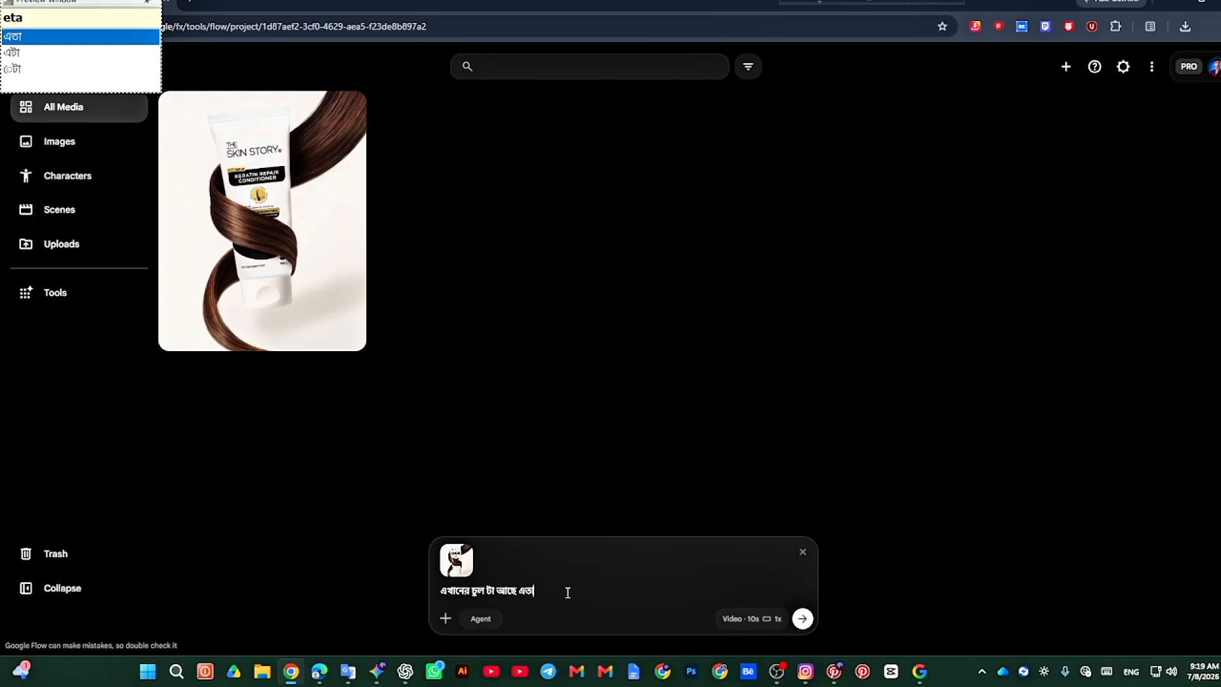
pyautogui.press('BackSpace')
pyautogui.press('BackSpace')
pyautogui.press('BackSpace')
pyautogui.press('BackSpace')
pyautogui.press('BackSpace')
pyautogui.press('BackSpace')
pyautogui.press('BackSpace')
pyautogui.press('BackSpace')
pyautogui.press('BackSpace')
pyautogui.press('BackSpace')
pyautogui.press('BackSpace')
pyautogui.press('BackSpace')
pyautogui.press('BackSpace')
pyautogui.press('BackSpace')
pyautogui.press('BackSpace')
pyautogui.press('BackSpace')
pyautogui.press('BackSpace')
pyautogui.press('BackSpace')
pyautogui.press('BackSpace')
pyautogui.press('BackSpace')
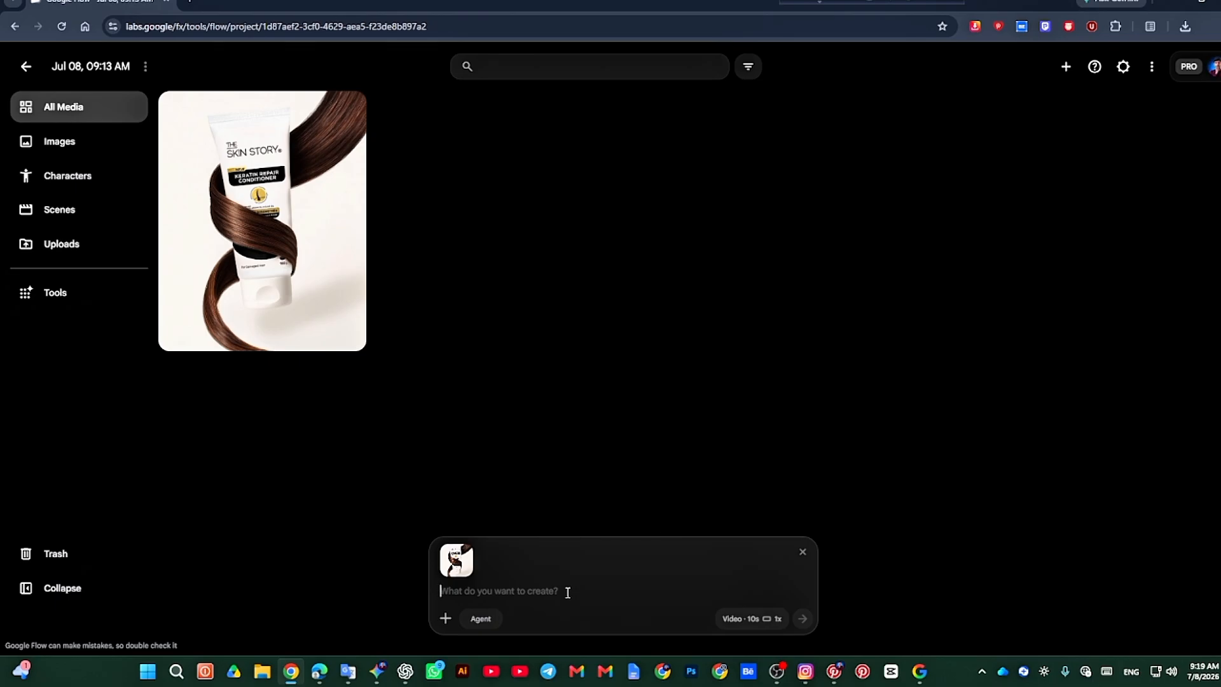
pyautogui.write('আমি এতা')
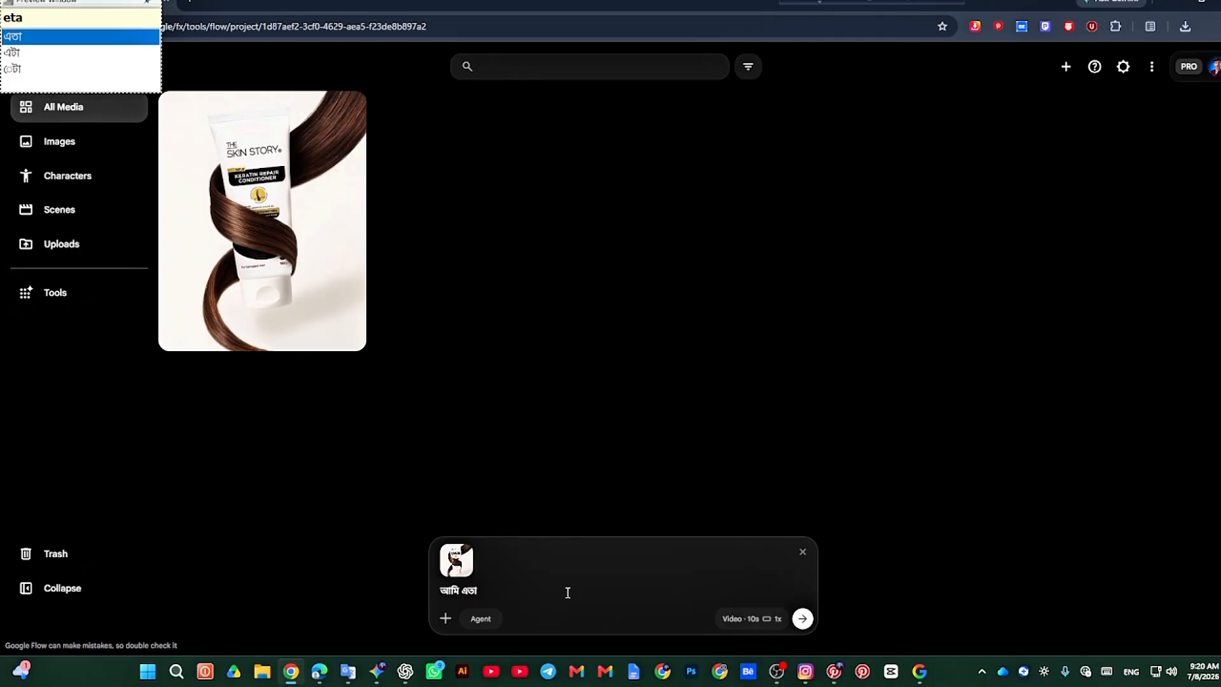
pyautogui.press('Down')
pyautogui.write('ke')
pyautogui.press('Down')
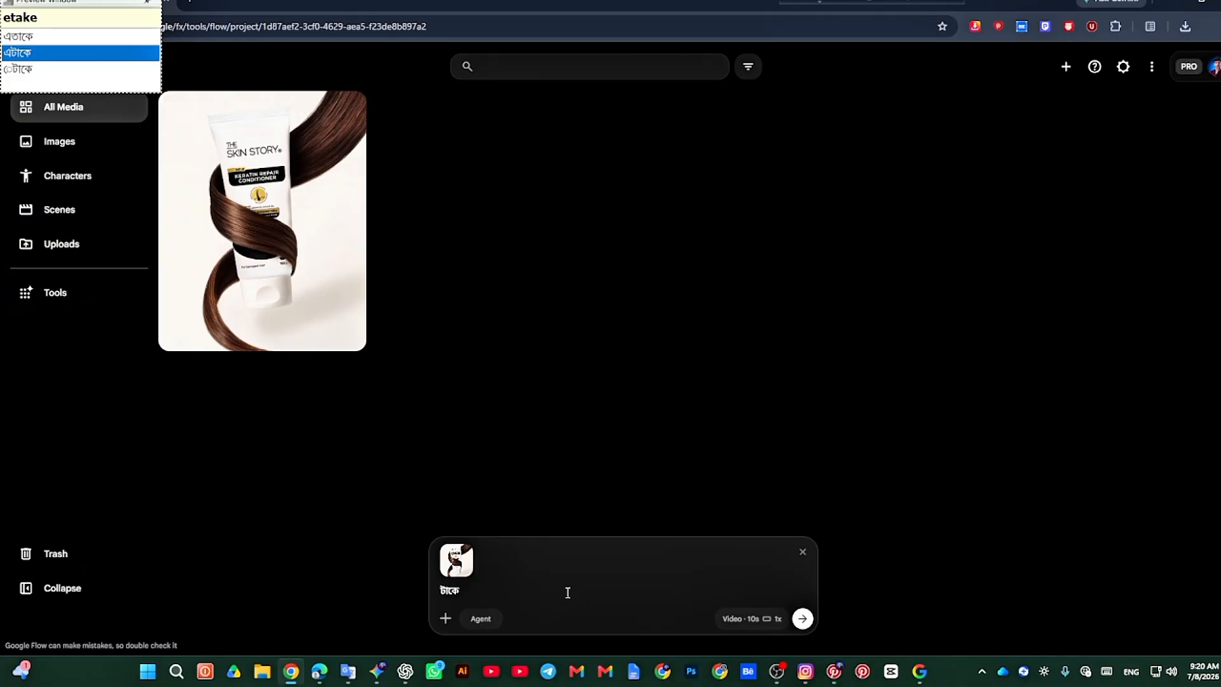
pyautogui.press('Return')
pyautogui.moveTo(509, 587); pyautogui.dragTo(413, 593)
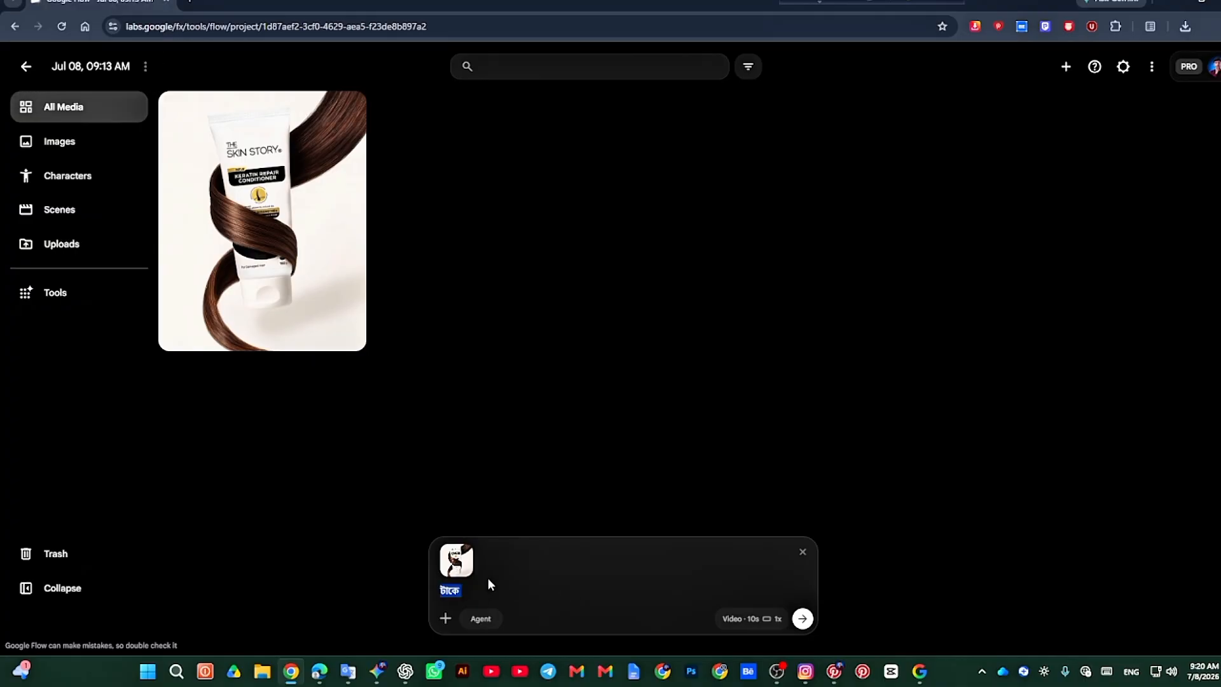
# Step: Switch to Google Translate, clear the old source text and set the translation direction to Bengali to English
pyautogui.click(348, 671)
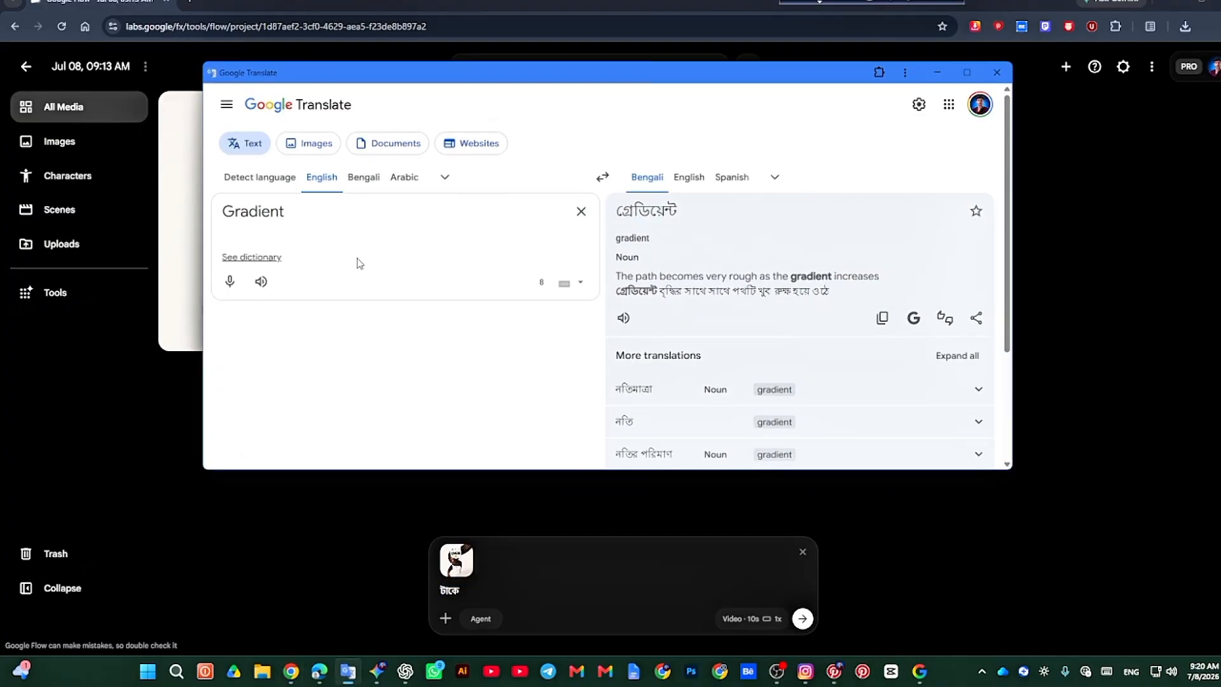
pyautogui.click(580, 211)
pyautogui.click(602, 177)
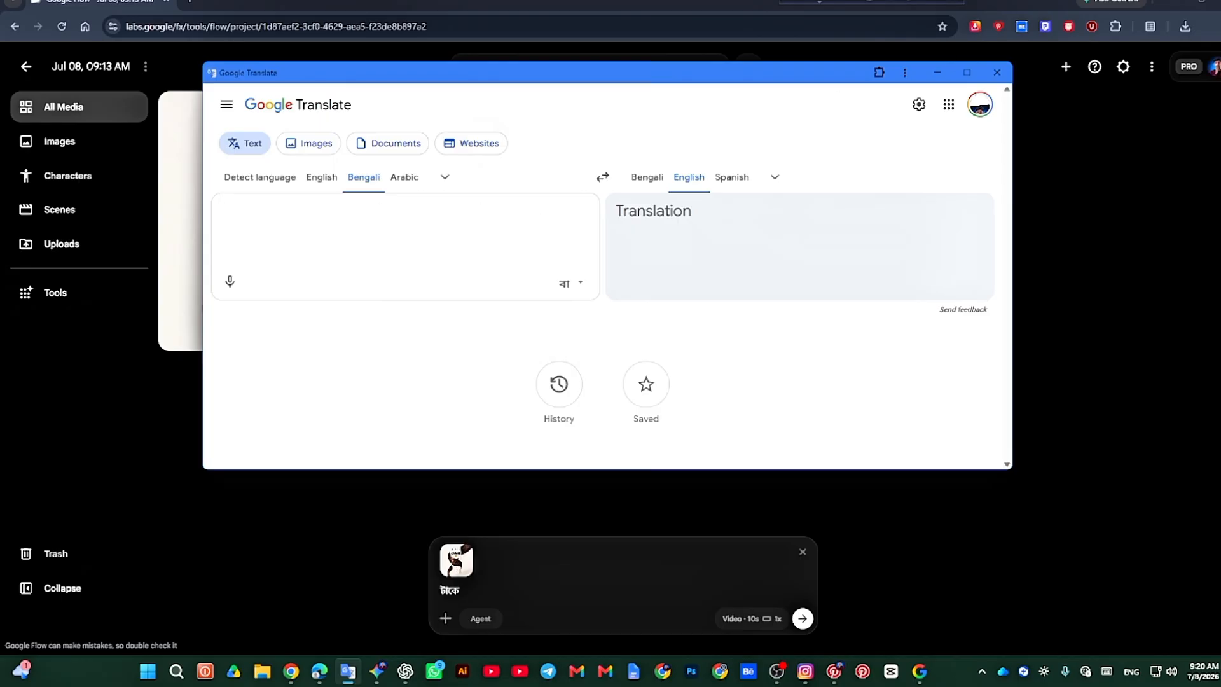
# Step: Enter the Bengali source text "আমি এটাকে একটা মোশন অ্যানিমেশন করতে চাই তো তুমি আমাকে"
pyautogui.write('i etake ekt')
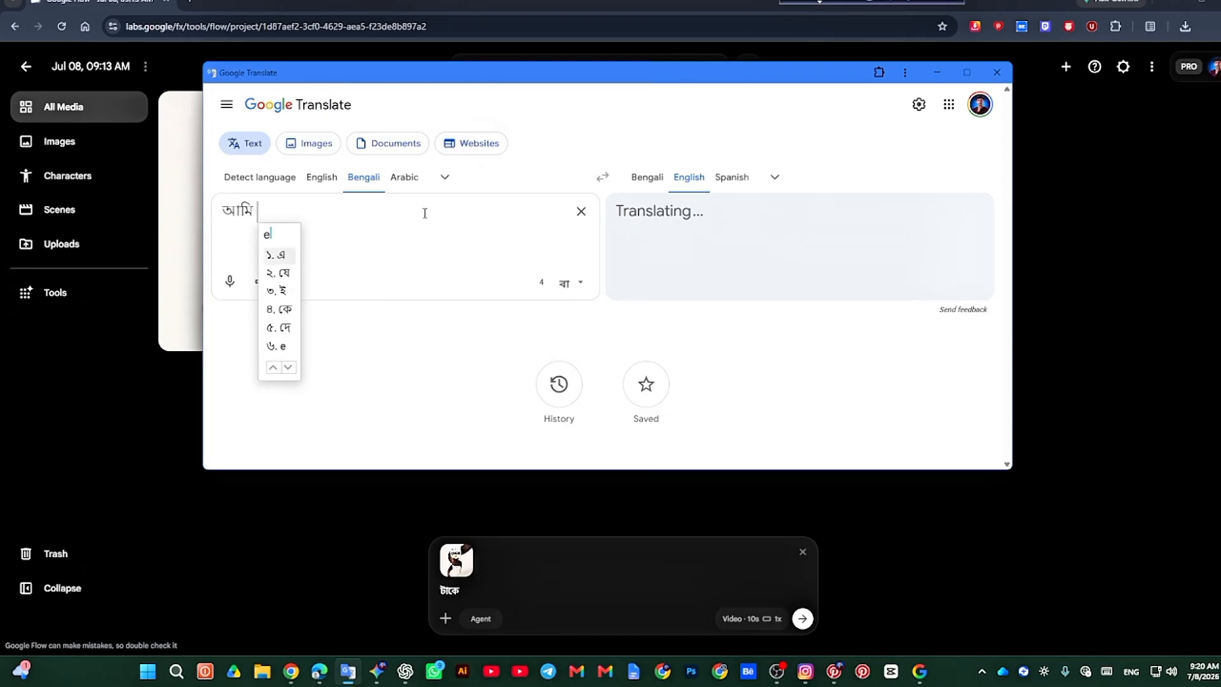
pyautogui.write('a motion ')
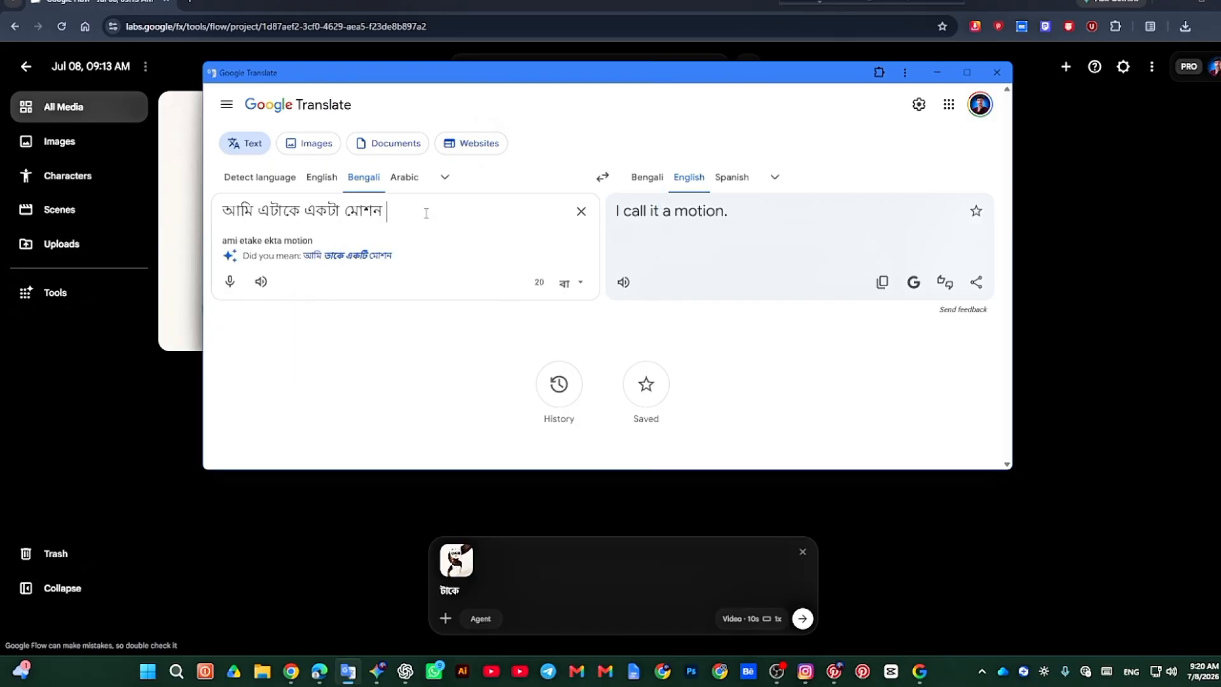
pyautogui.write('animation ko')
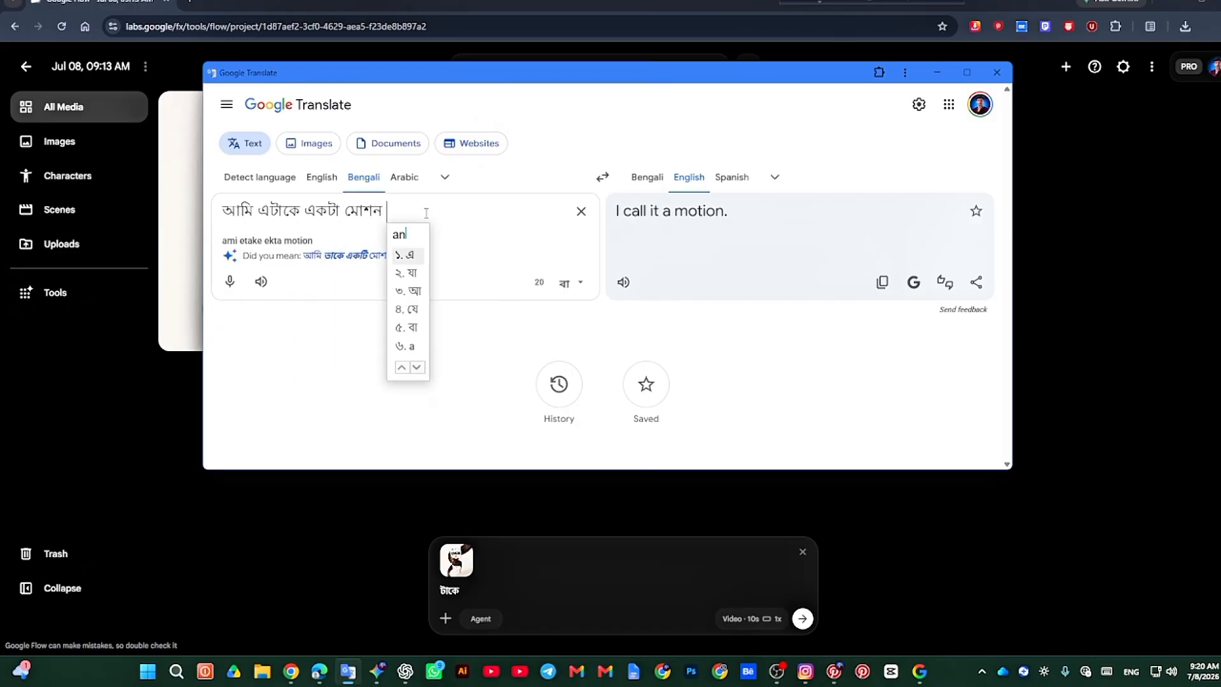
pyautogui.write('rte chai to')
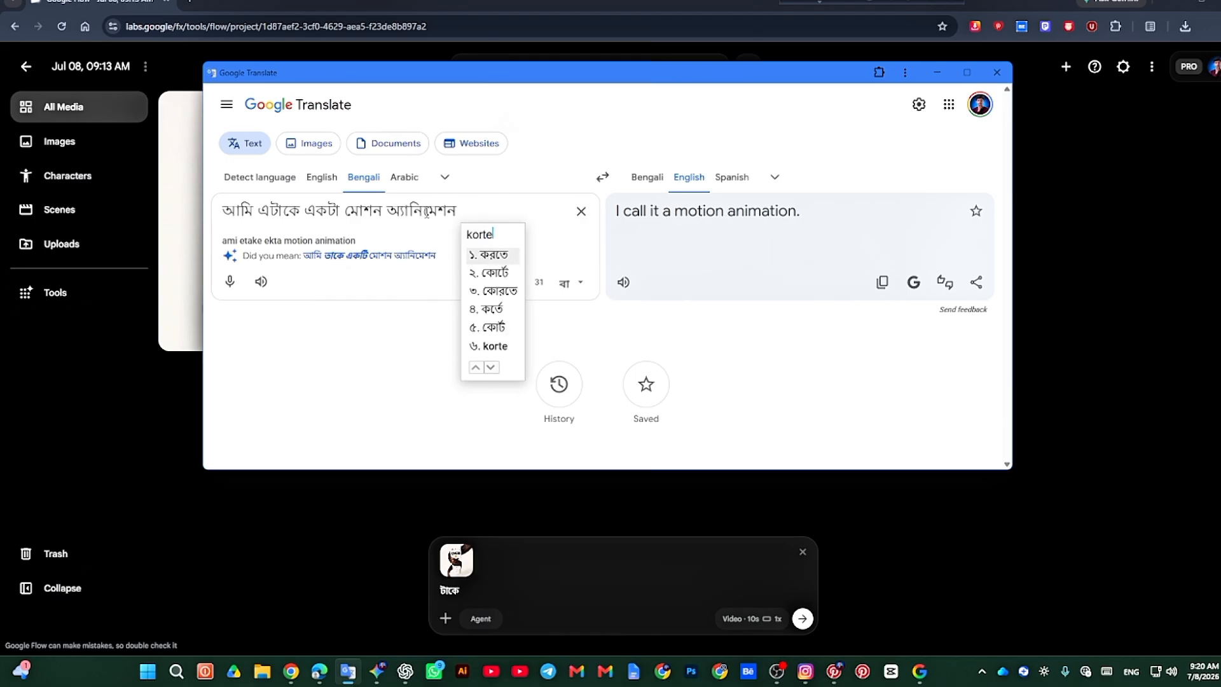
pyautogui.write(' tumi amake ')
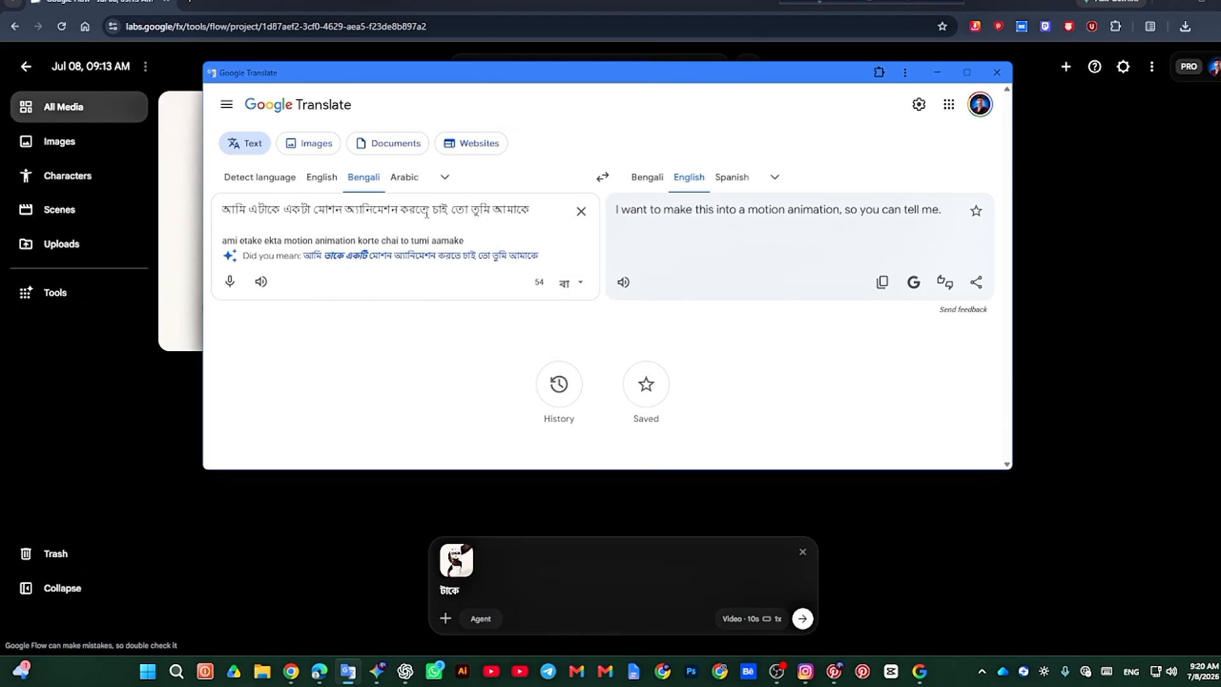
pyautogui.write('animatio')
# Step: Continue the Bengali source text with the word "অ্যানিমেশন" followed by a comma
pyautogui.press('BackSpace')
pyautogui.press('BackSpace')
pyautogui.press('BackSpace')
pyautogui.press('BackSpace')
pyautogui.press('BackSpace')
pyautogui.press('BackSpace')
pyautogui.press('BackSpace')
pyautogui.press('BackSpace')
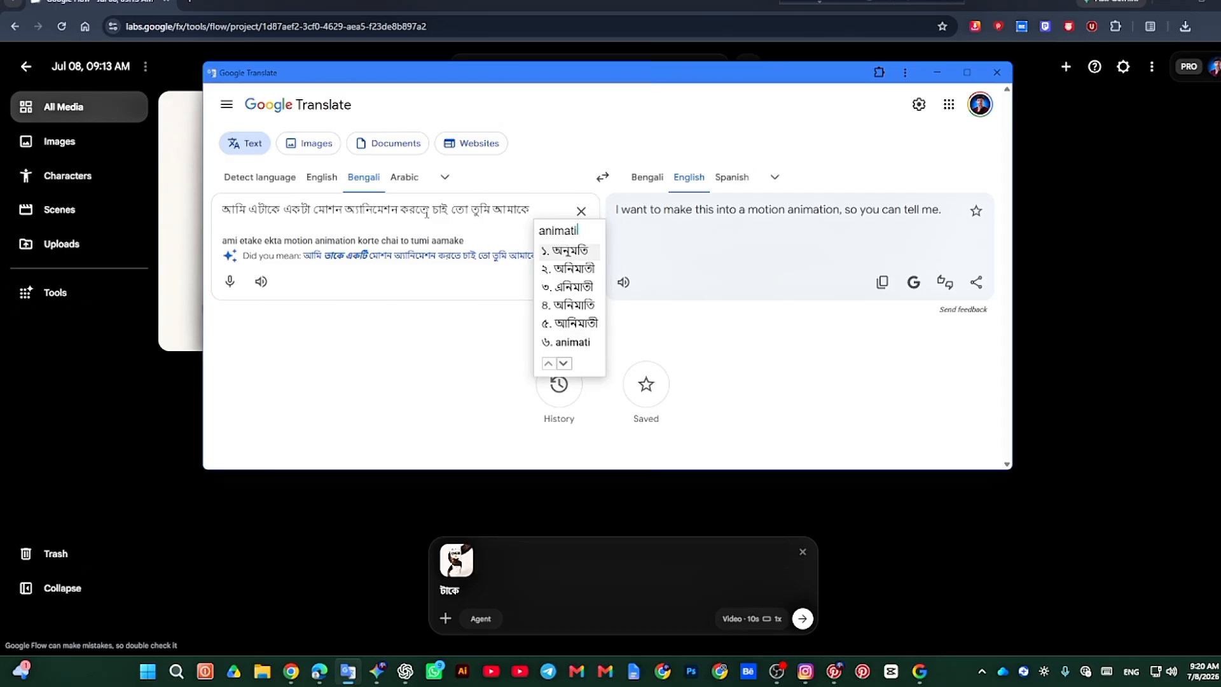
pyautogui.write('enimet')
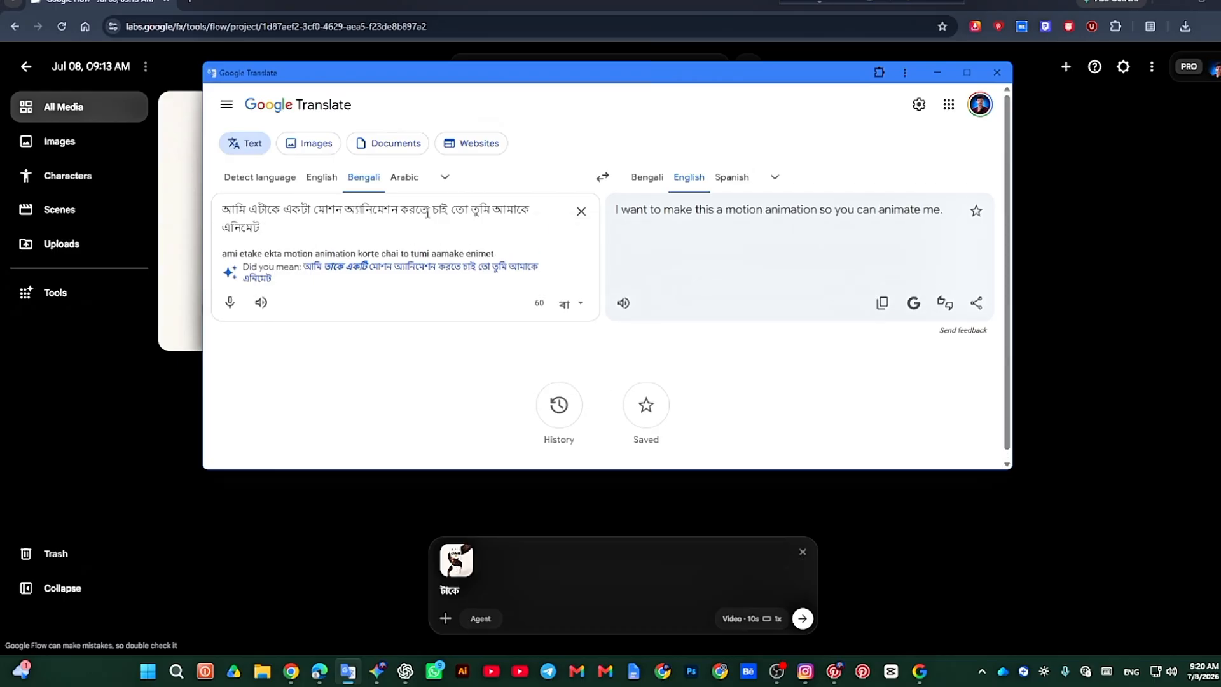
pyautogui.press('BackSpace')
pyautogui.press('BackSpace')
pyautogui.press('BackSpace')
pyautogui.press('BackSpace')
pyautogui.write('animatio')
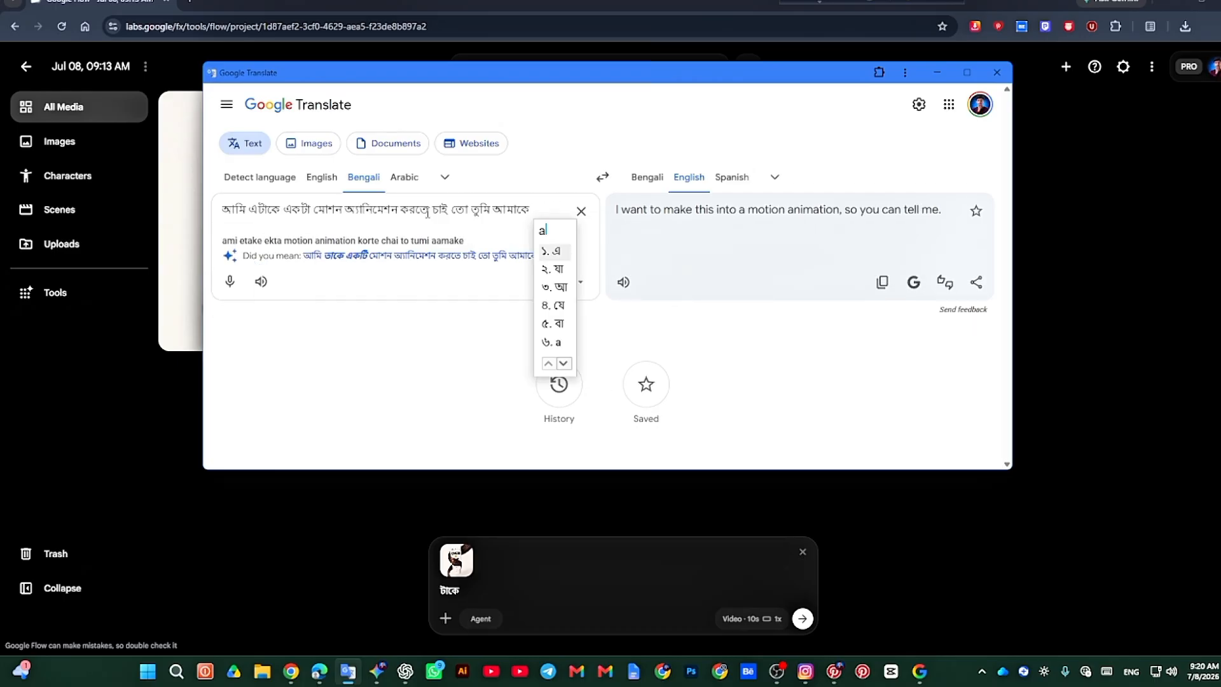
pyautogui.write('n kor')
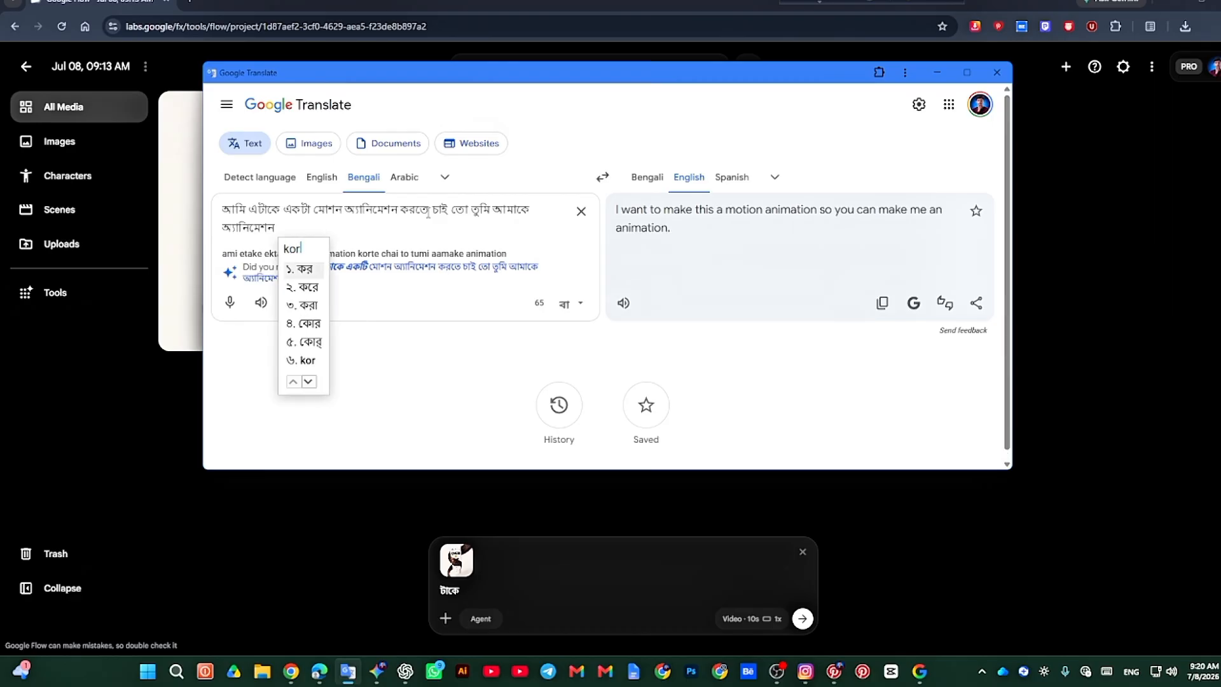
pyautogui.press('BackSpace')
pyautogui.press('BackSpace')
pyautogui.press('BackSpace')
pyautogui.write('di')
pyautogui.press('BackSpace')
pyautogui.press('BackSpace')
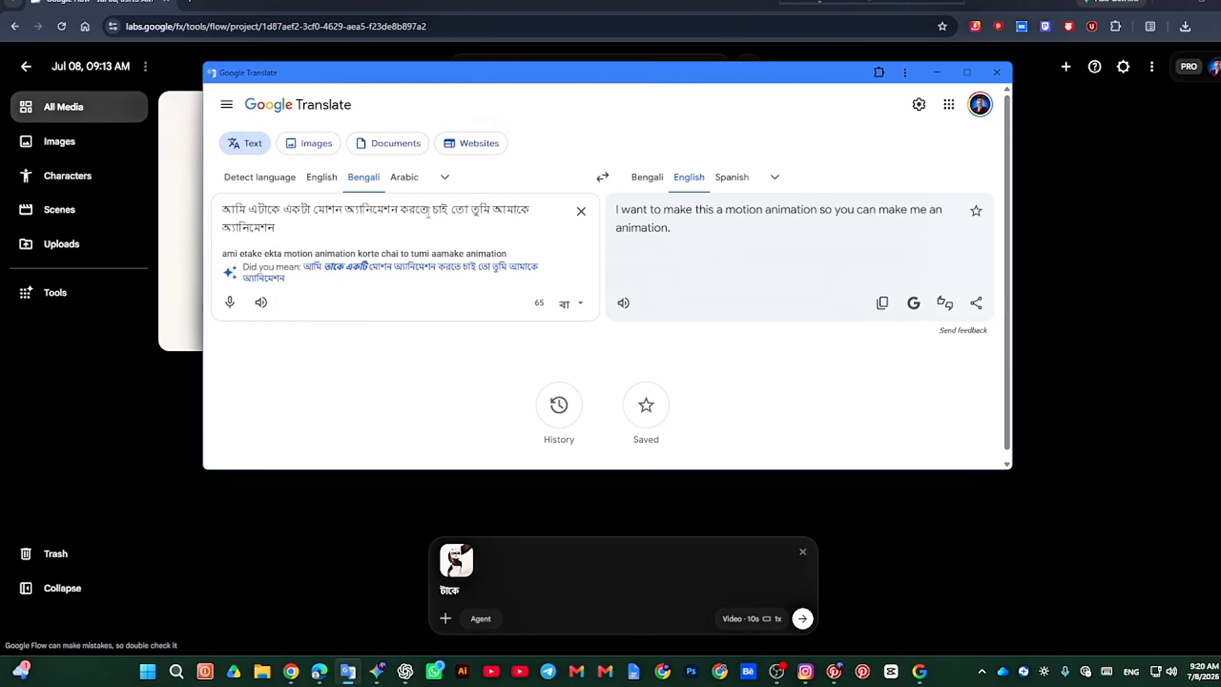
pyautogui.write(', tar por')
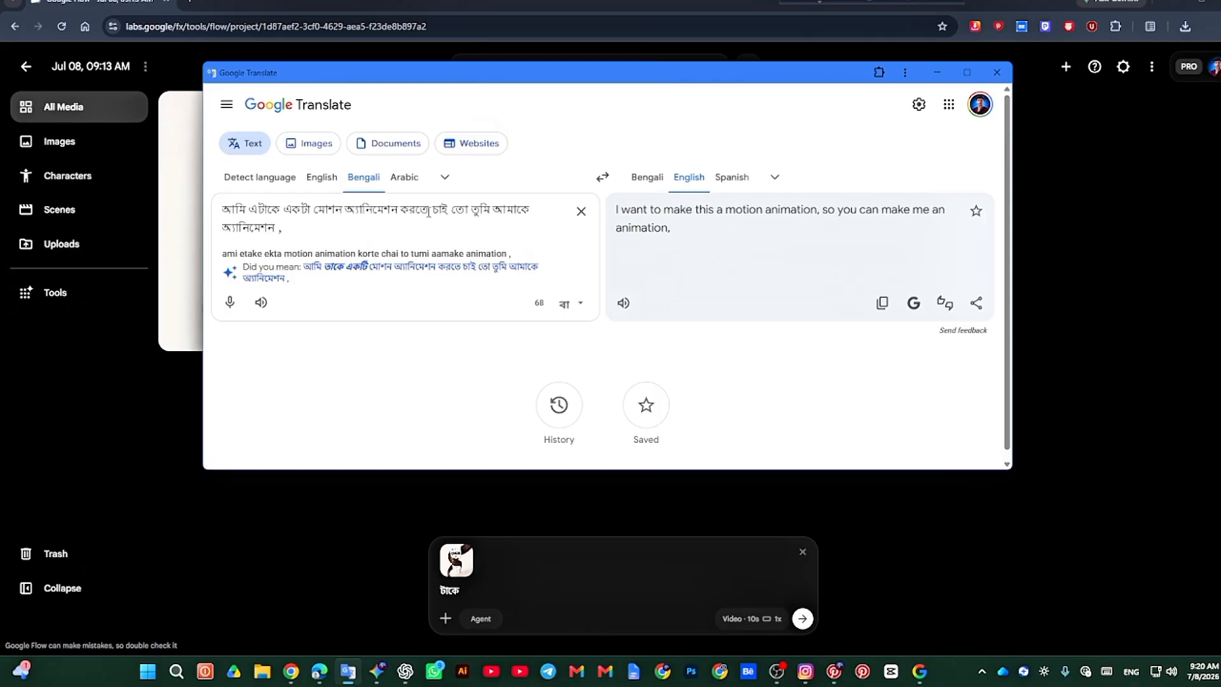
# Step: Add the phrase "যেই চুল টা আছে" about the hair to the Bengali source text
pyautogui.write('jei chul t')
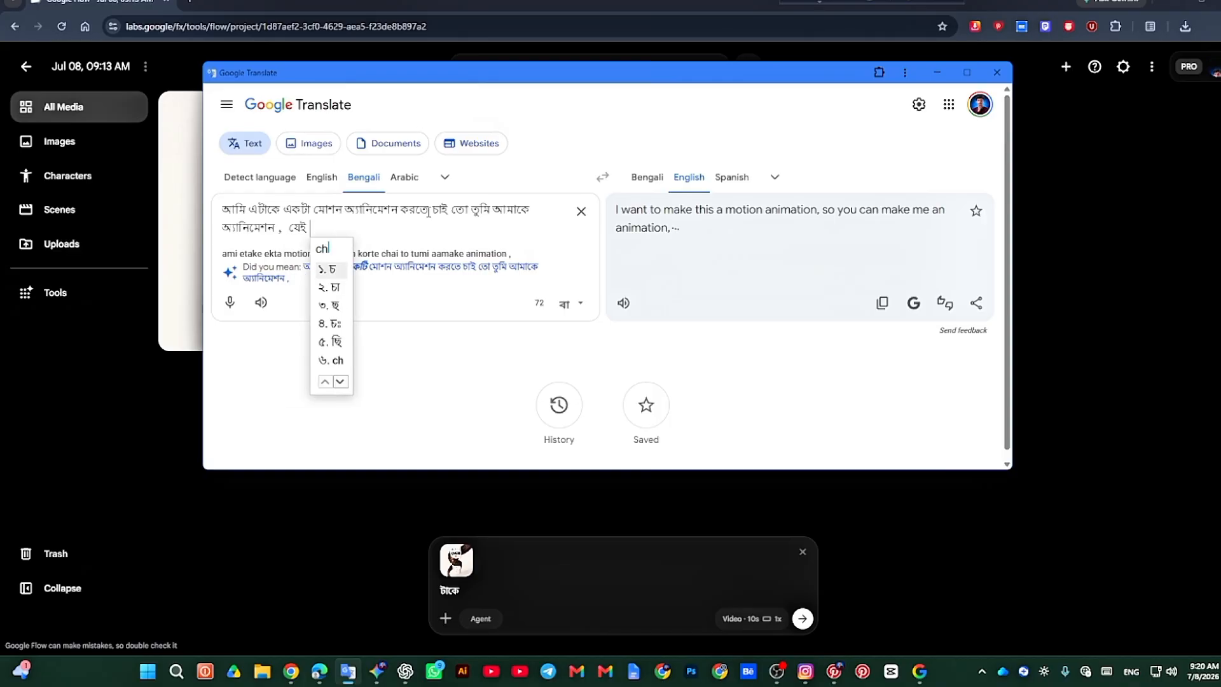
pyautogui.write('a ac')
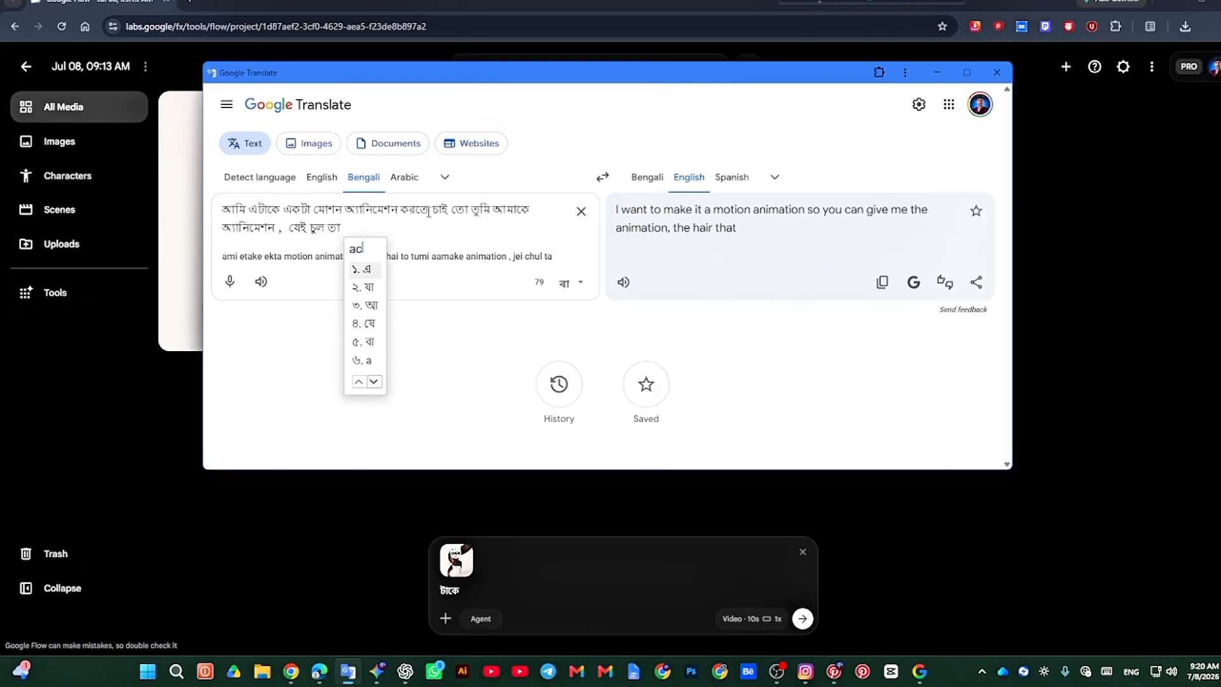
pyautogui.press('BackSpace')
pyautogui.press('BackSpace')
pyautogui.press('BackSpace')
pyautogui.write('ta')
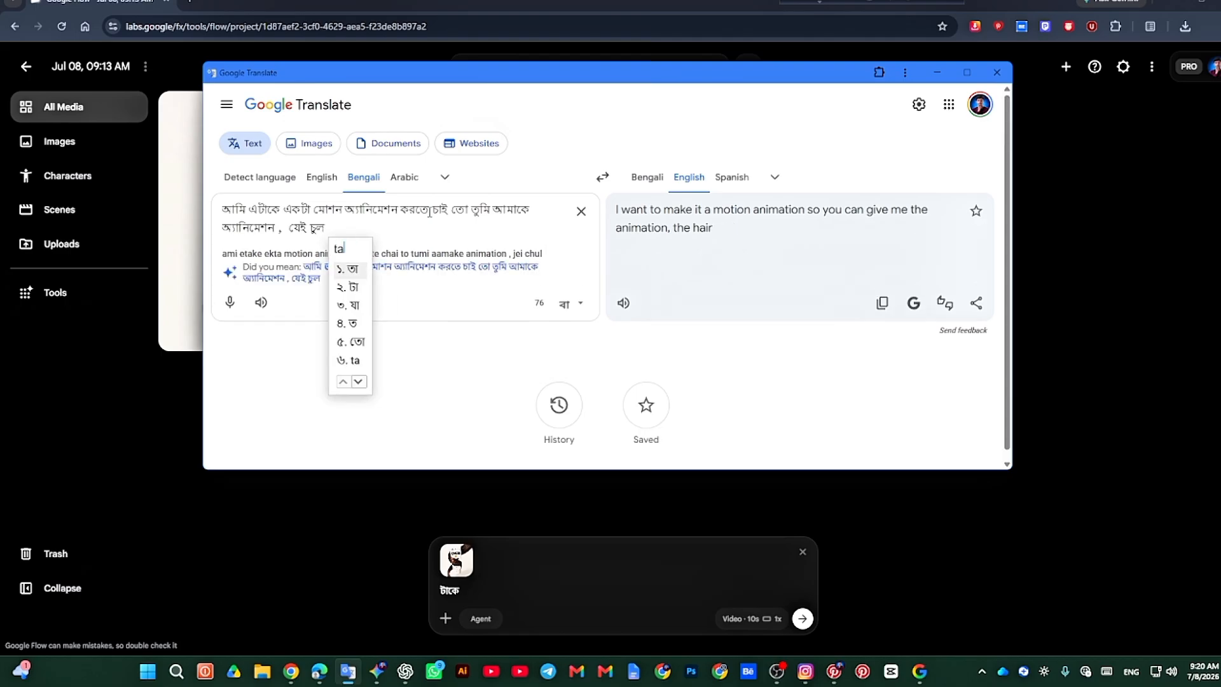
pyautogui.press('Down')
pyautogui.write('ache ')
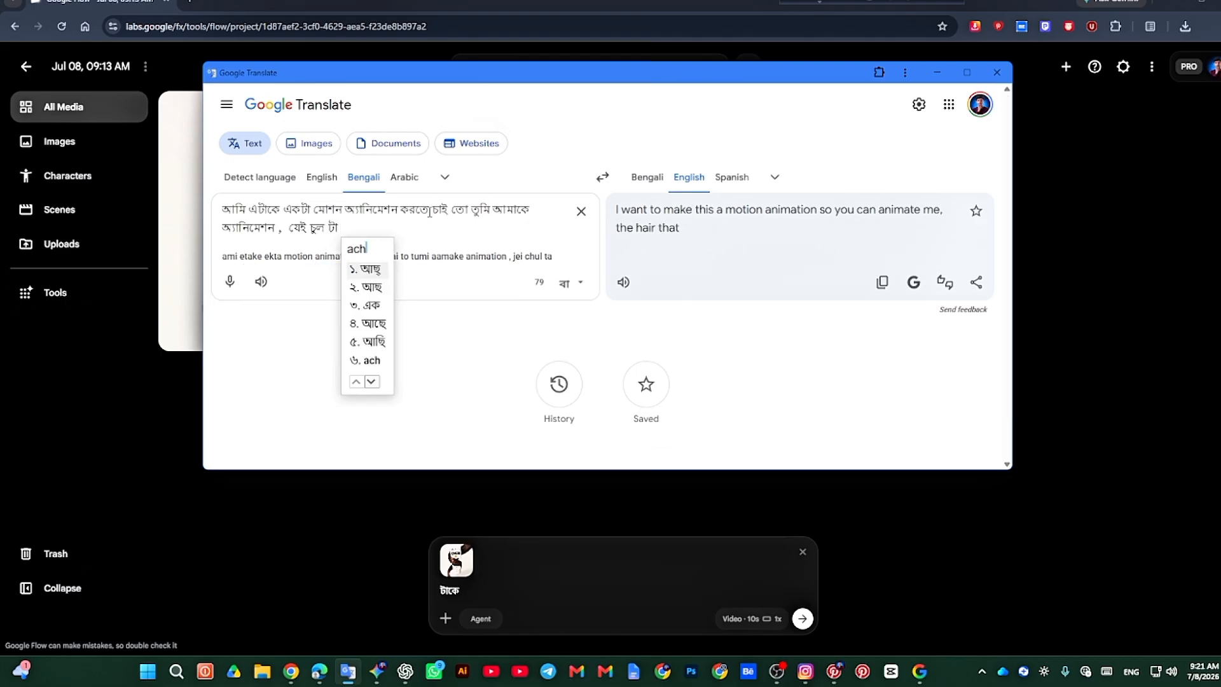
pyautogui.write('oi ta')
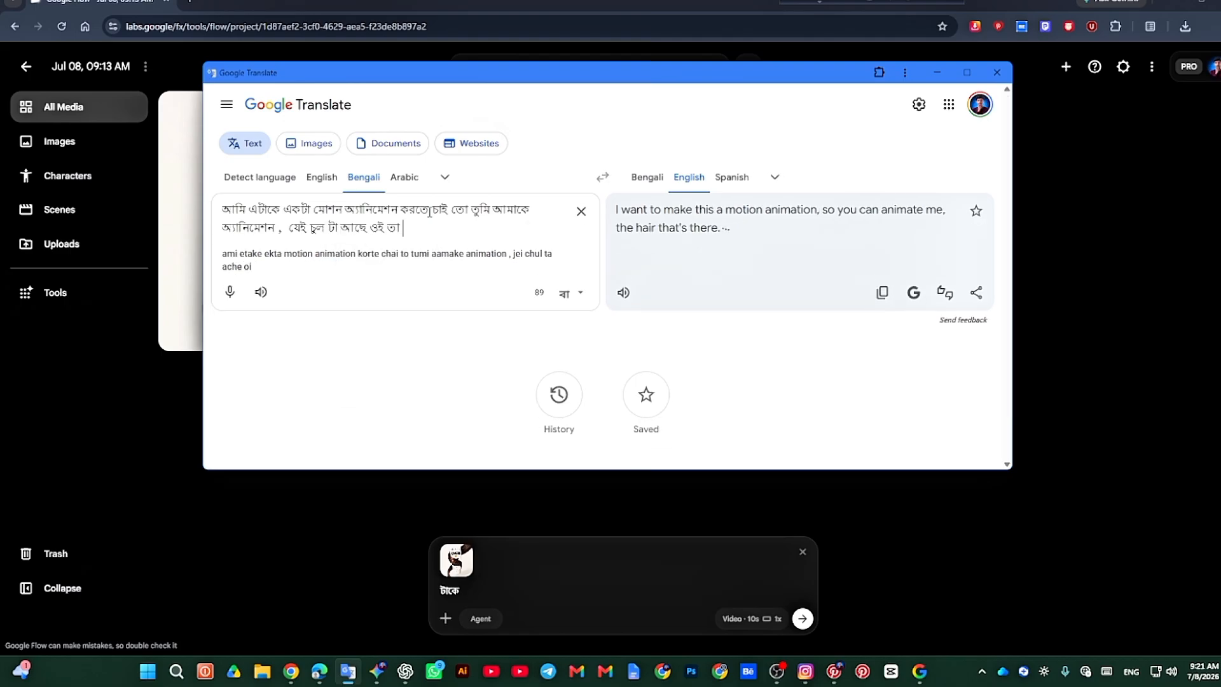
# Step: Extend the Bengali text with "ওই টা স্যাপ এর মতো" and move the translator window aside to uncover the conditioner image
pyautogui.press('BackSpace')
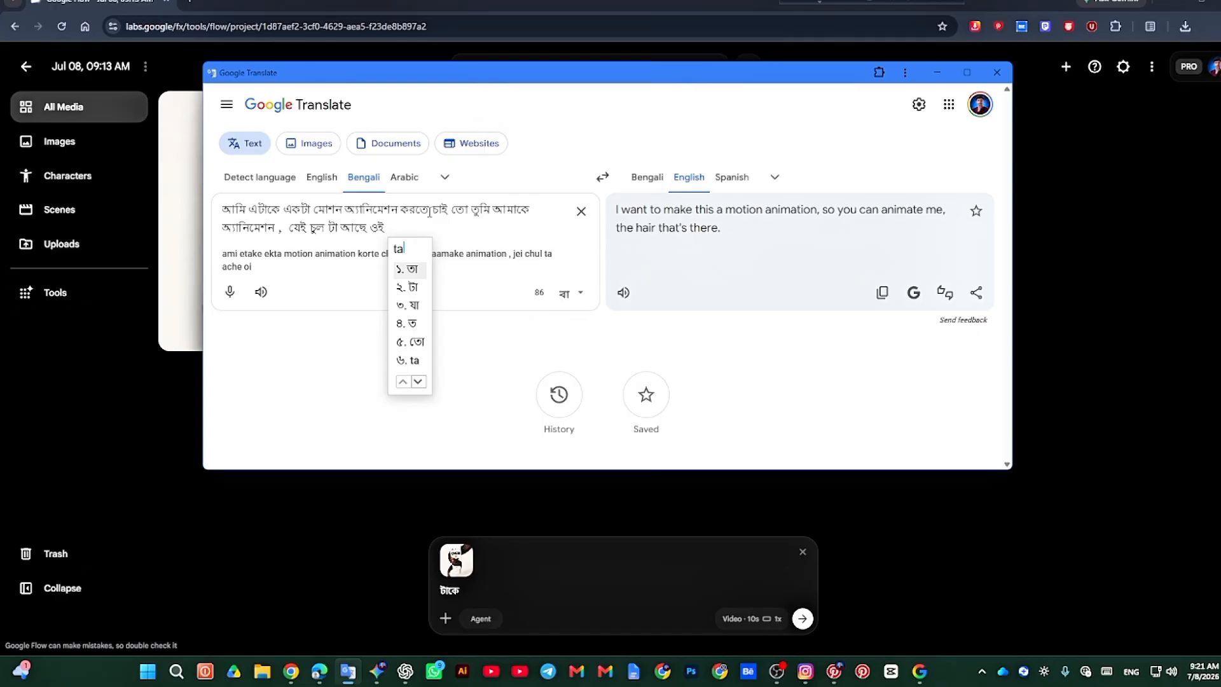
pyautogui.press('Down')
pyautogui.press('space')
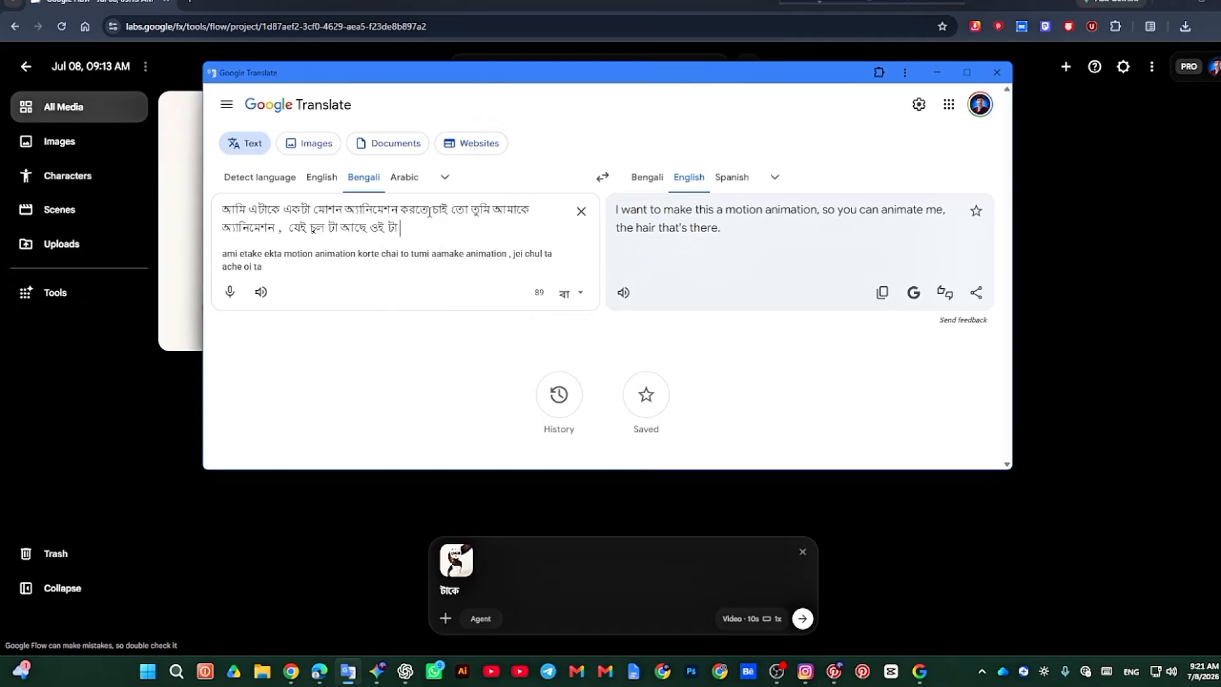
pyautogui.write('sap')
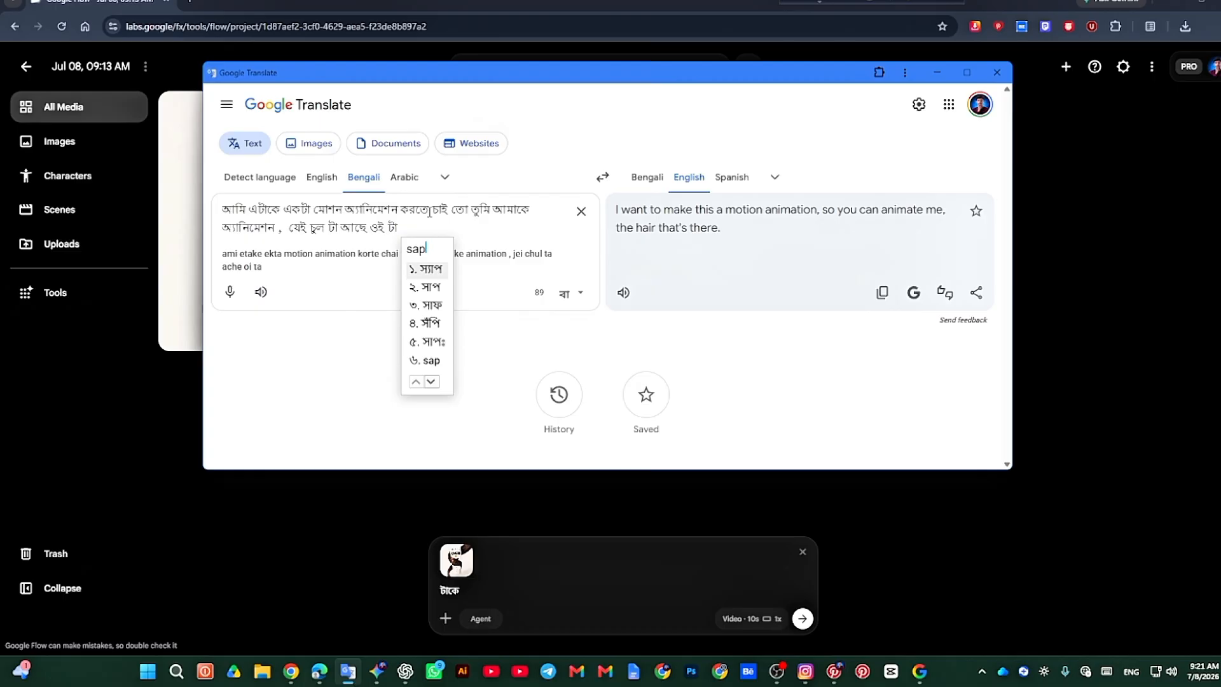
pyautogui.press('space')
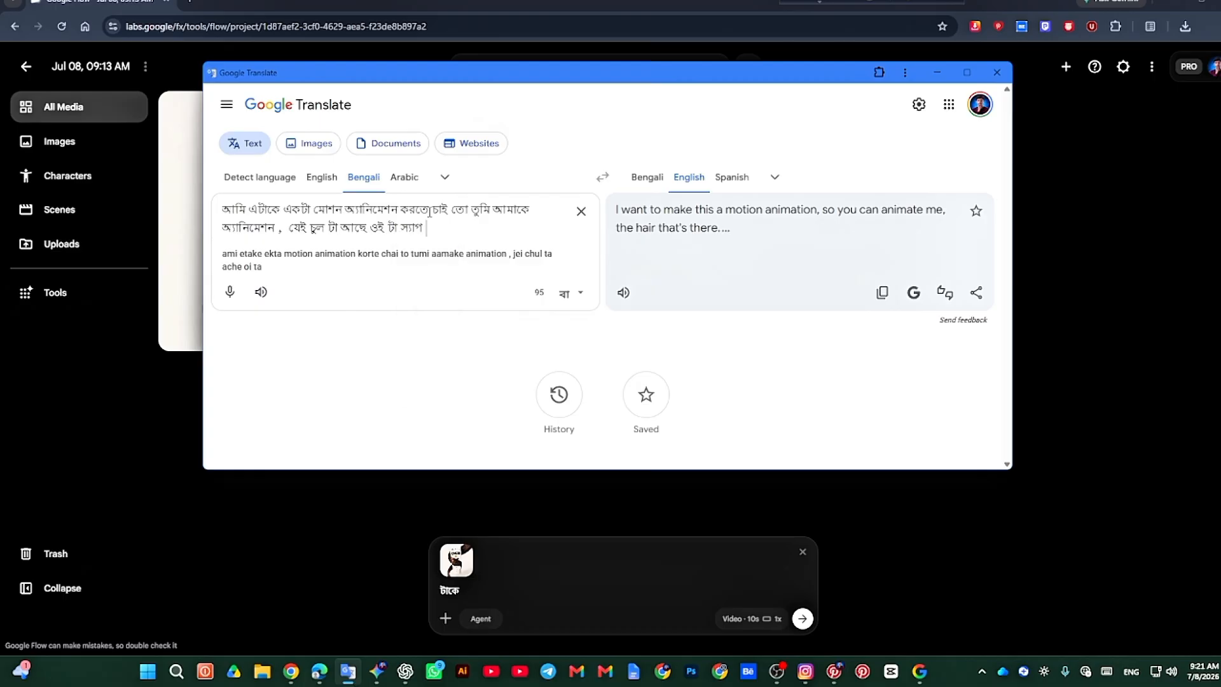
pyautogui.write('er')
pyautogui.press('space')
pyautogui.write('moto')
pyautogui.press('space')
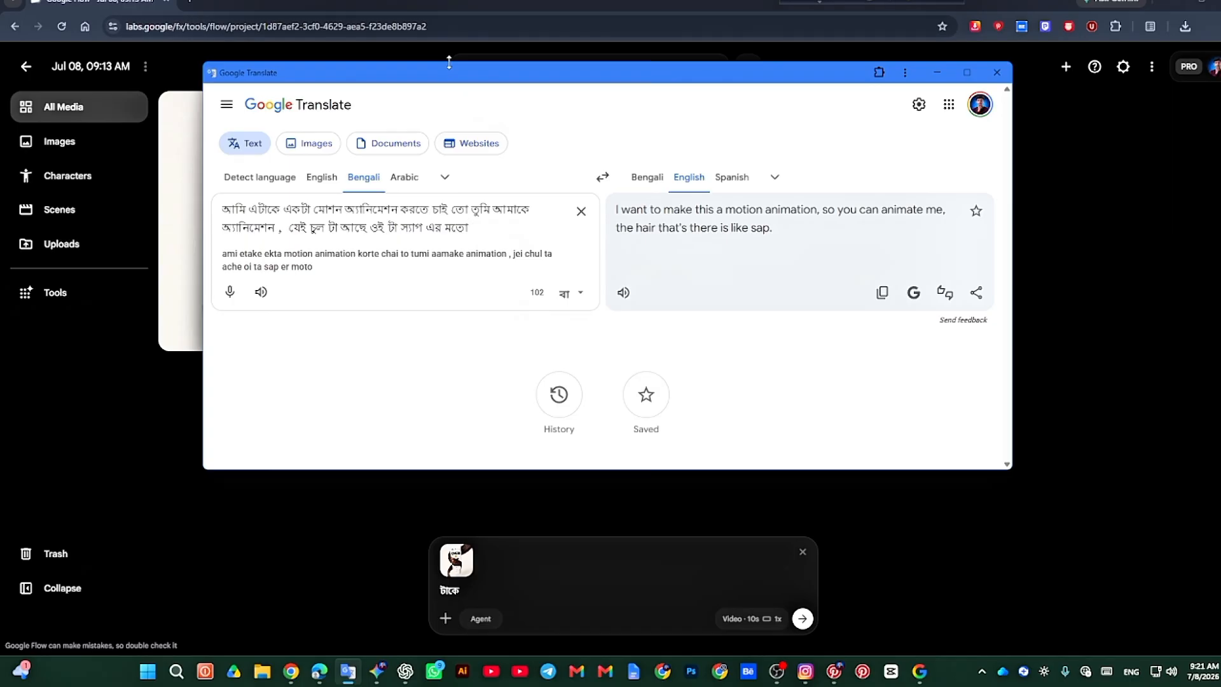
pyautogui.moveTo(526, 82); pyautogui.dragTo(736, 77)
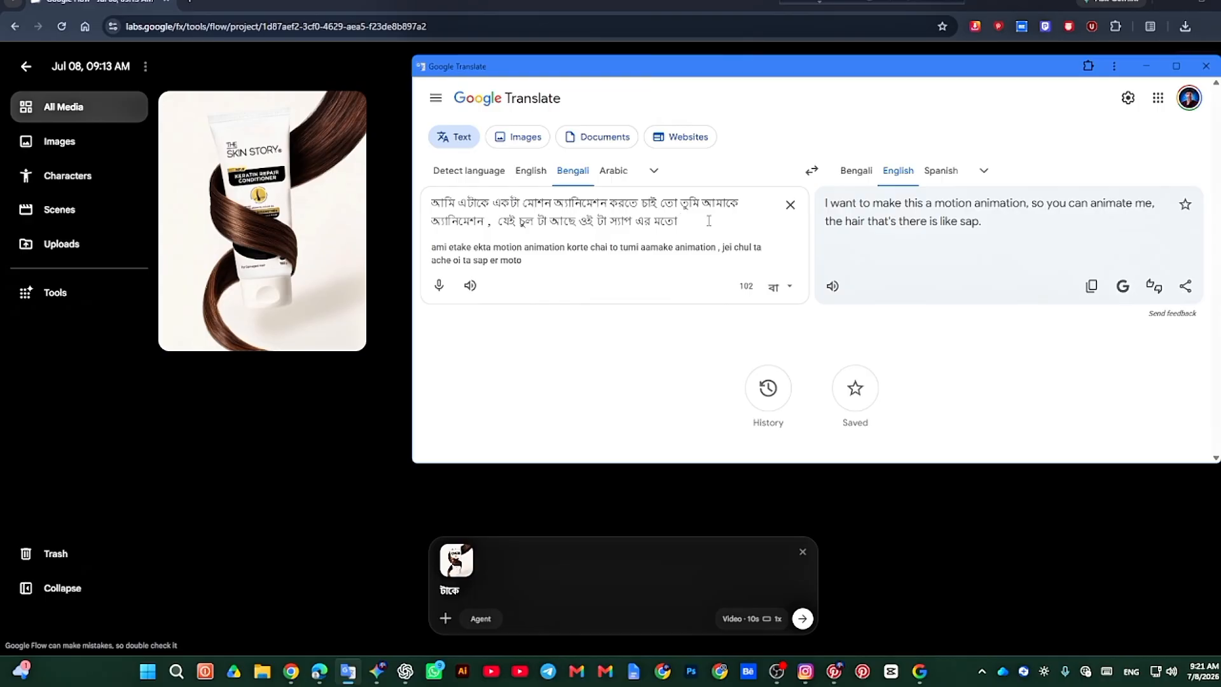
# Step: Continue the Bengali source text with the words "জেনো যাচ্ছে"
pyautogui.write('যে')
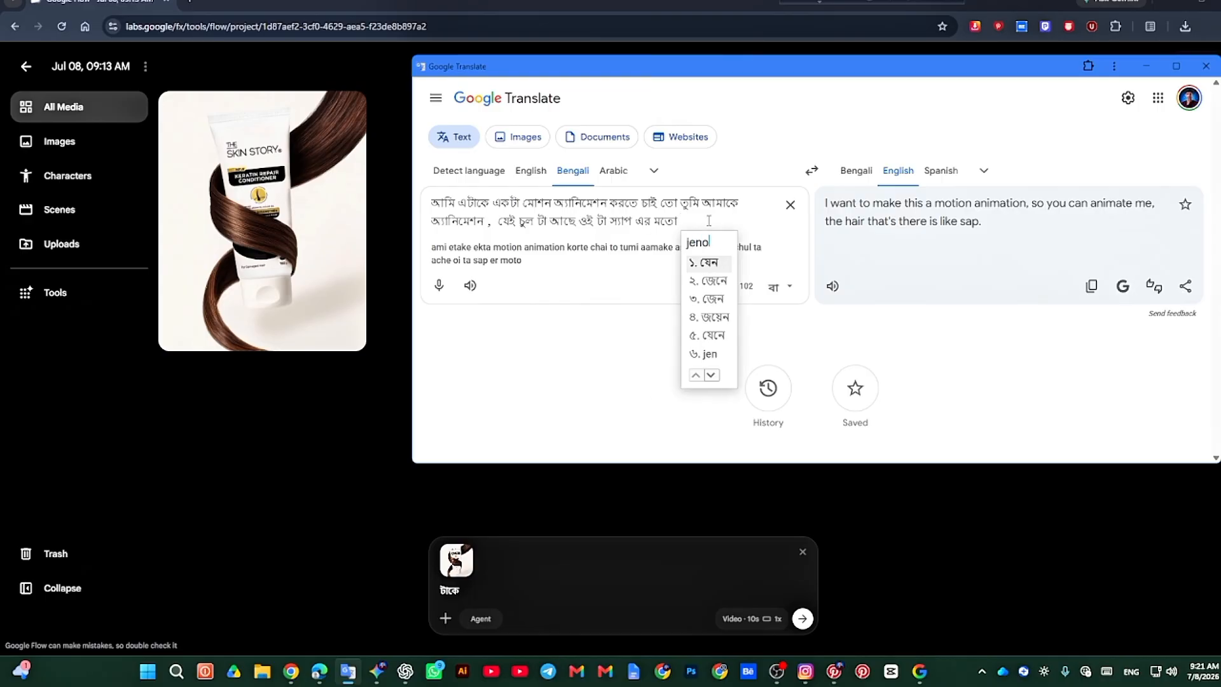
pyautogui.press('BackSpace')
pyautogui.press('BackSpace')
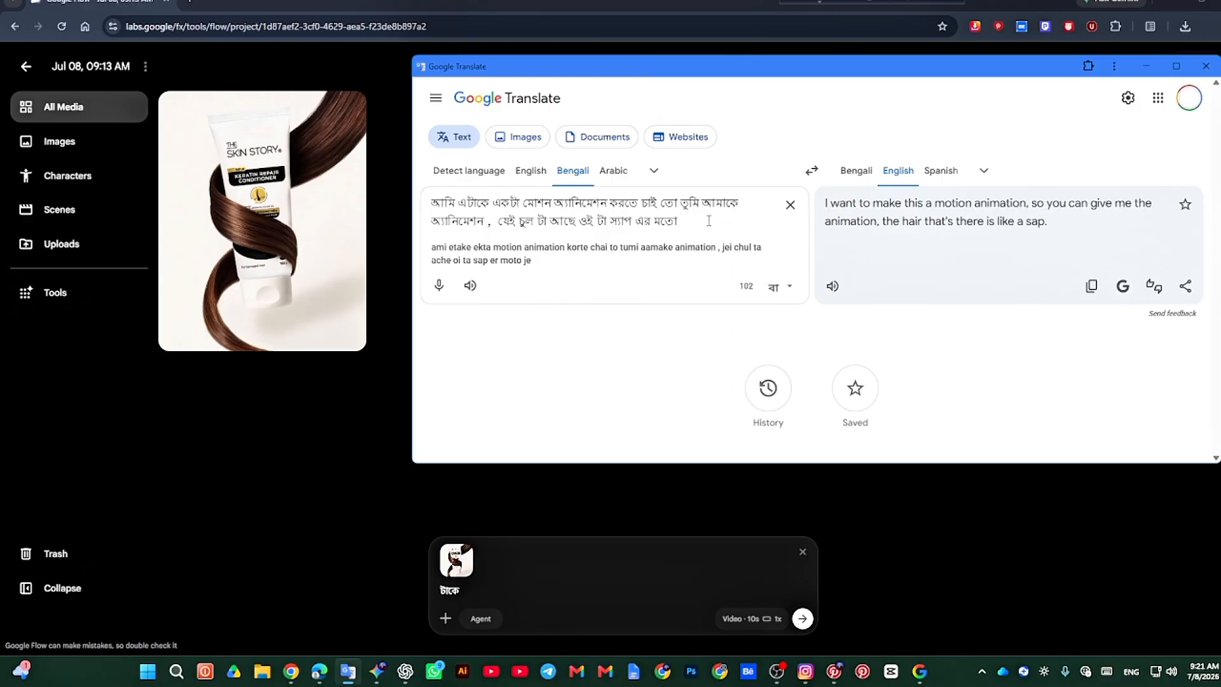
pyautogui.write('jeno')
pyautogui.press('Down')
pyautogui.press('Down')
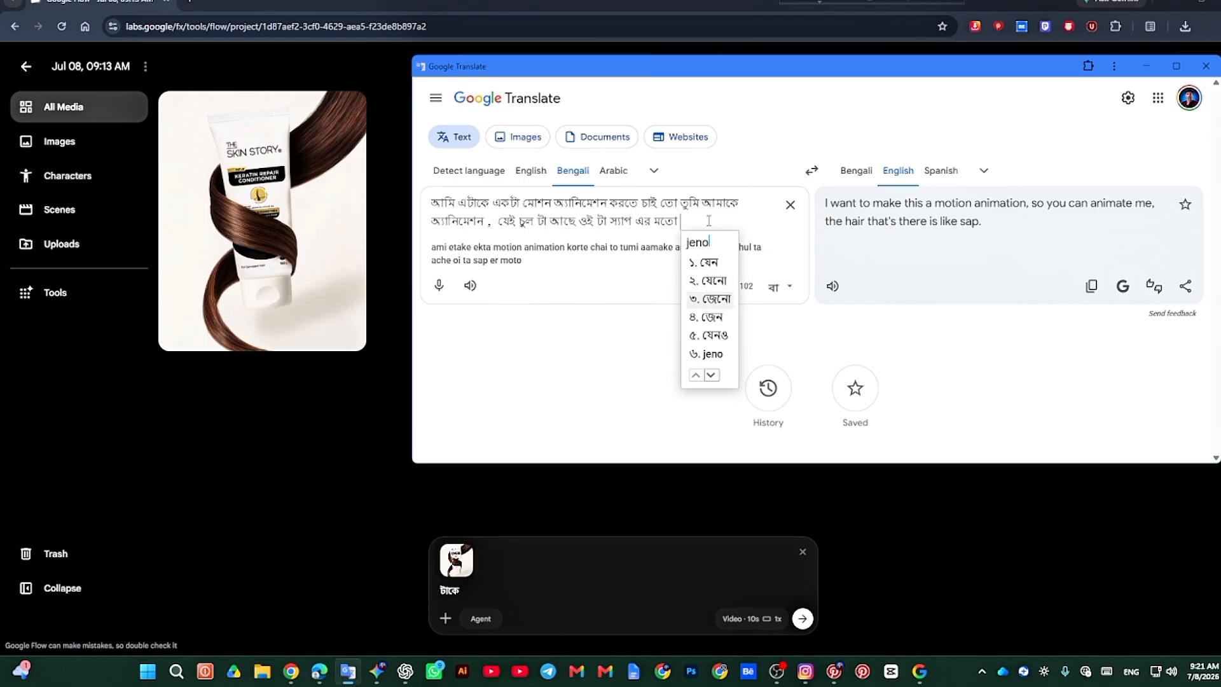
pyautogui.press('space')
pyautogui.write('jacche')
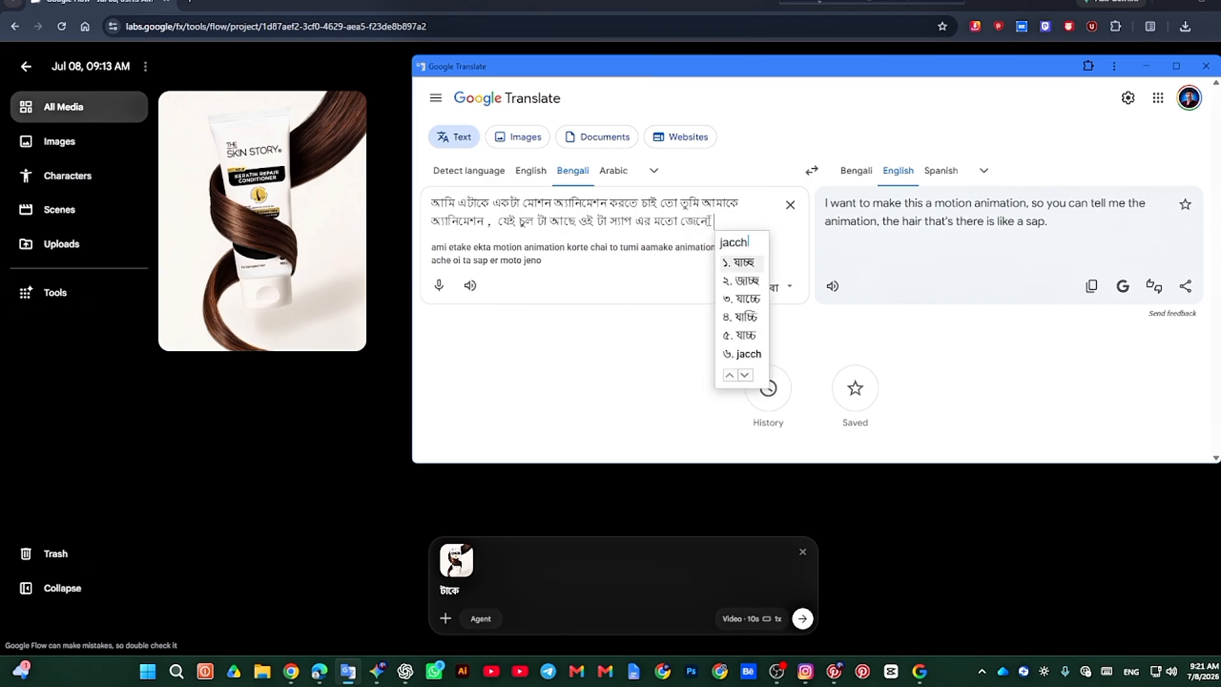
pyautogui.press('space')
# Step: Extend the Bengali source text with the phrase "এমন দেখা যাবে"
pyautogui.write('emon')
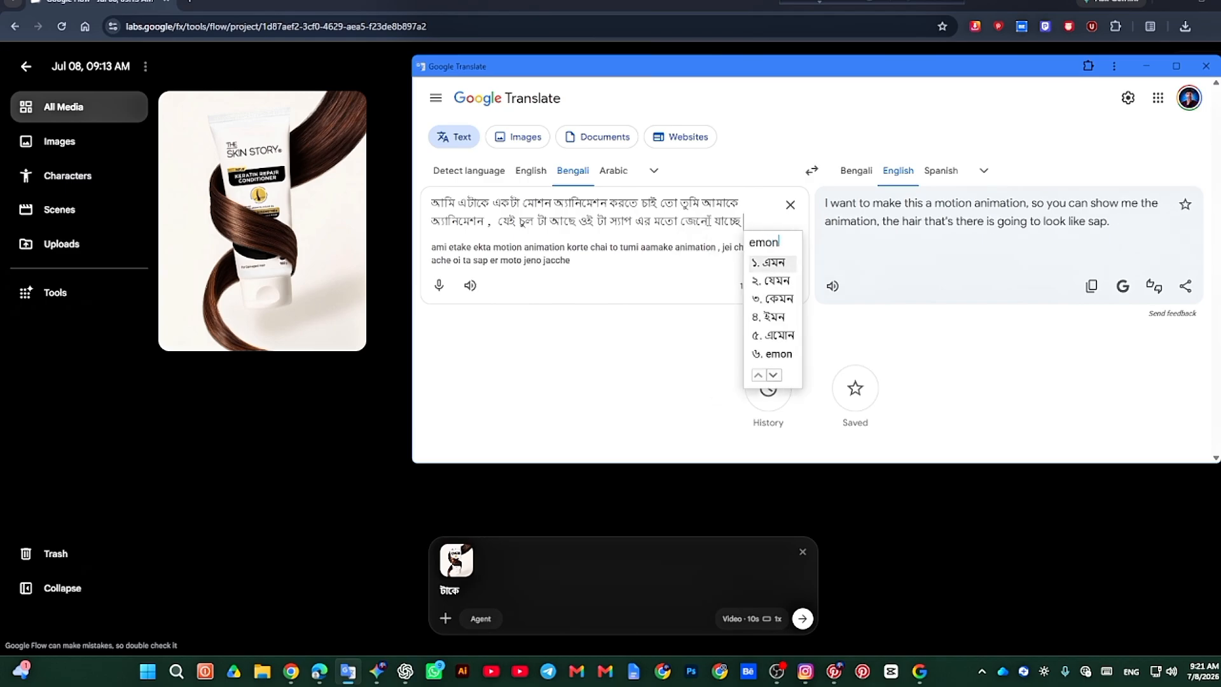
pyautogui.press('space')
pyautogui.write('dekha')
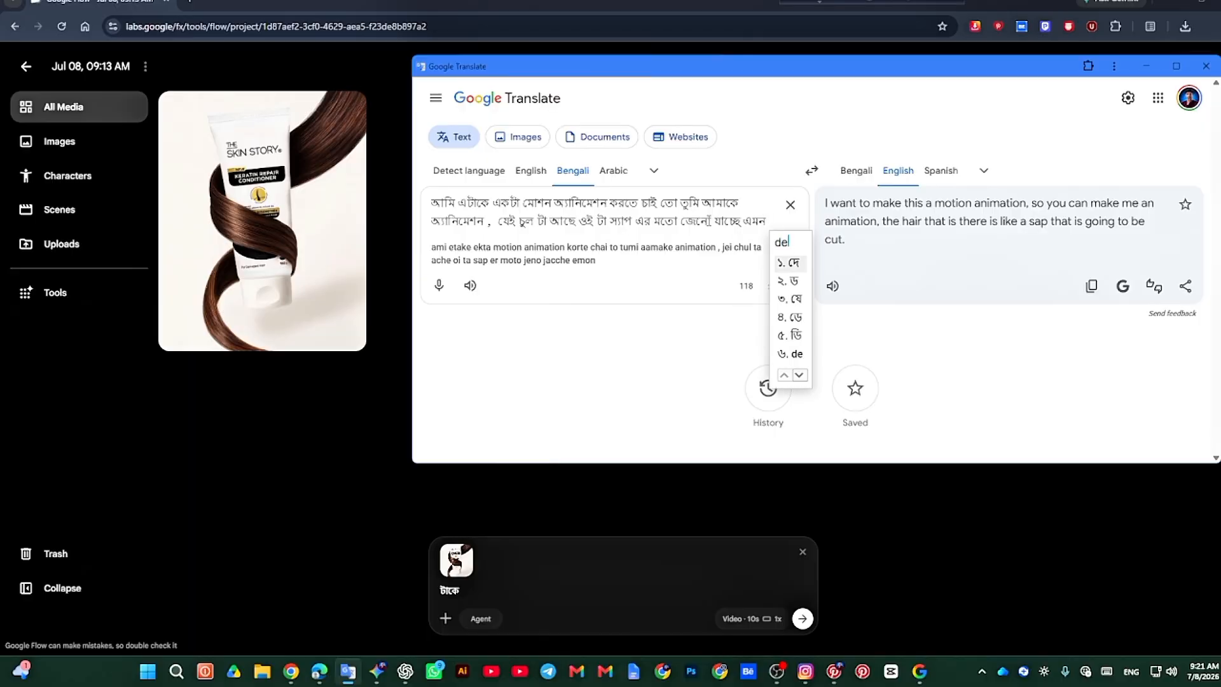
pyautogui.press('space')
pyautogui.write('jabe')
pyautogui.press('space')
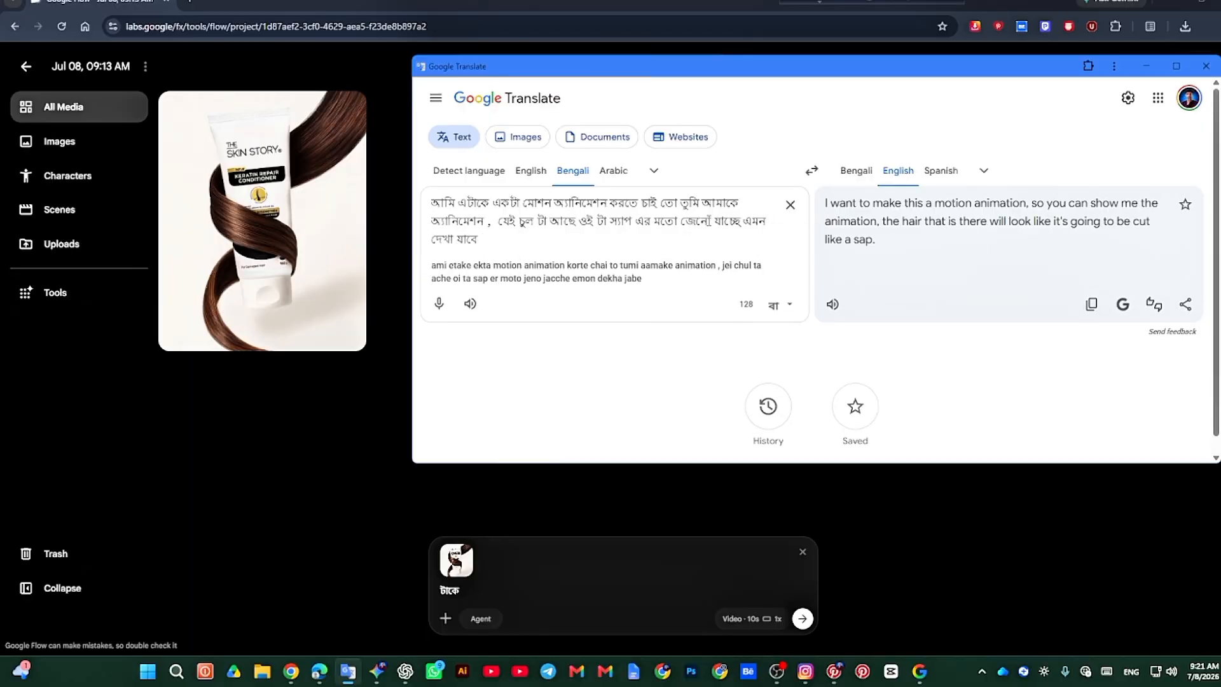
# Step: Add "এই চুল টা" about the hair to the Bengali source text, followed by a comma
pyautogui.write('ei')
pyautogui.press('space')
pyautogui.write('chul')
pyautogui.press('space')
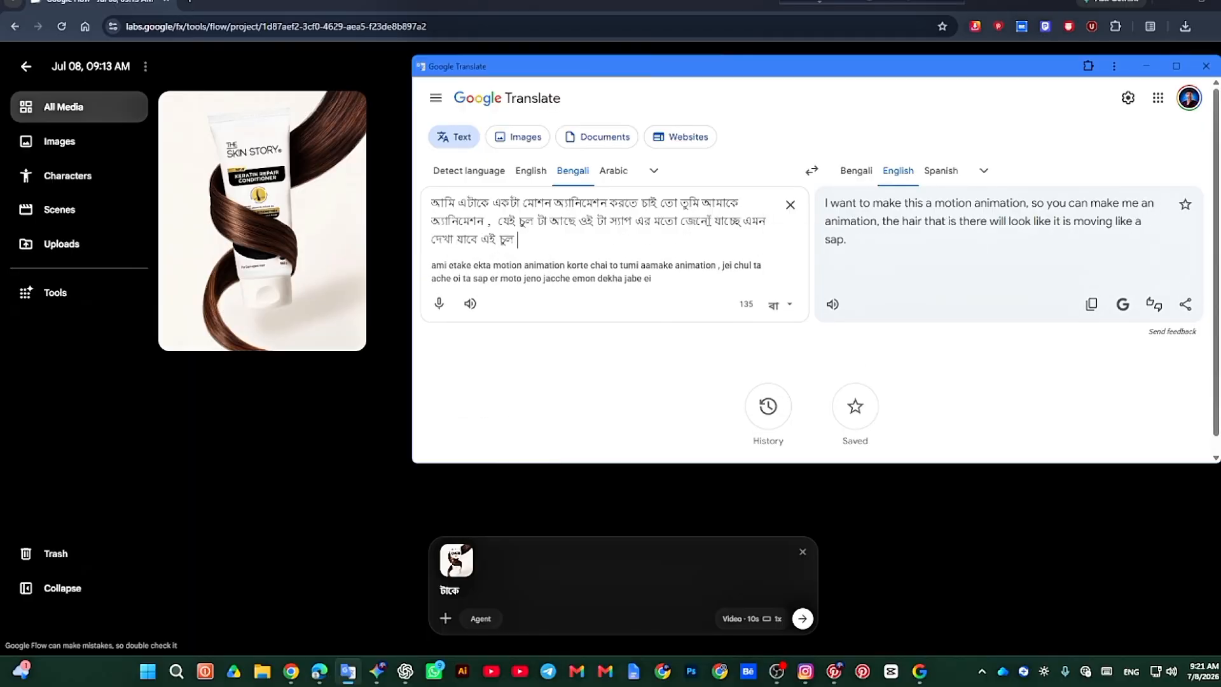
pyautogui.write('ta')
pyautogui.press('space')
pyautogui.press('BackSpace')
pyautogui.press('BackSpace')
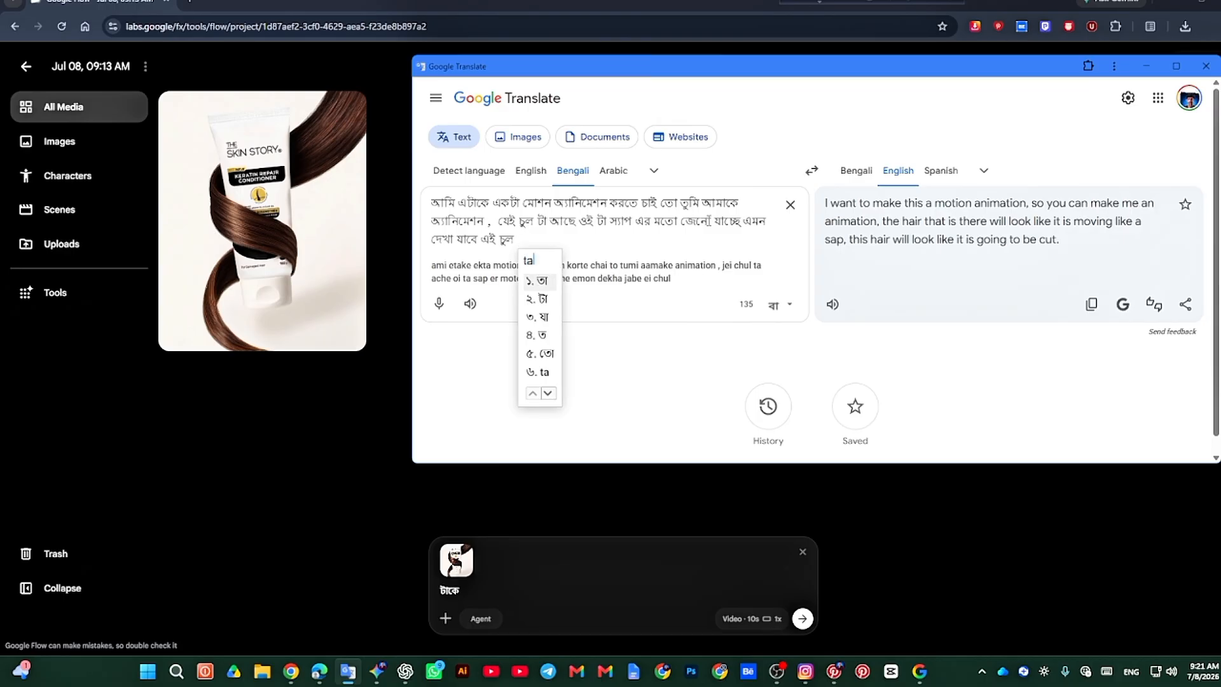
pyautogui.press('space')
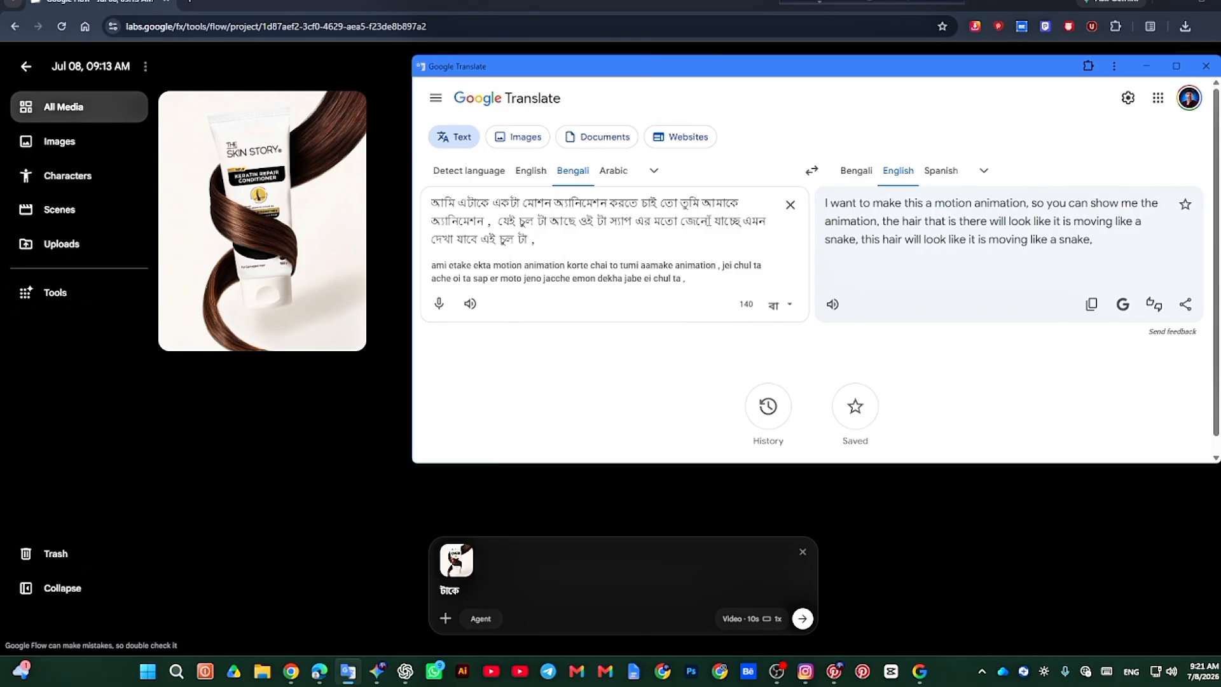
# Step: Start the product clause in the Bengali source text with "আর যেই প্রোডাক্ট টা"
pyautogui.write('ar jei pr')
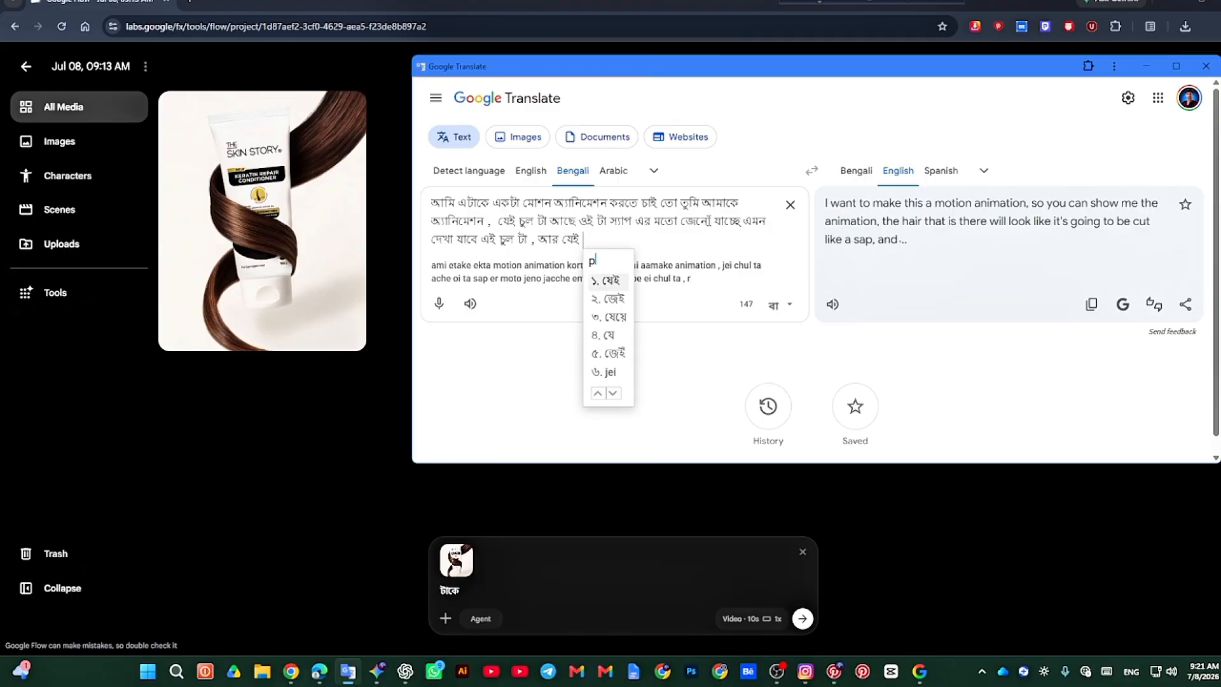
pyautogui.write('oduct t')
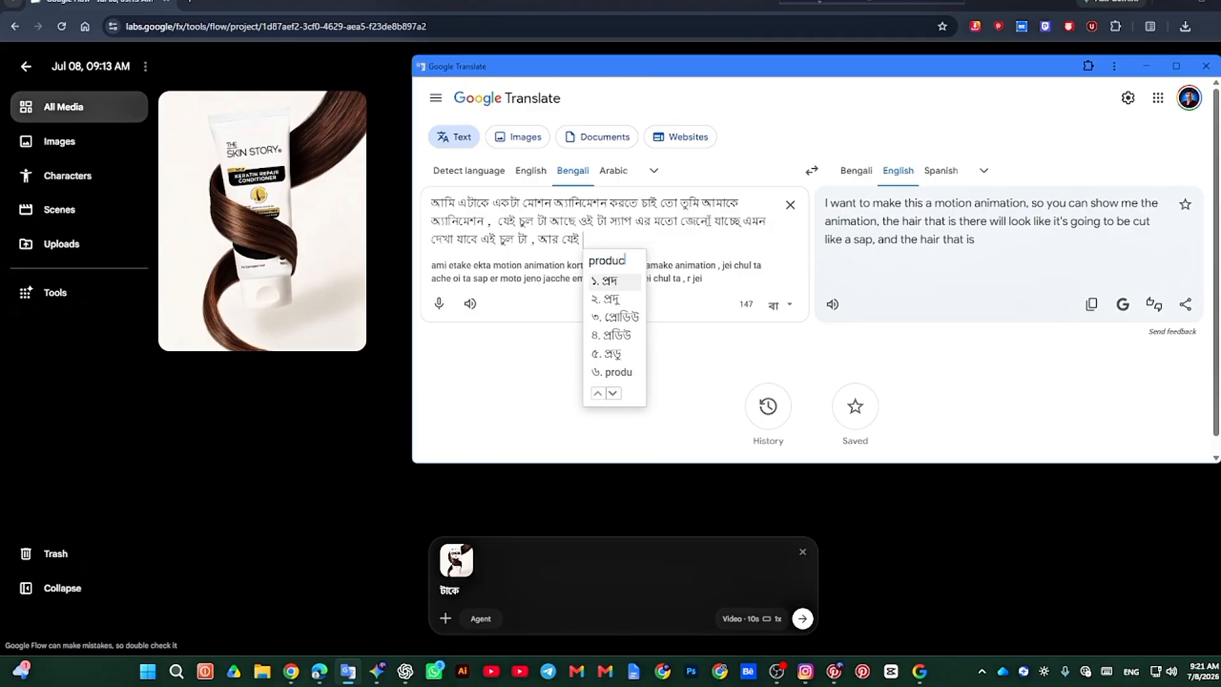
pyautogui.write(' a')
pyautogui.press('BackSpace')
pyautogui.press('BackSpace')
pyautogui.press('BackSpace')
pyautogui.press('BackSpace')
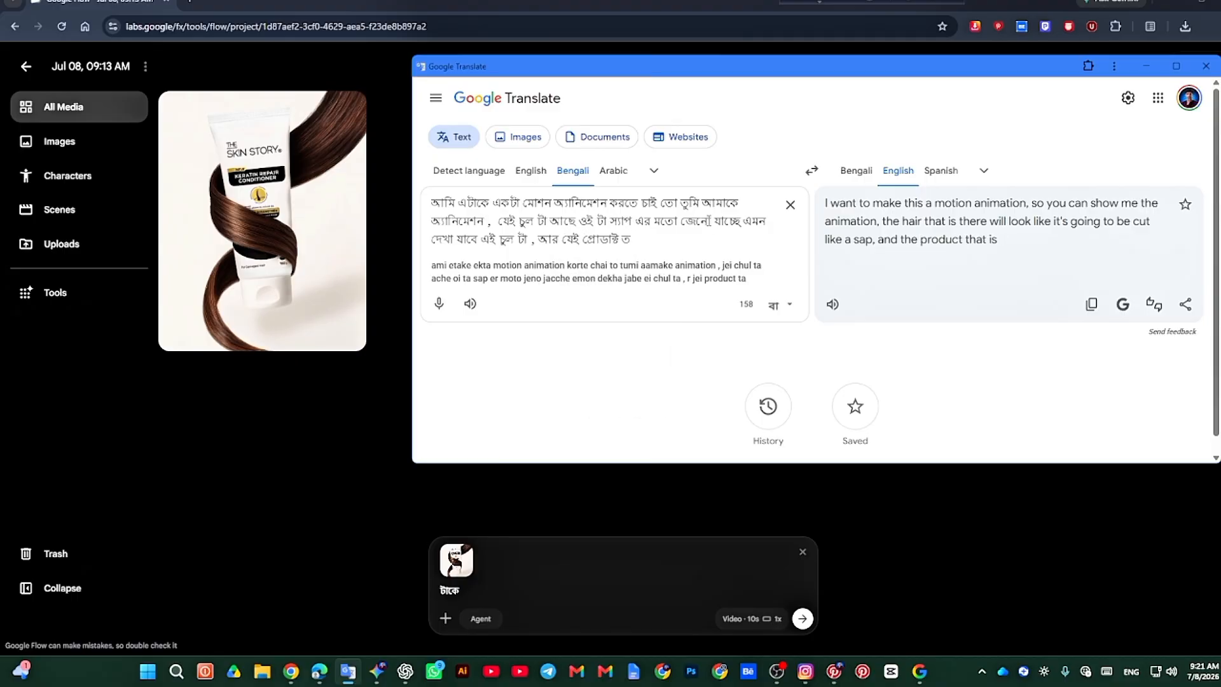
pyautogui.write('ta ache oi ')
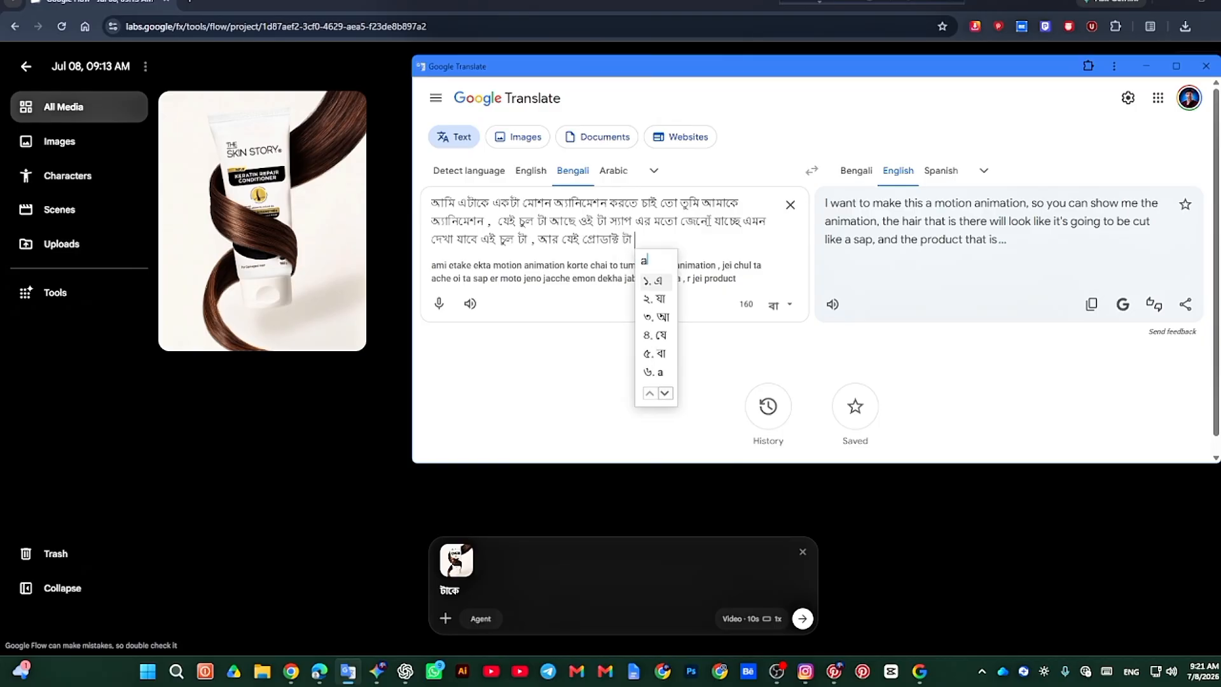
pyautogui.write('ta')
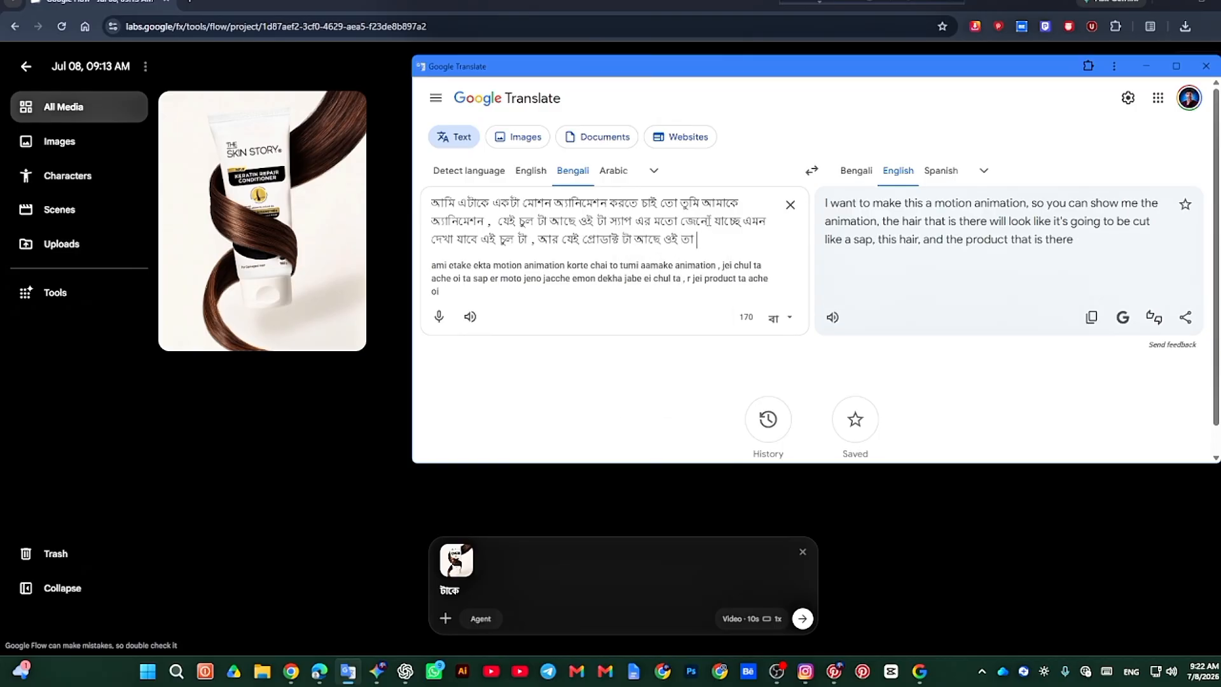
# Step: Continue the product clause in the Bengali source text with "আছে ওই টা"
pyautogui.press('BackSpace')
pyautogui.write('ta')
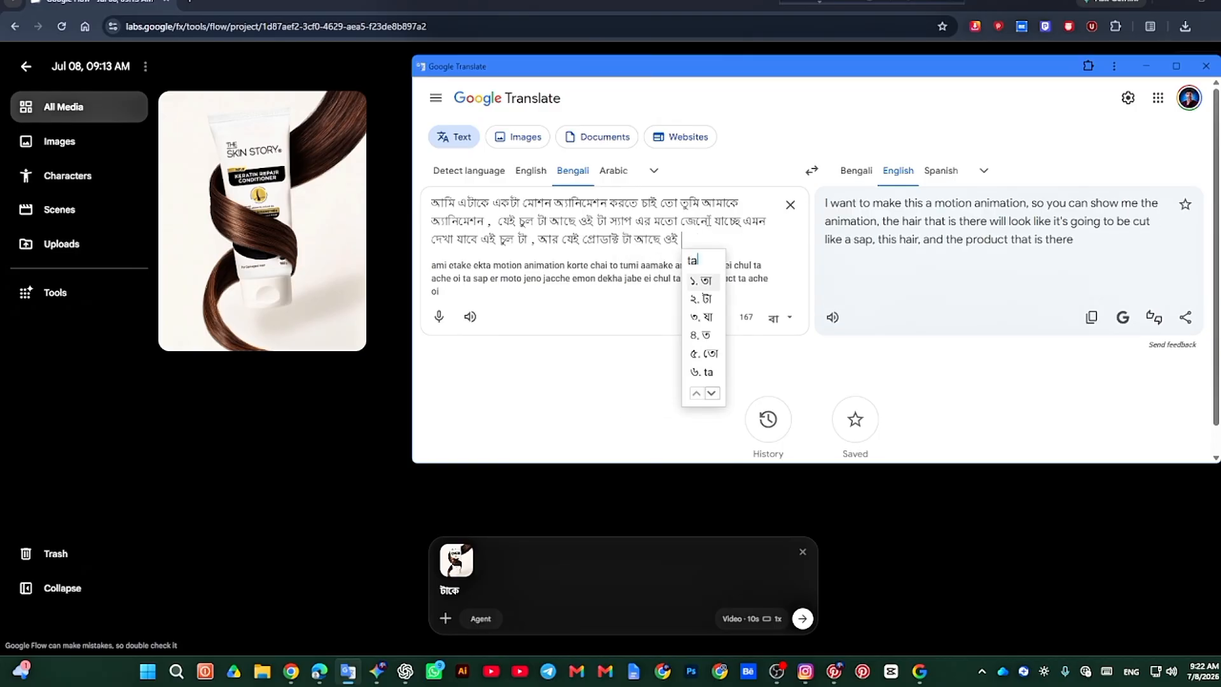
pyautogui.write(' motion ')
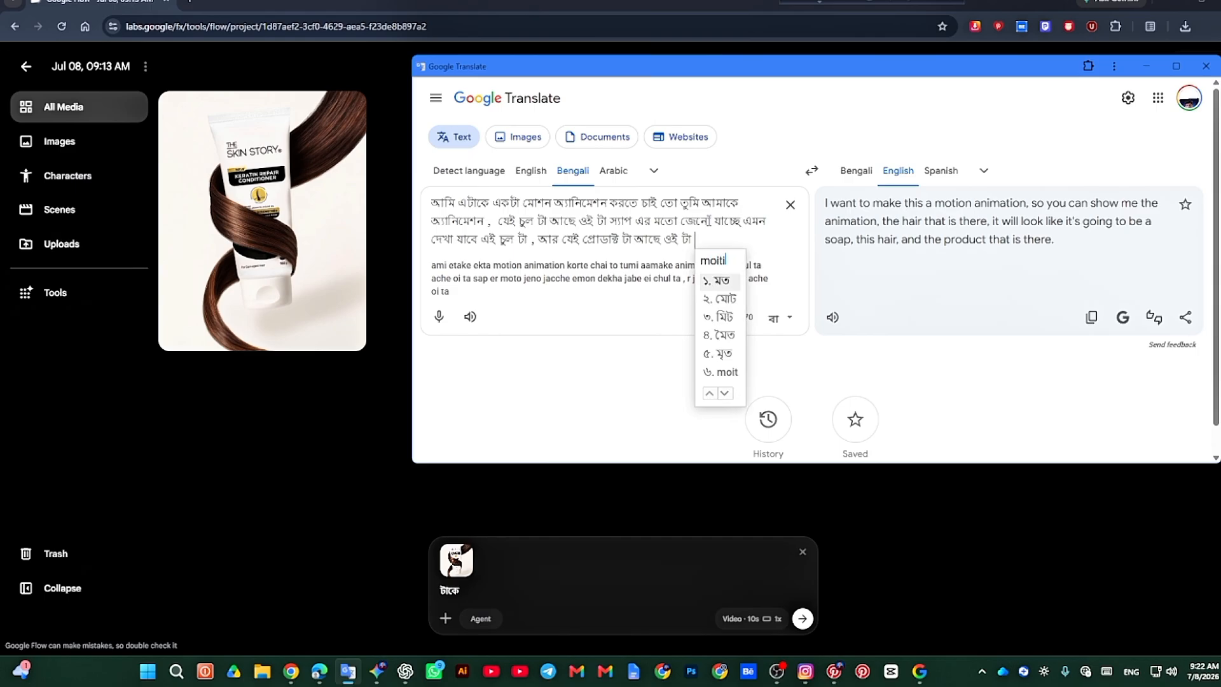
pyautogui.write('hoy ')
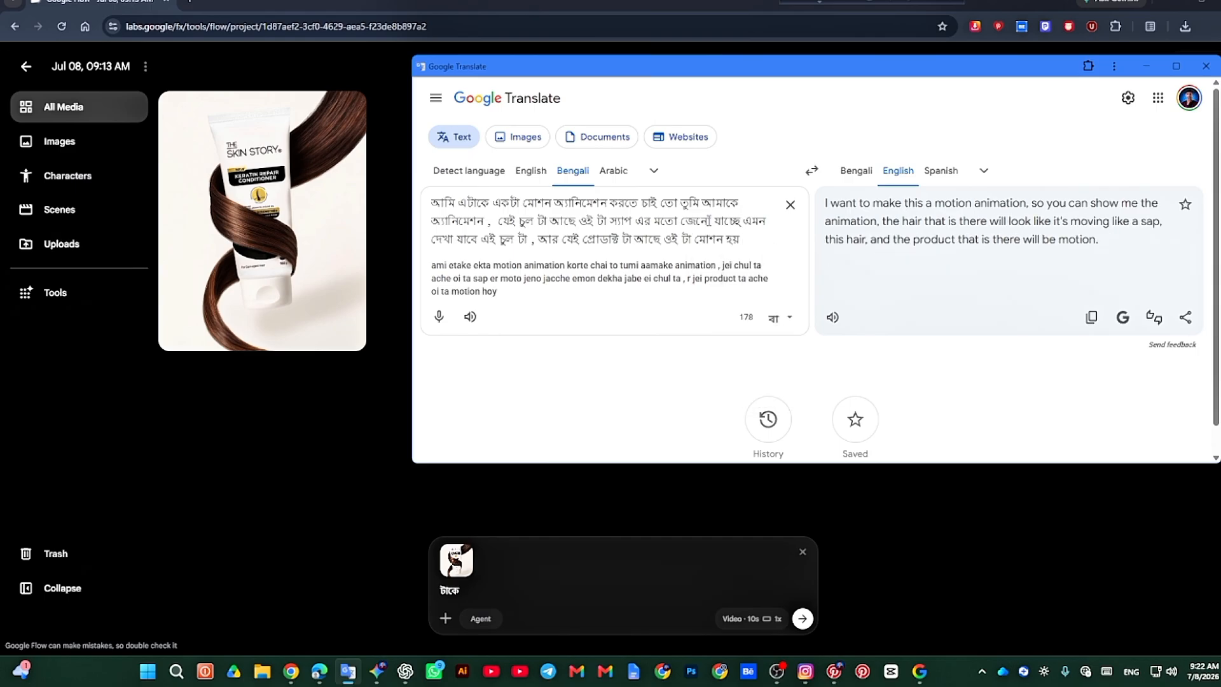
pyautogui.write('ei chul')
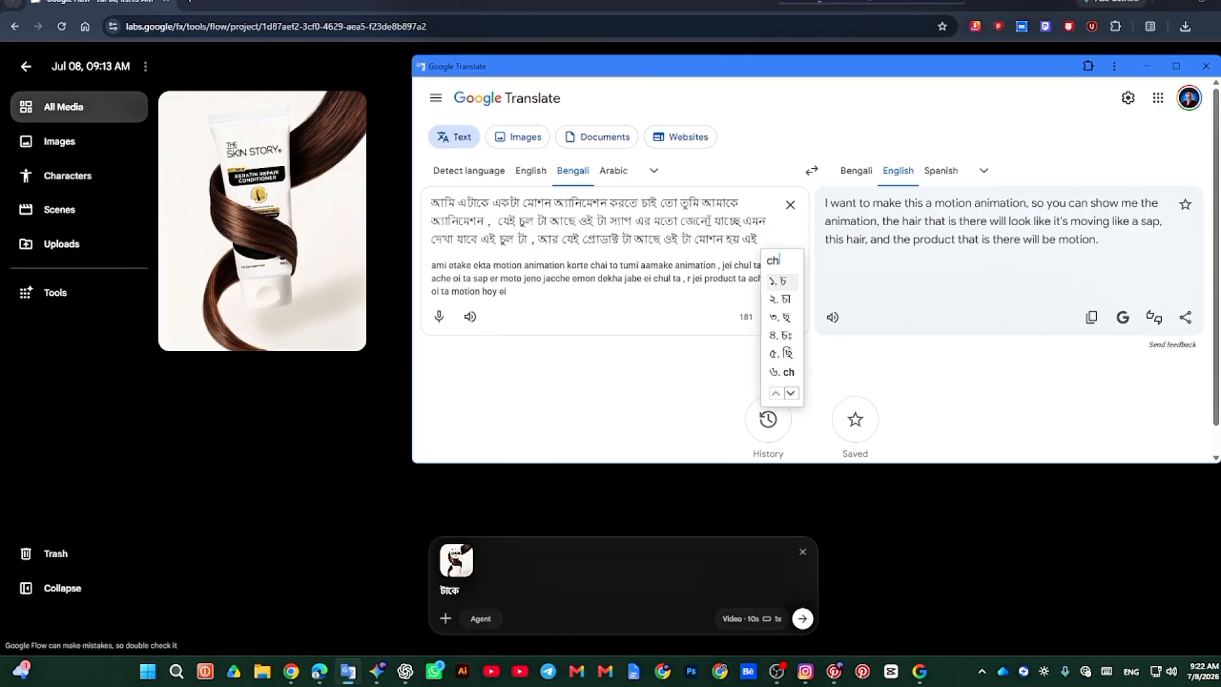
pyautogui.write(' er majhkhane ')
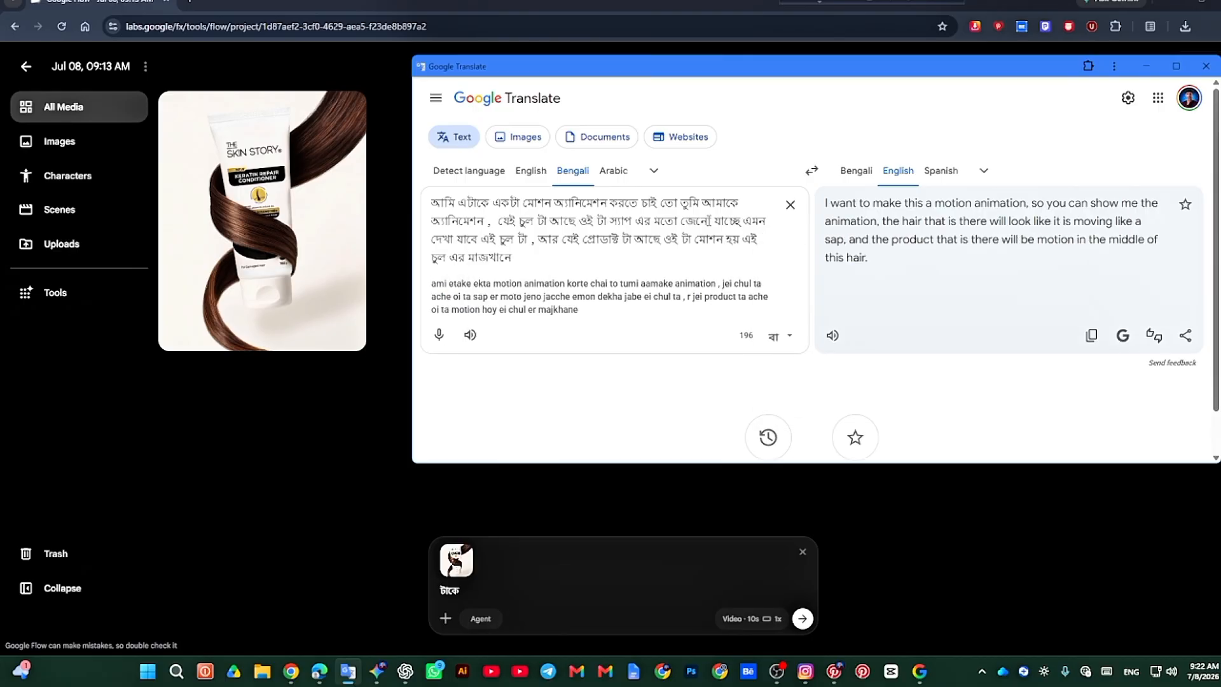
pyautogui.write('gurte')
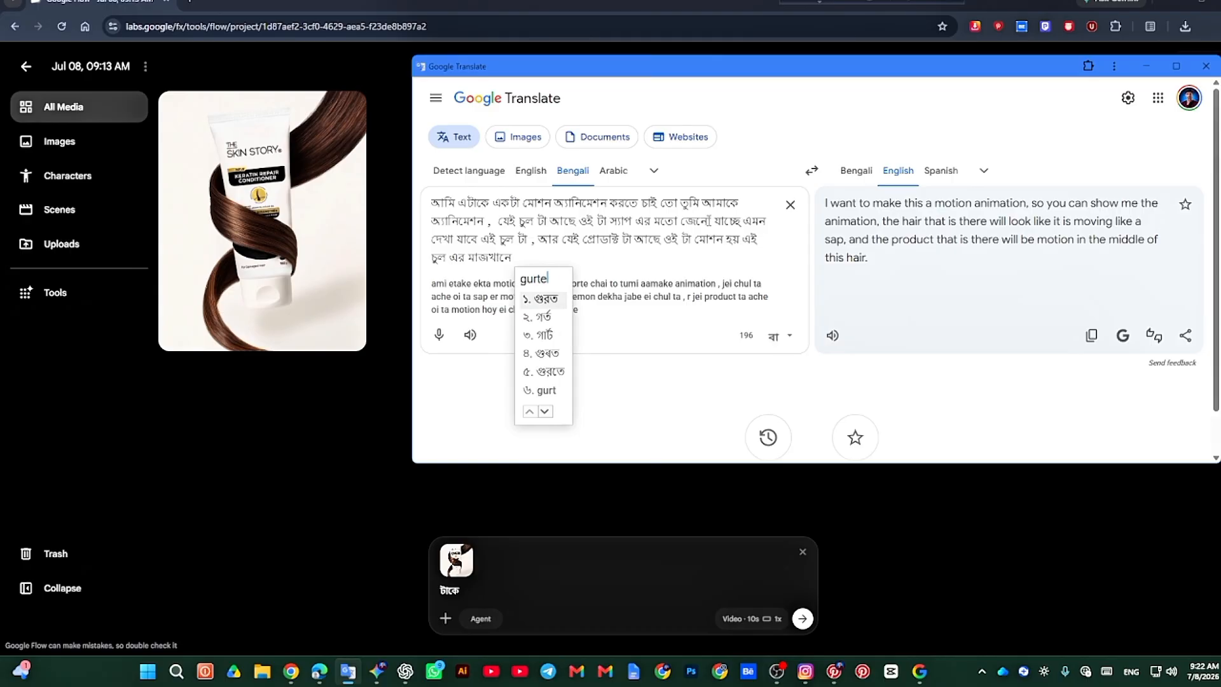
# Step: Complete the Bengali motion clause with "ঘুরতে থাকবে", then add a comma and begin the request with "তো তুমি একদম"
pyautogui.press('BackSpace')
pyautogui.press('BackSpace')
pyautogui.press('BackSpace')
pyautogui.press('BackSpace')
pyautogui.press('BackSpace')
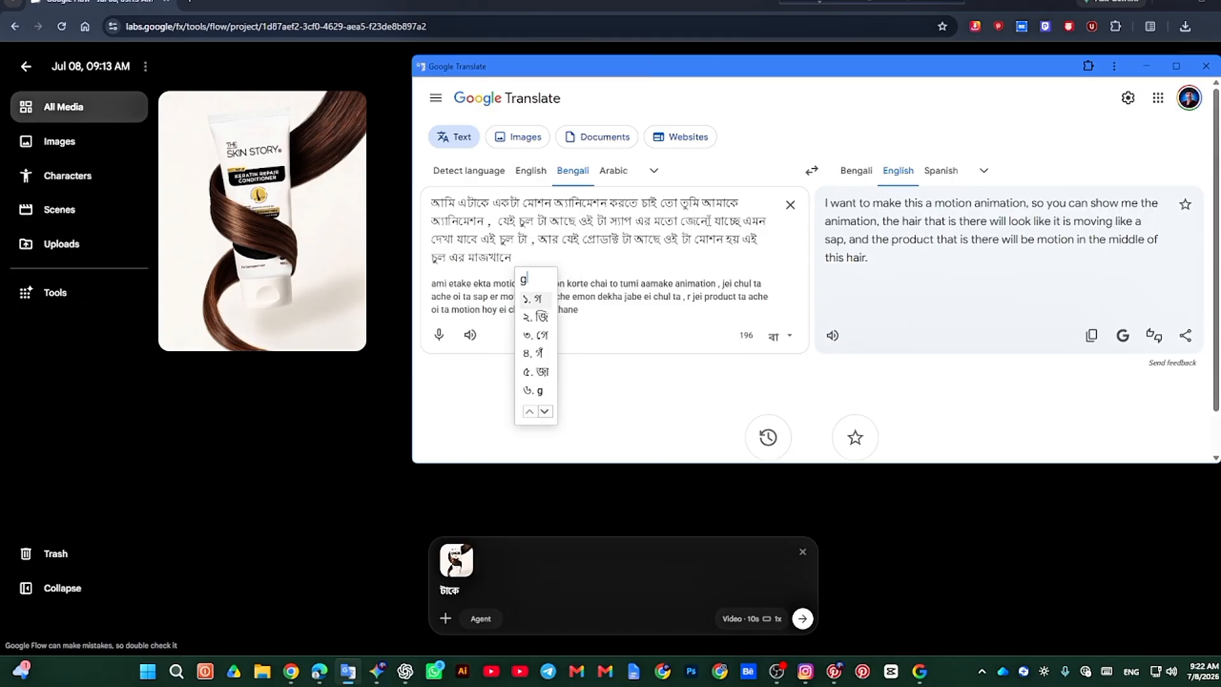
pyautogui.write('ghurte thak')
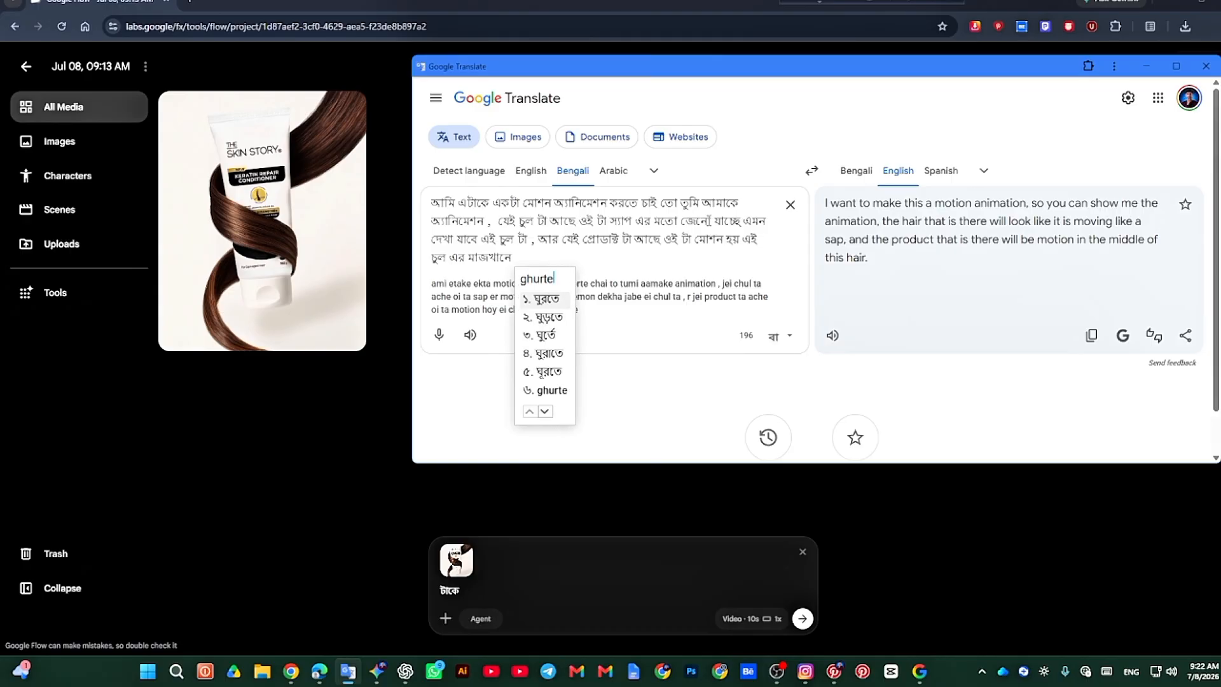
pyautogui.write('be ')
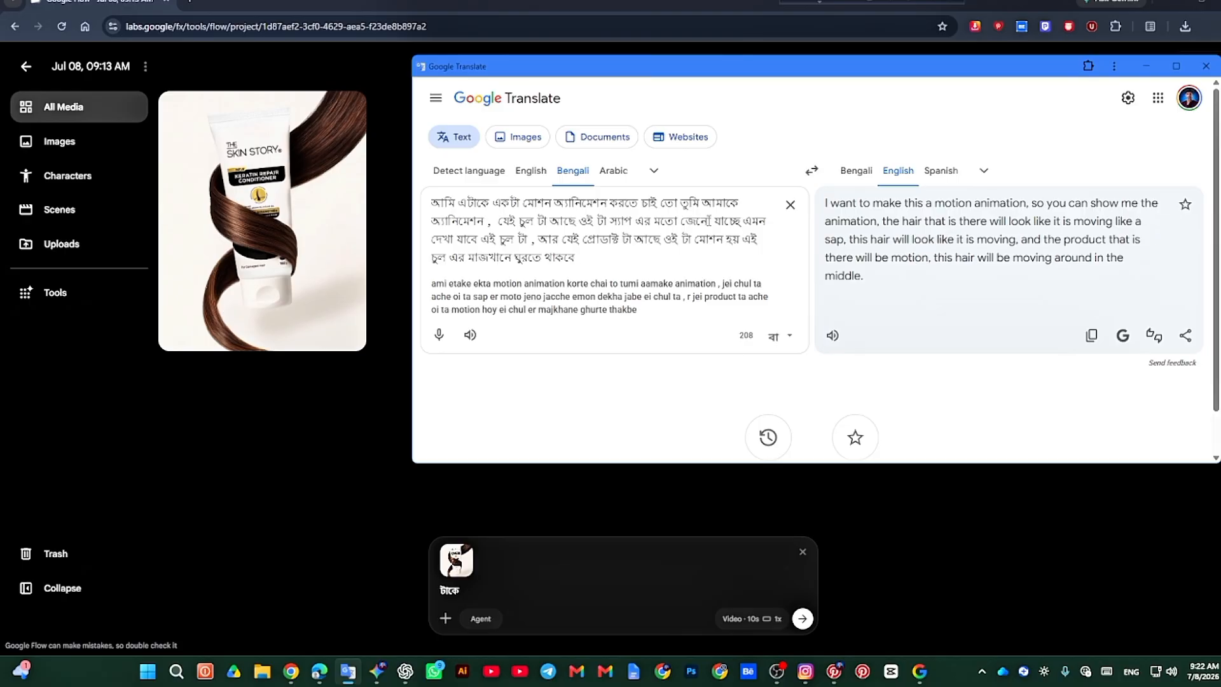
pyautogui.write(', to tumi ekdom b')
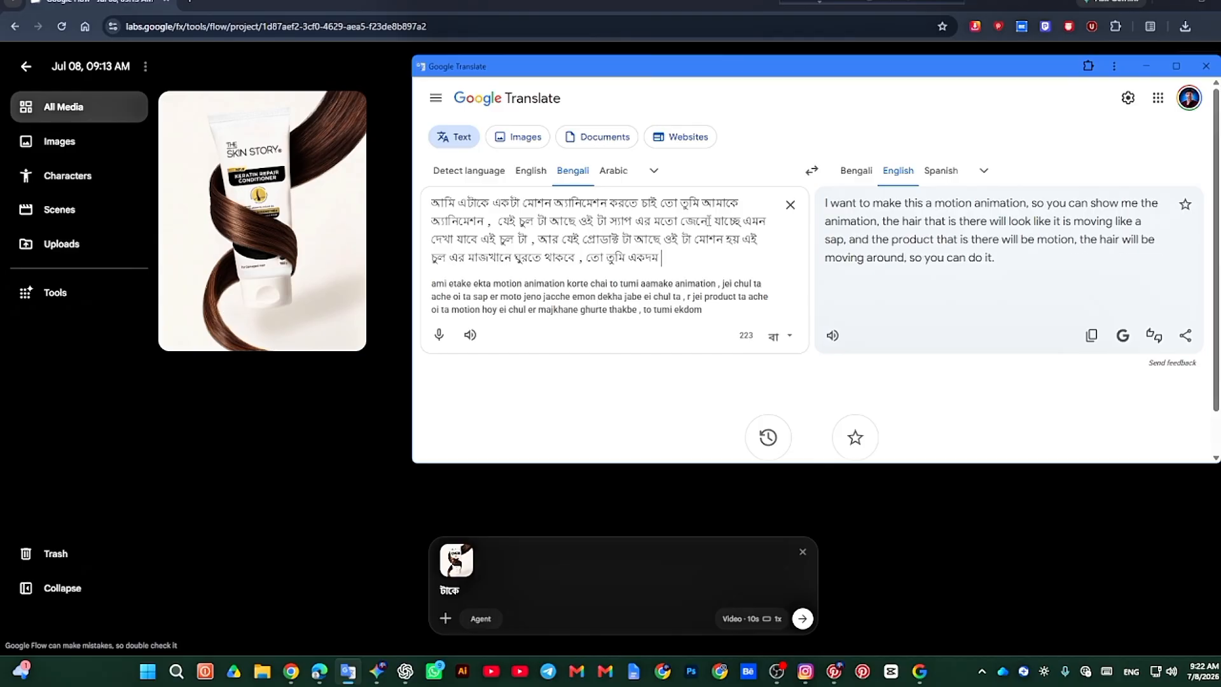
pyautogui.write('astob')
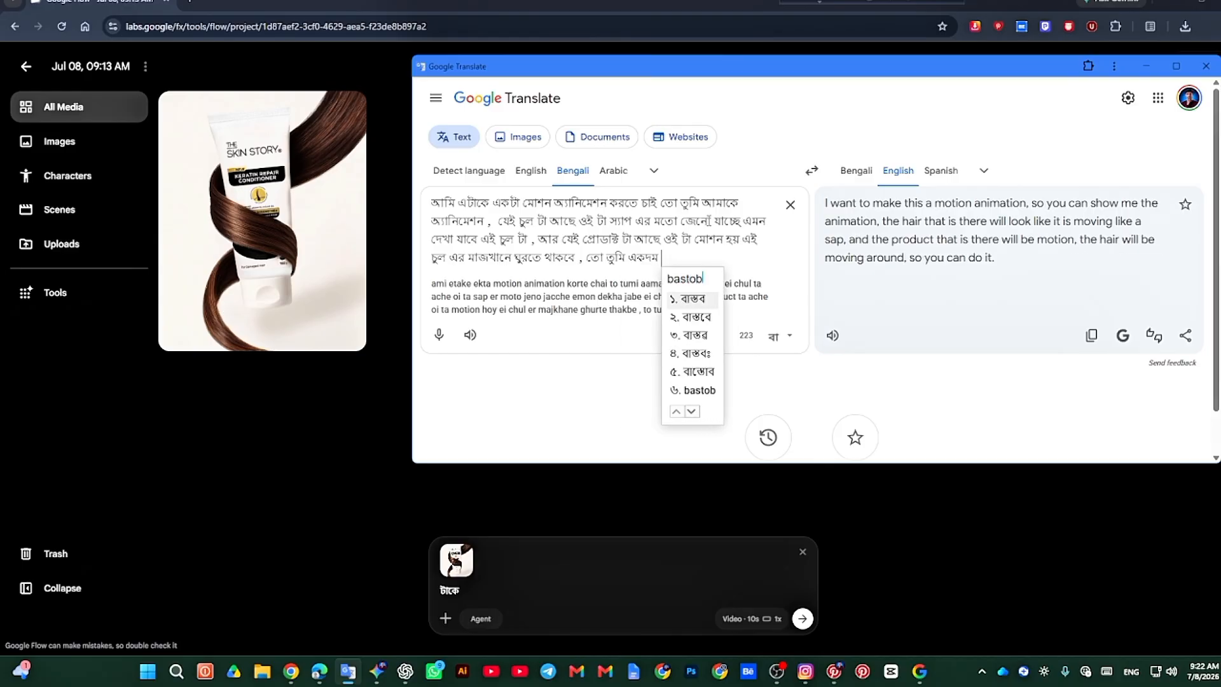
pyautogui.write('e')
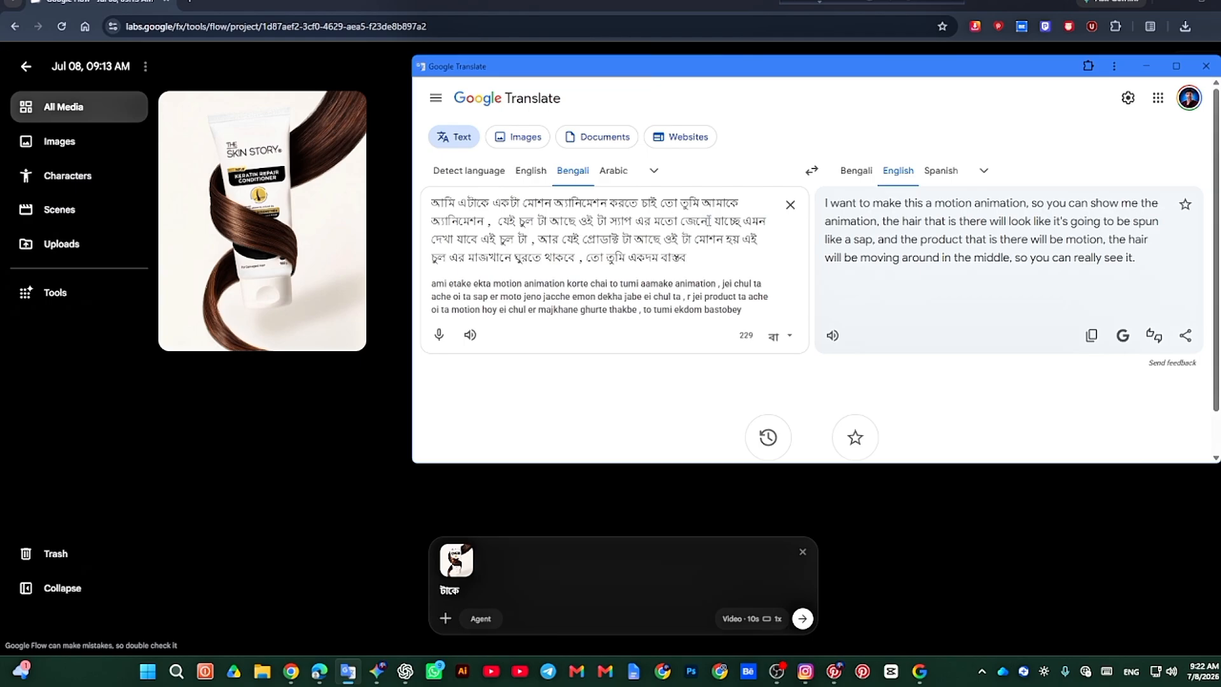
pyautogui.press('BackSpace')
pyautogui.press('BackSpace')
pyautogui.press('BackSpace')
pyautogui.press('BackSpace')
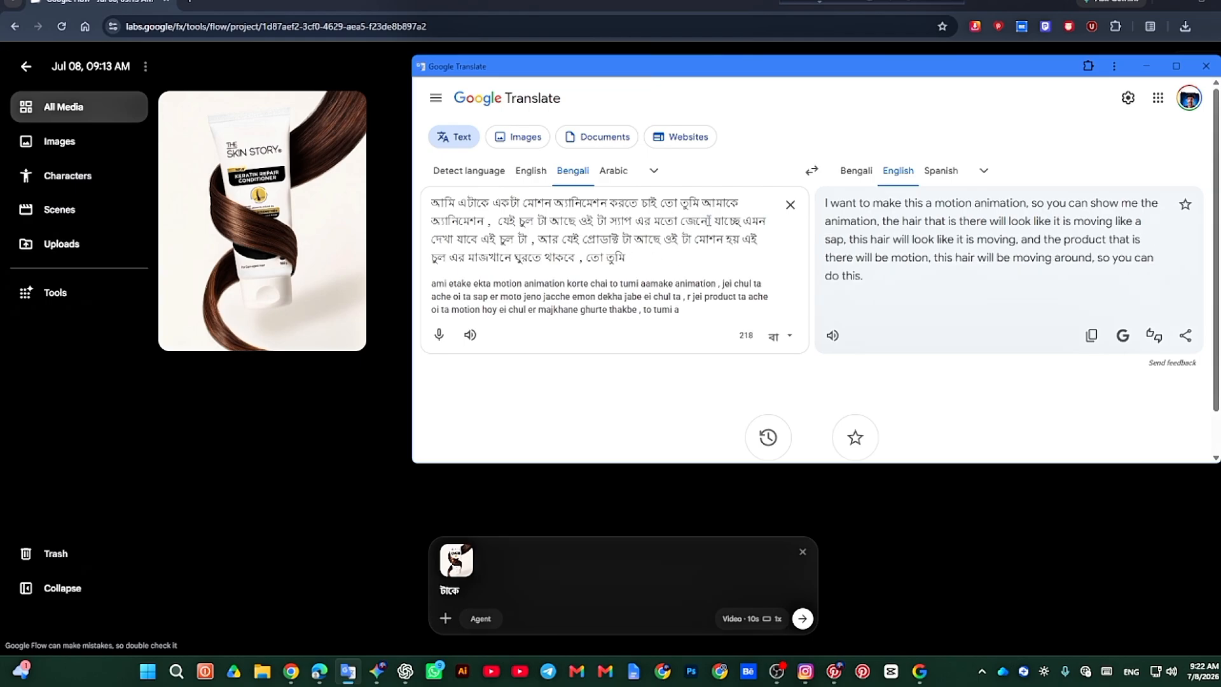
pyautogui.write('kdom ')
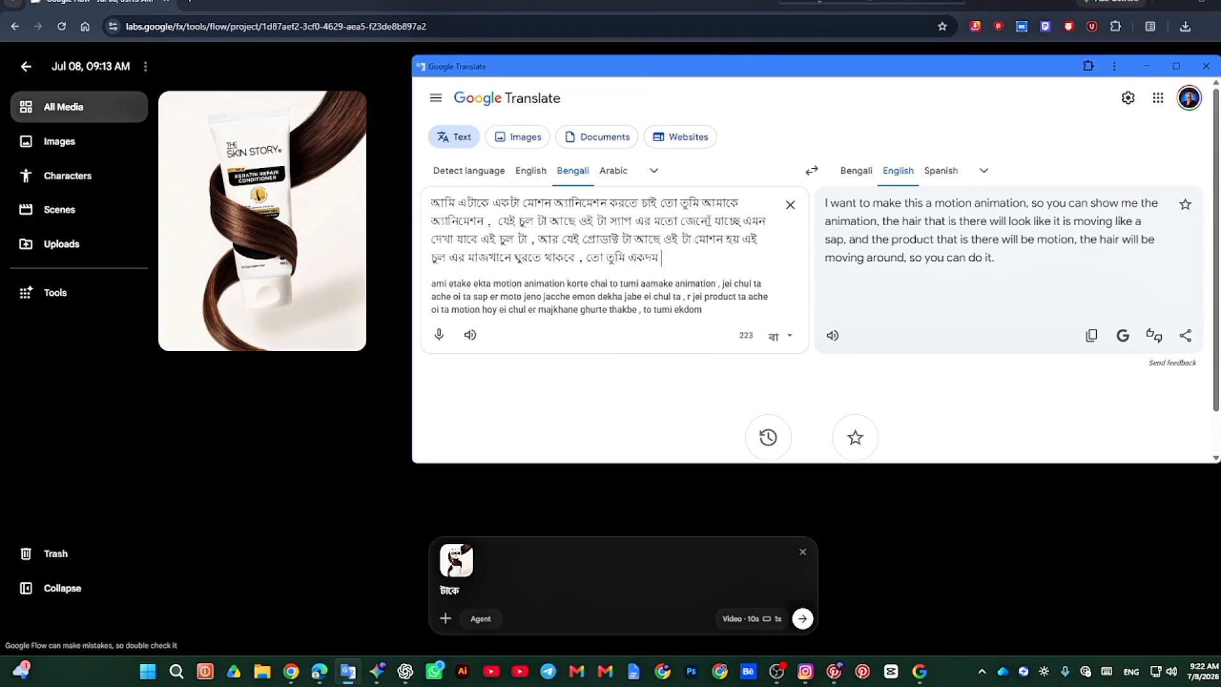
pyautogui.write('sundor kore b')
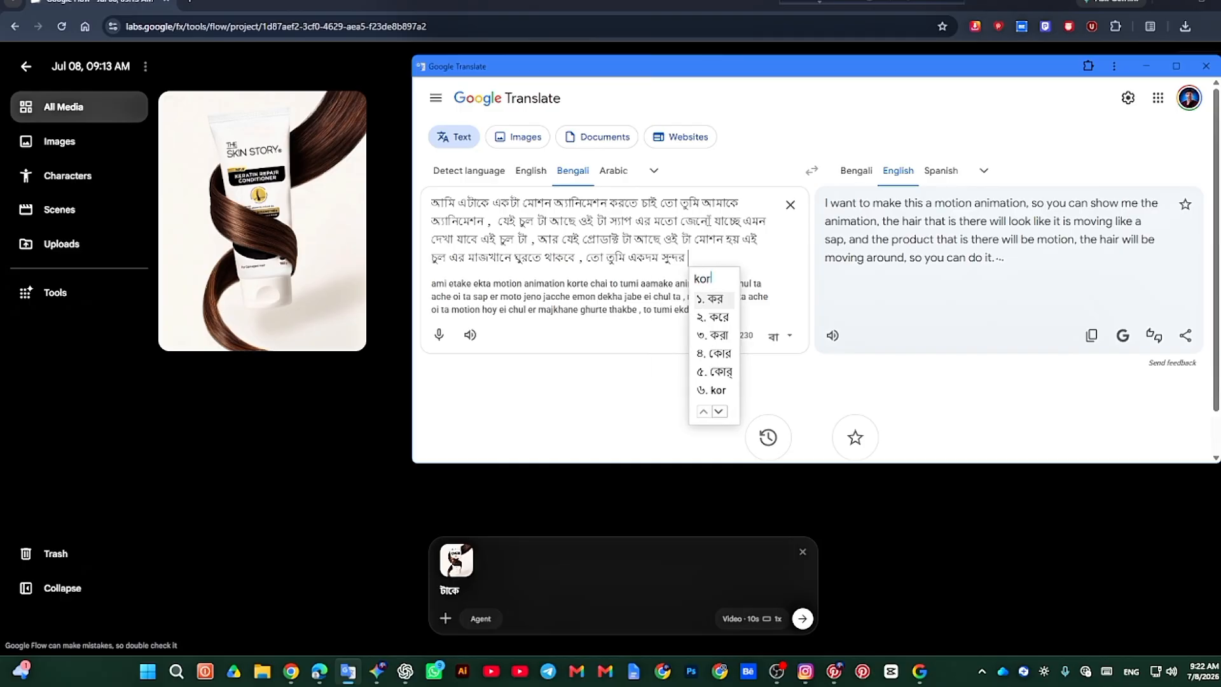
pyautogui.write('aniye deyo ')
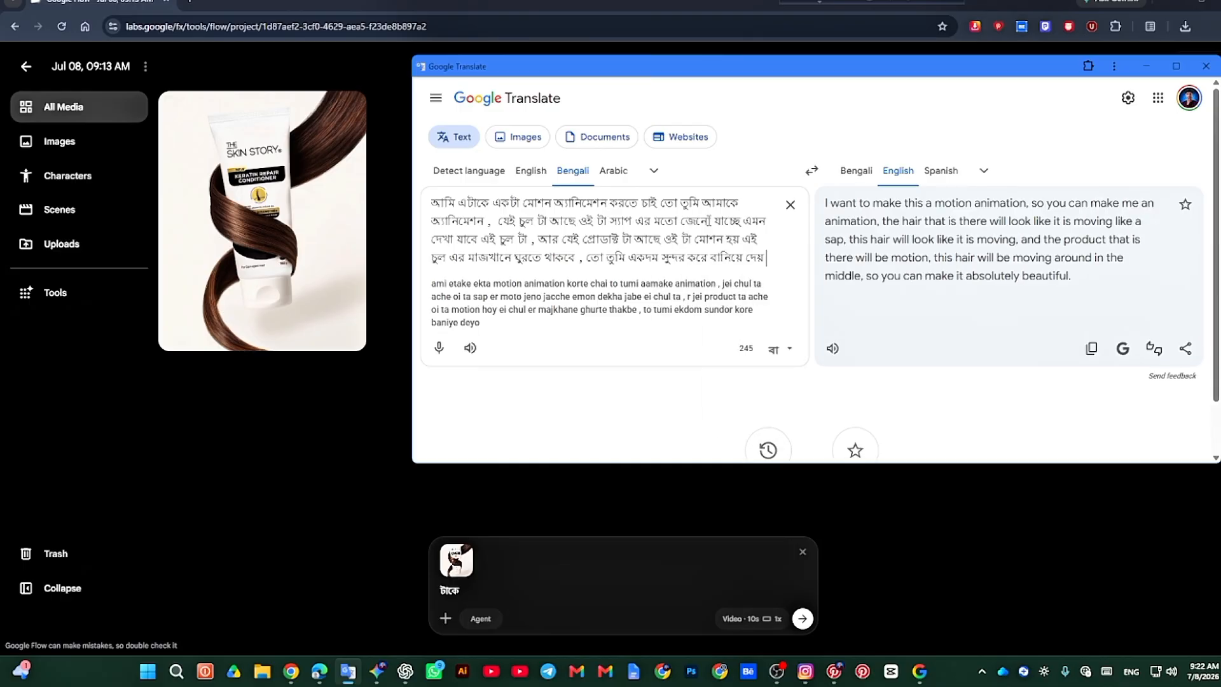
pyautogui.write('ar ei image')
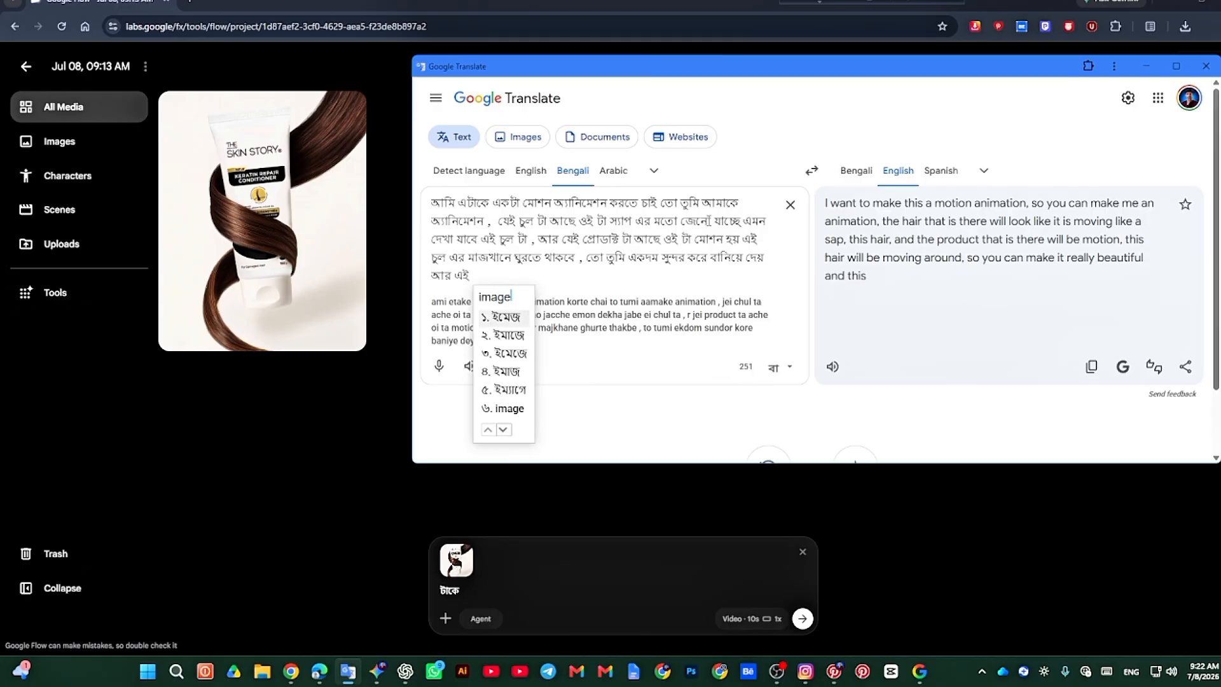
pyautogui.write(' er kich')
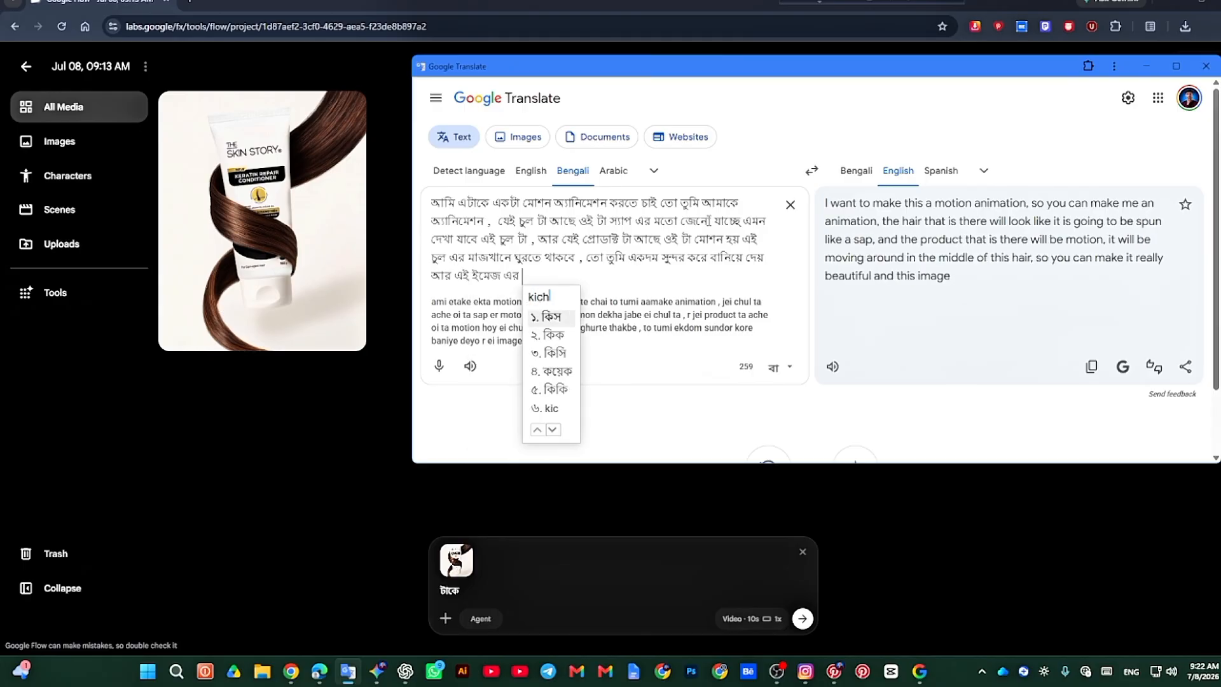
pyautogui.write('u jeno p')
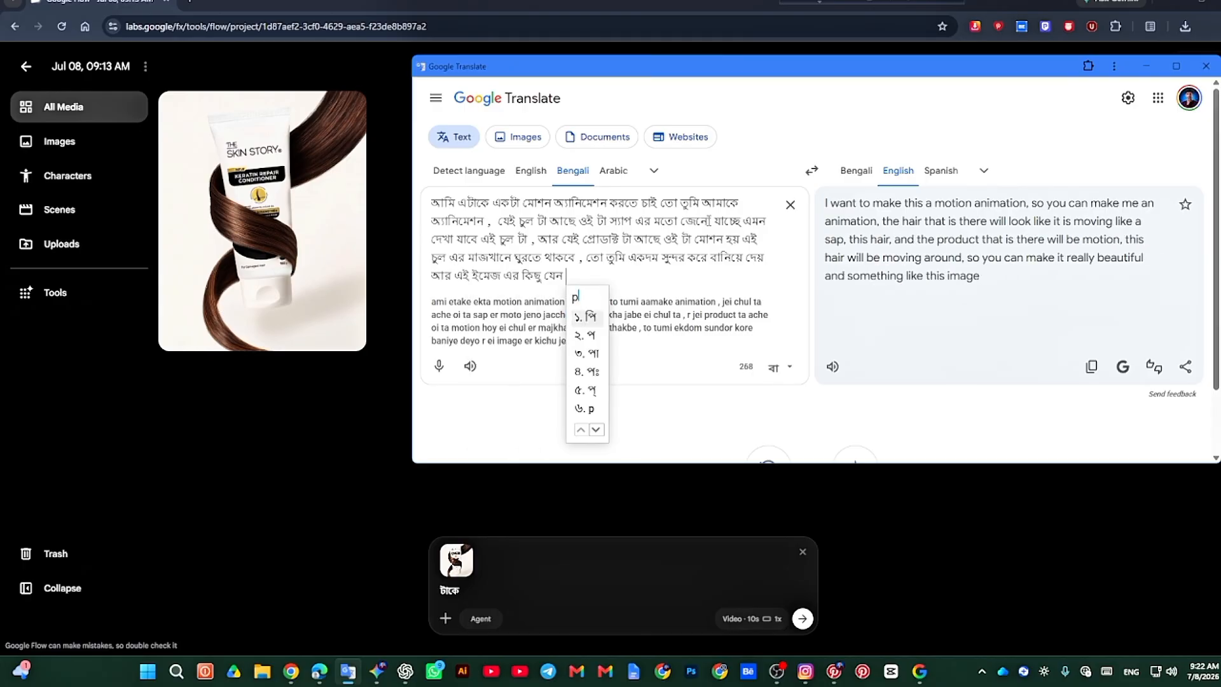
pyautogui.write('or')
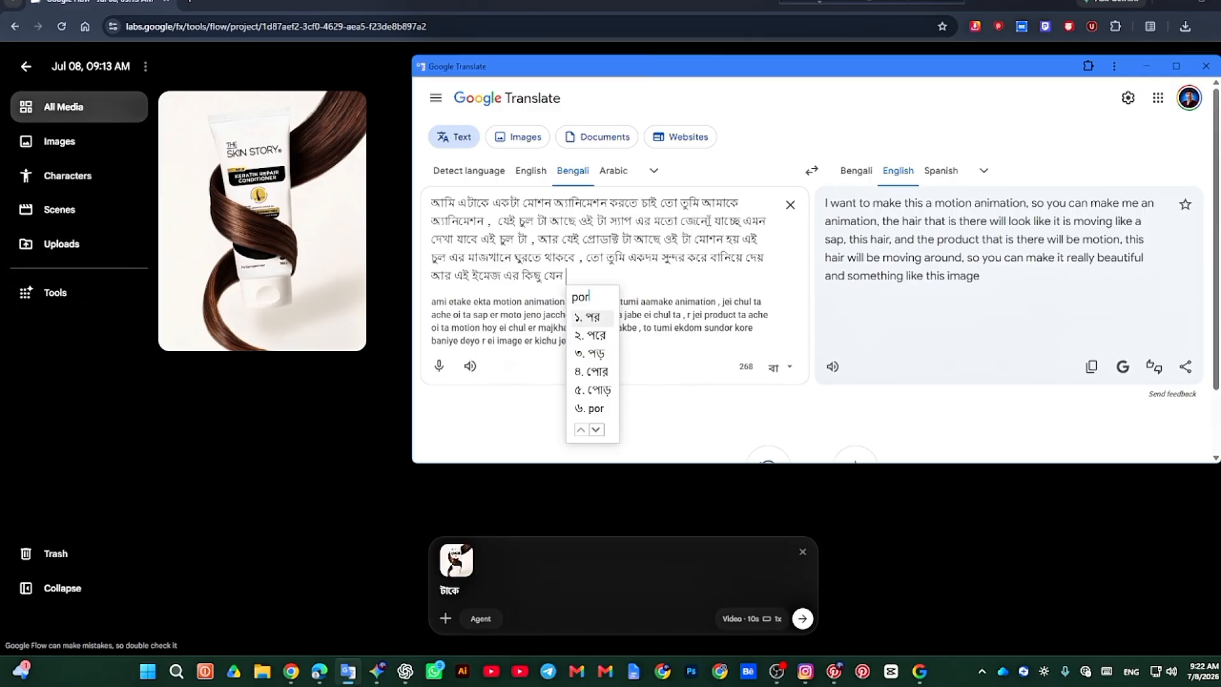
pyautogui.write('iborton na ho')
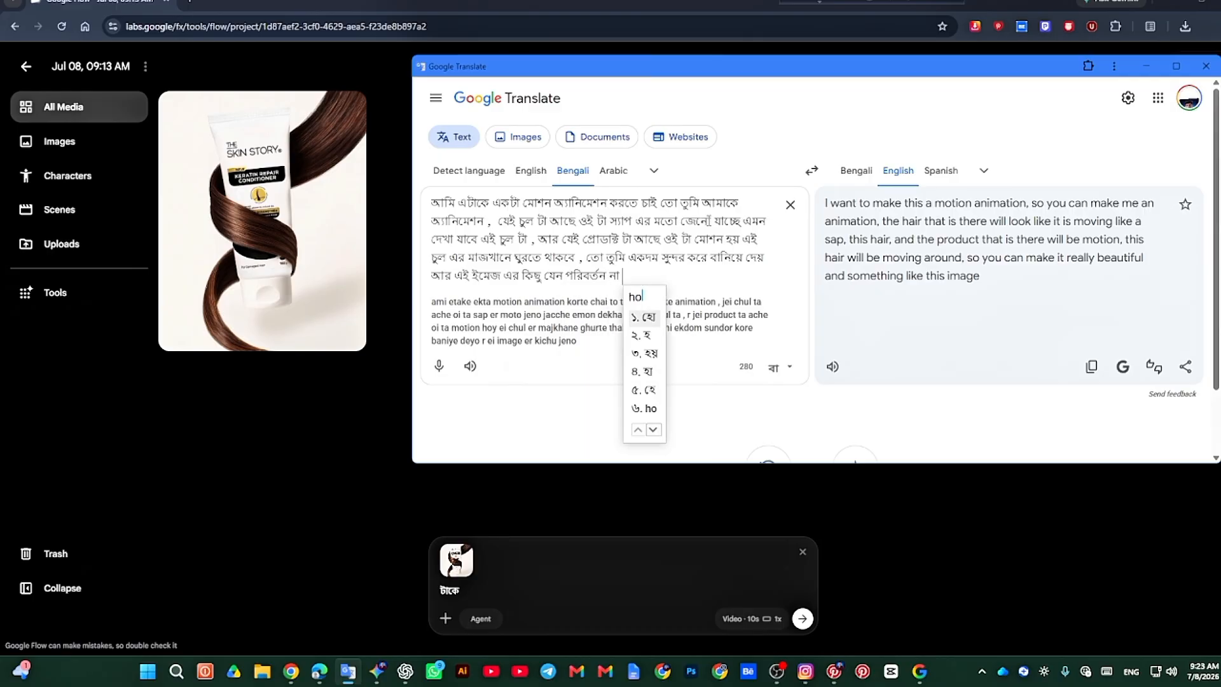
pyautogui.write('y')
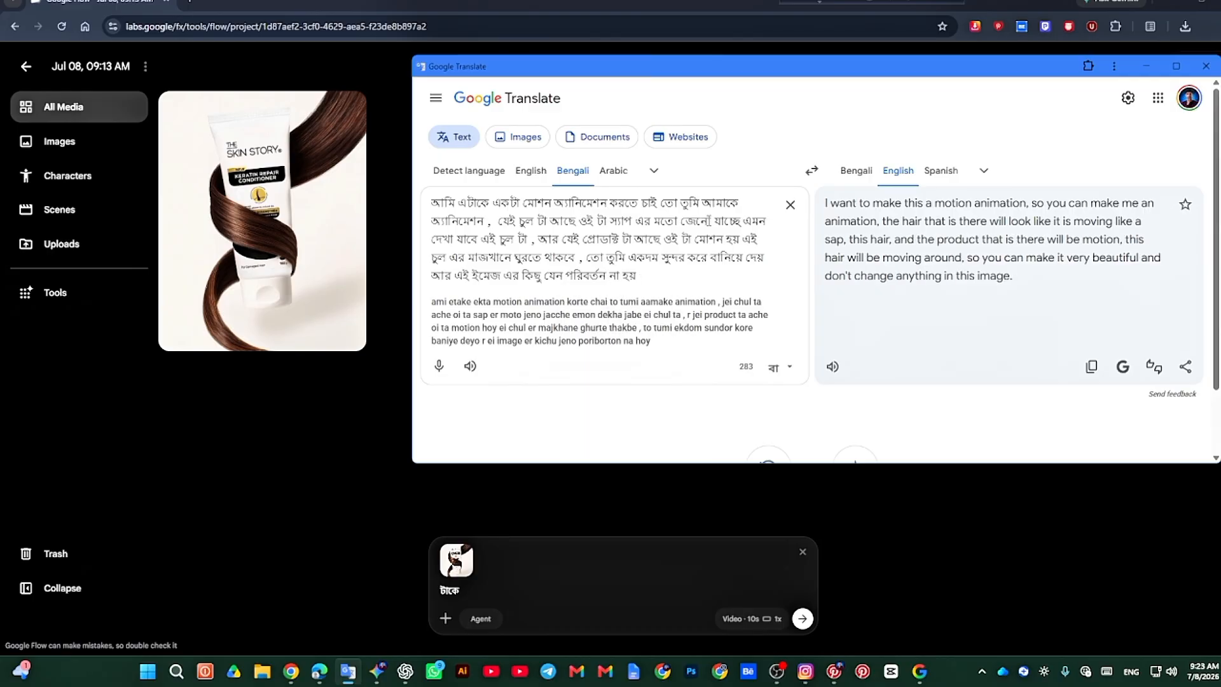
# Step: Copy the English translation and paste it into the Google Flow prompt in place of the stray Bengali text
pyautogui.click(1091, 367)
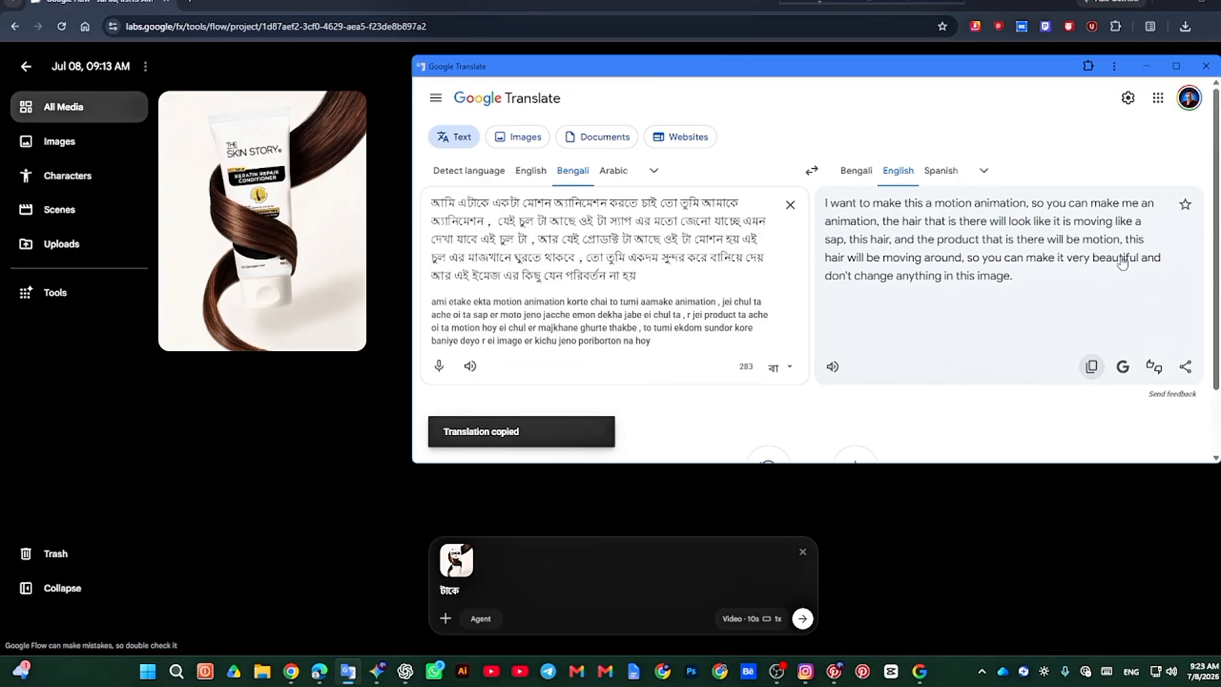
pyautogui.click(1145, 68)
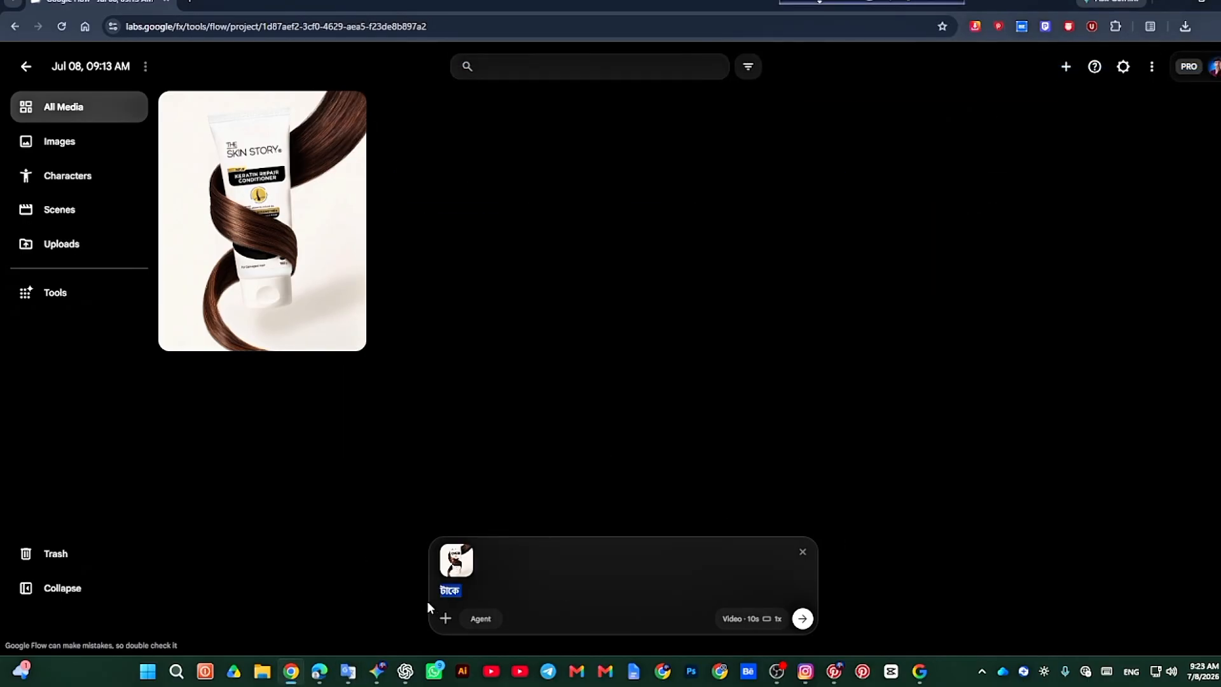
pyautogui.hotkey('ctrl', 'v')
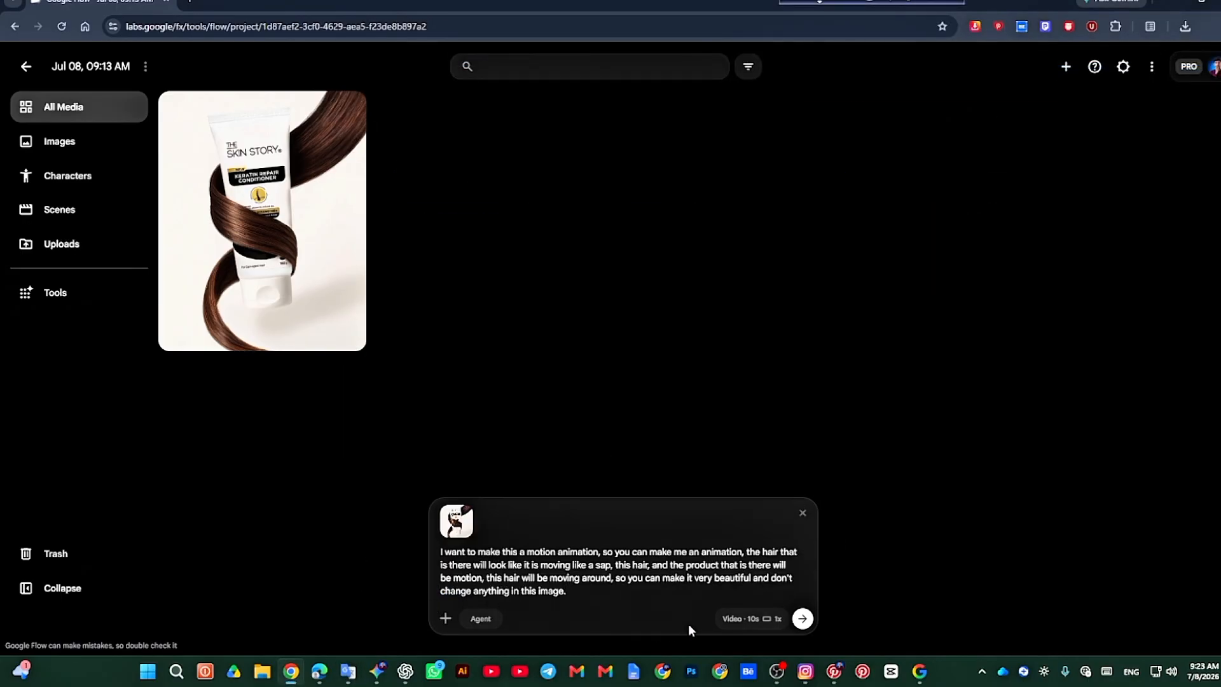
# Step: Set the video to 9:16 and 8 seconds, and start generating it from the pasted prompt
pyautogui.click(781, 624)
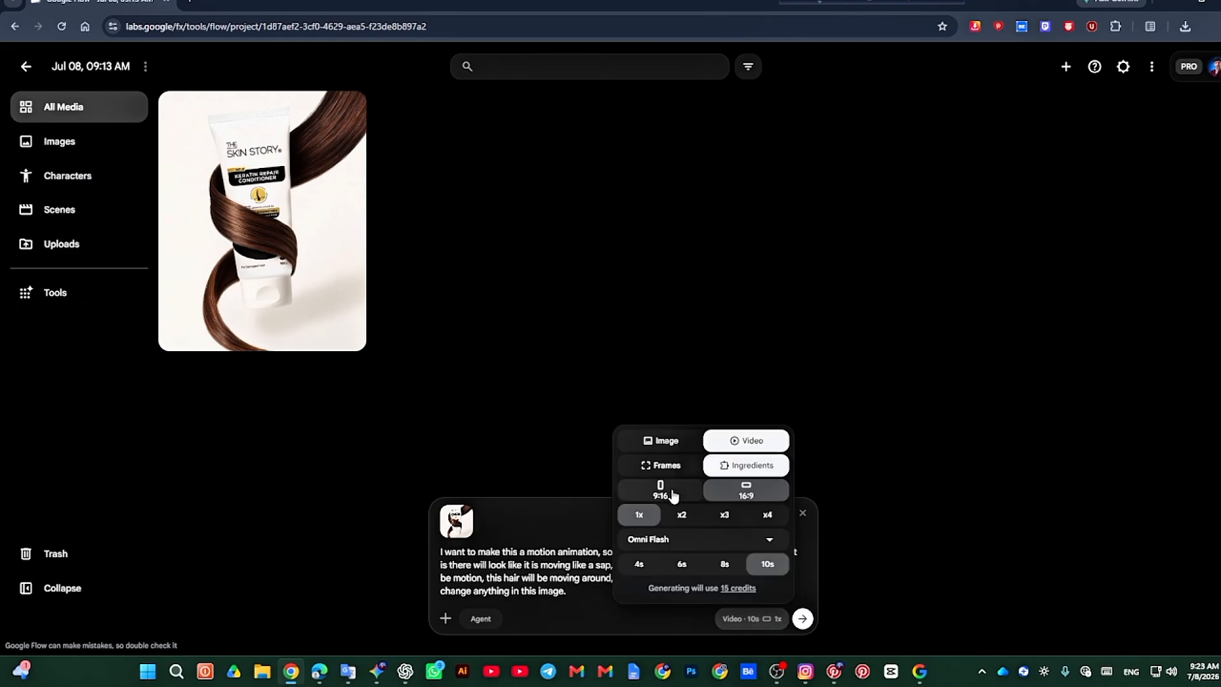
pyautogui.click(653, 493)
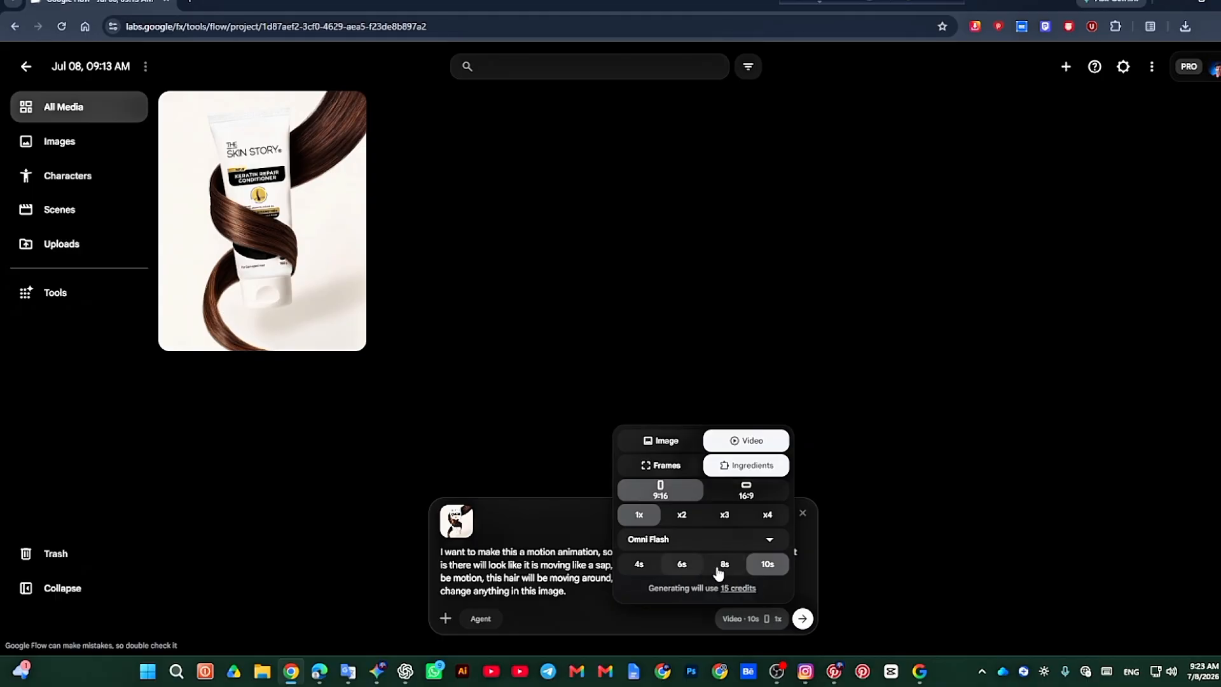
pyautogui.click(724, 569)
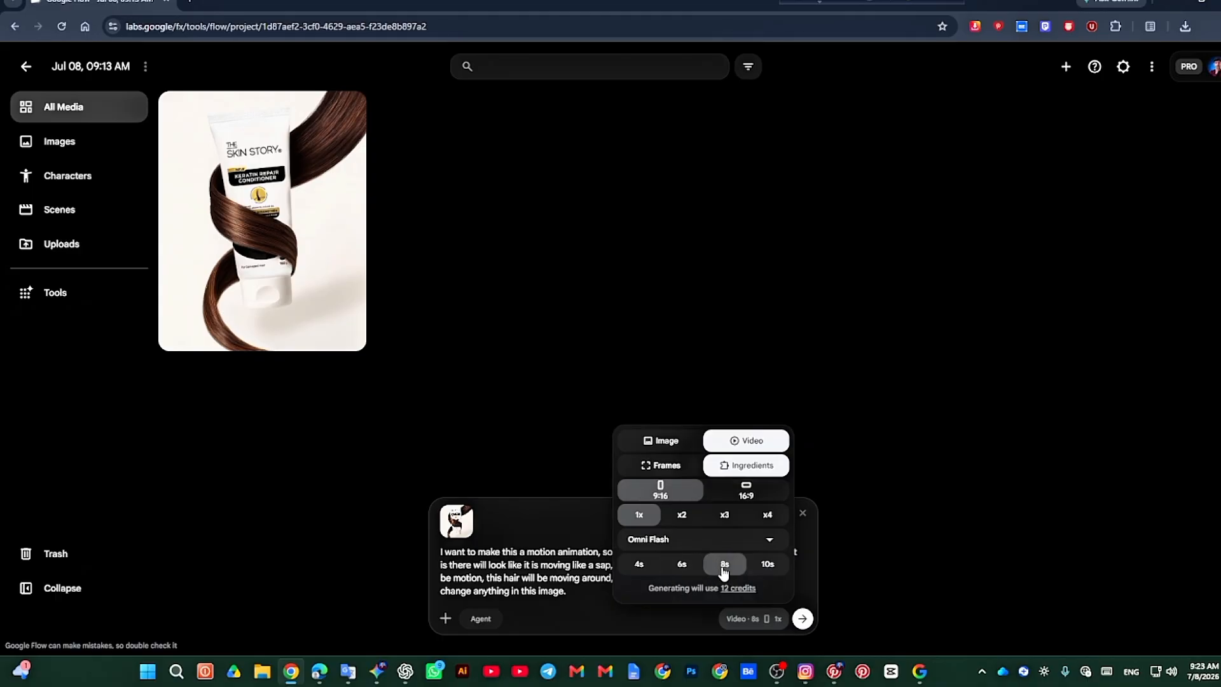
pyautogui.click(767, 567)
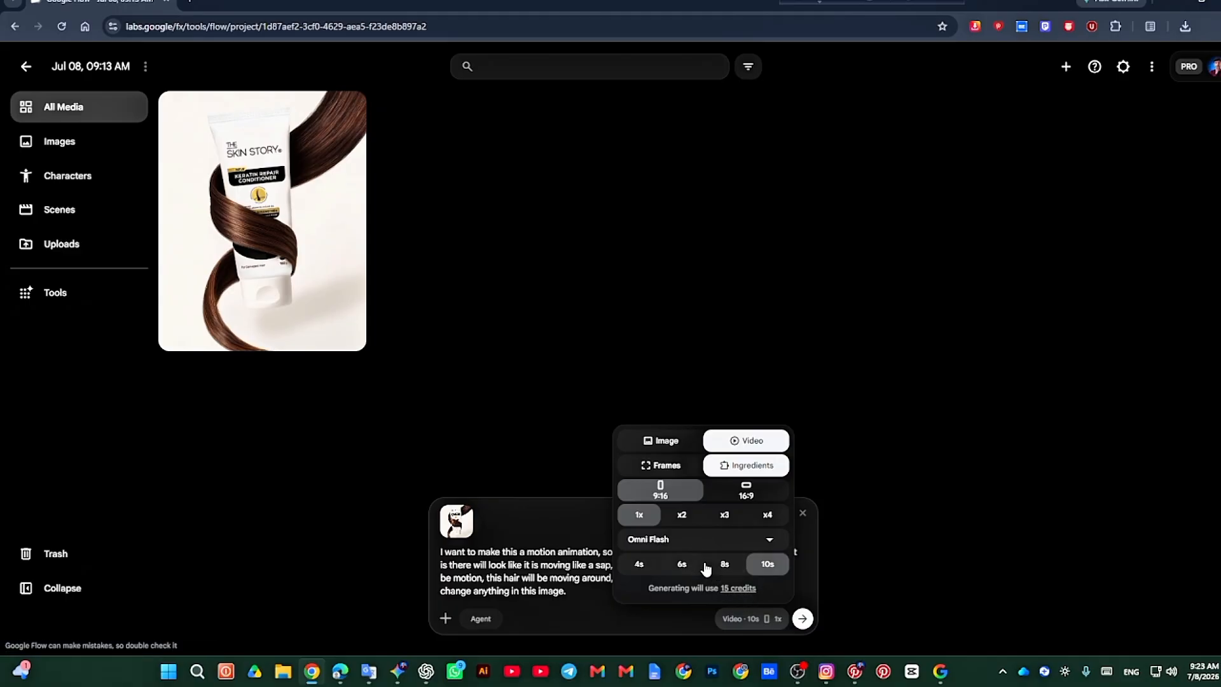
pyautogui.click(717, 570)
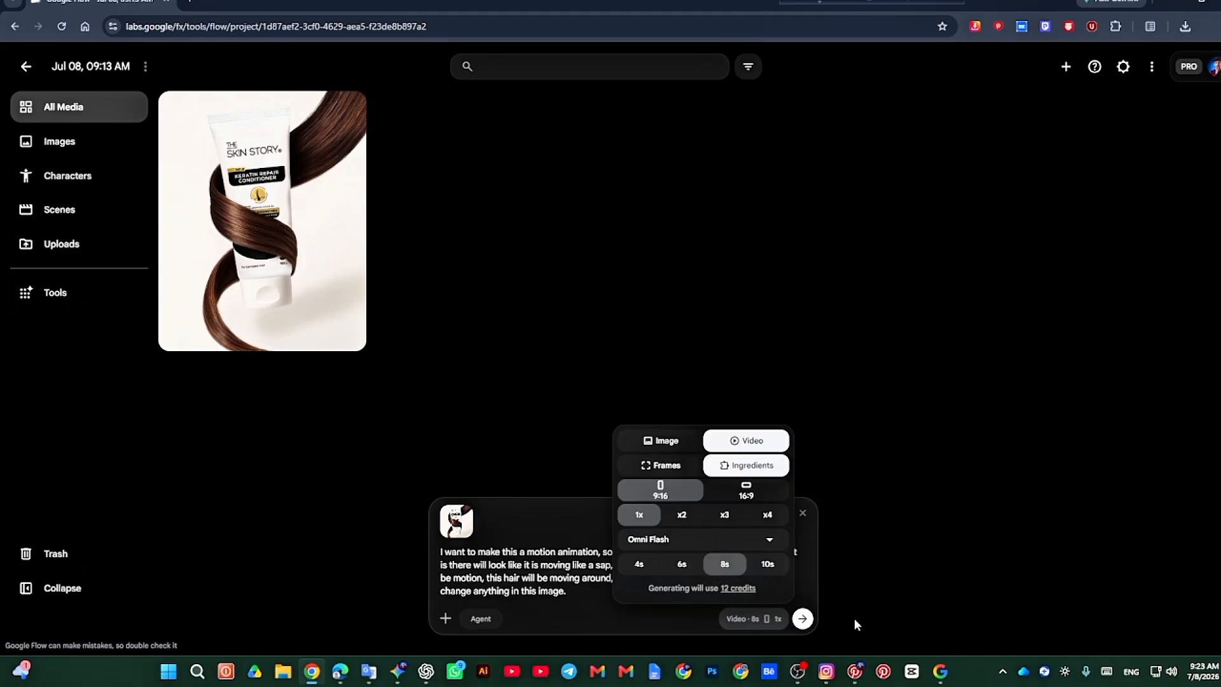
pyautogui.click(801, 619)
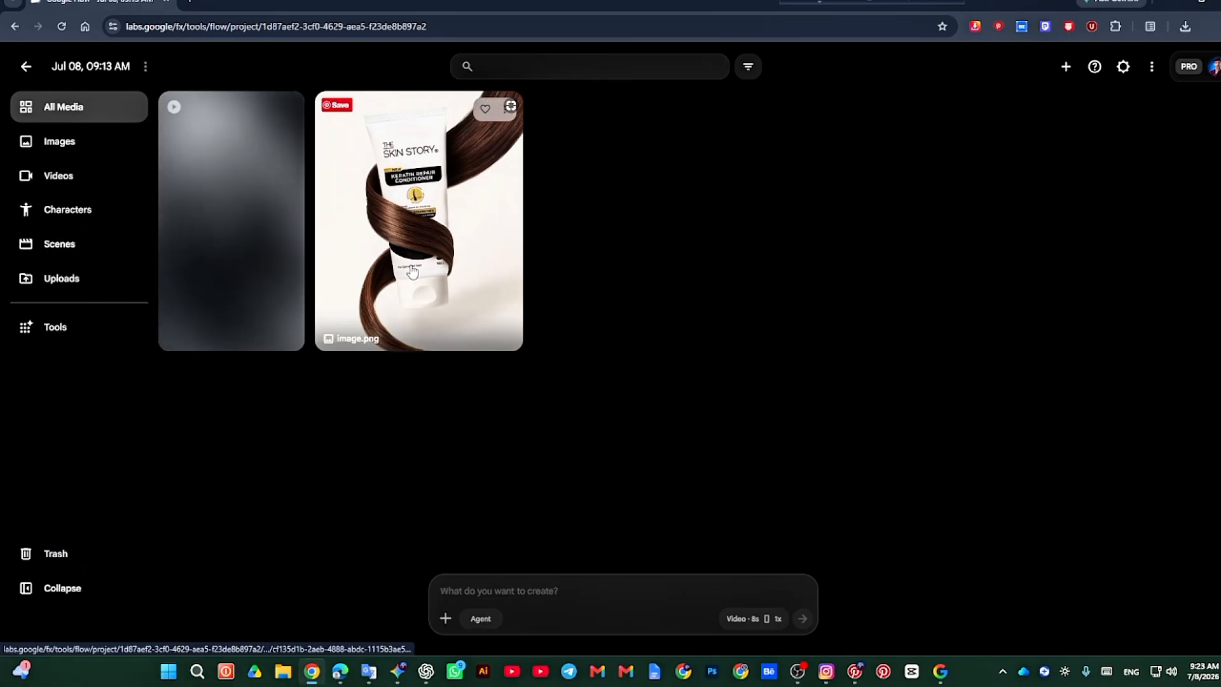
# Step: Switch to Gemini, play the generated conditioner commercial and review it against its prompt and reference image
pyautogui.click(397, 671)
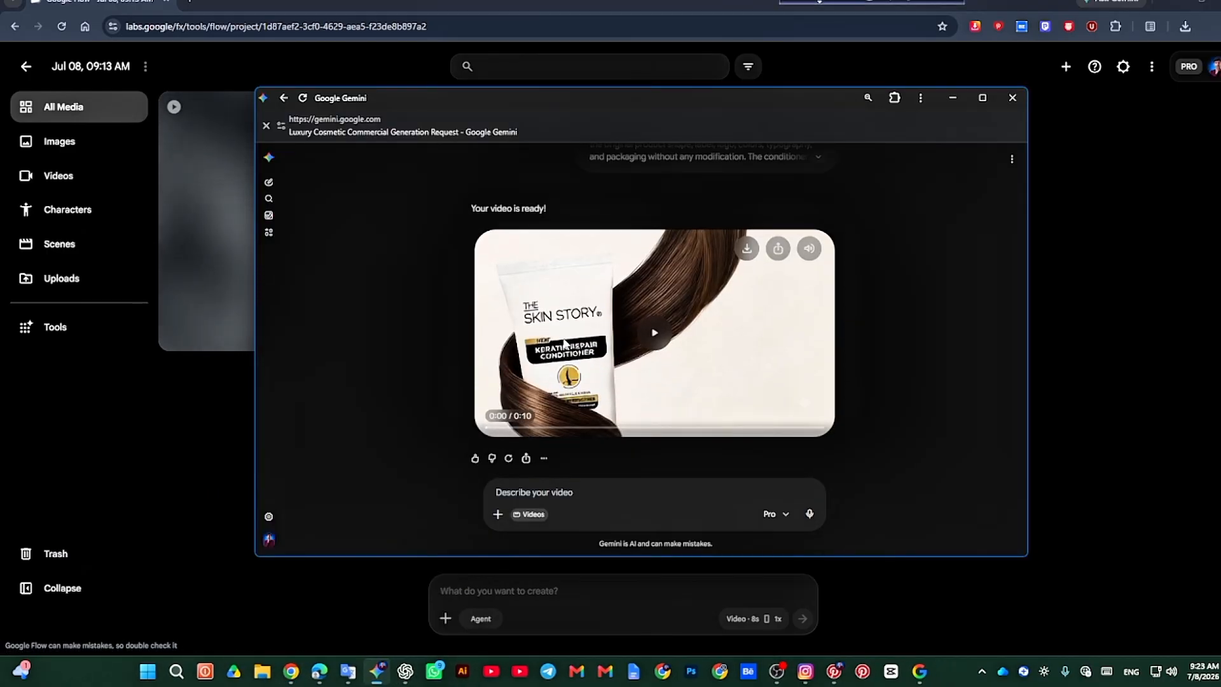
pyautogui.scroll(2, 656, 340)
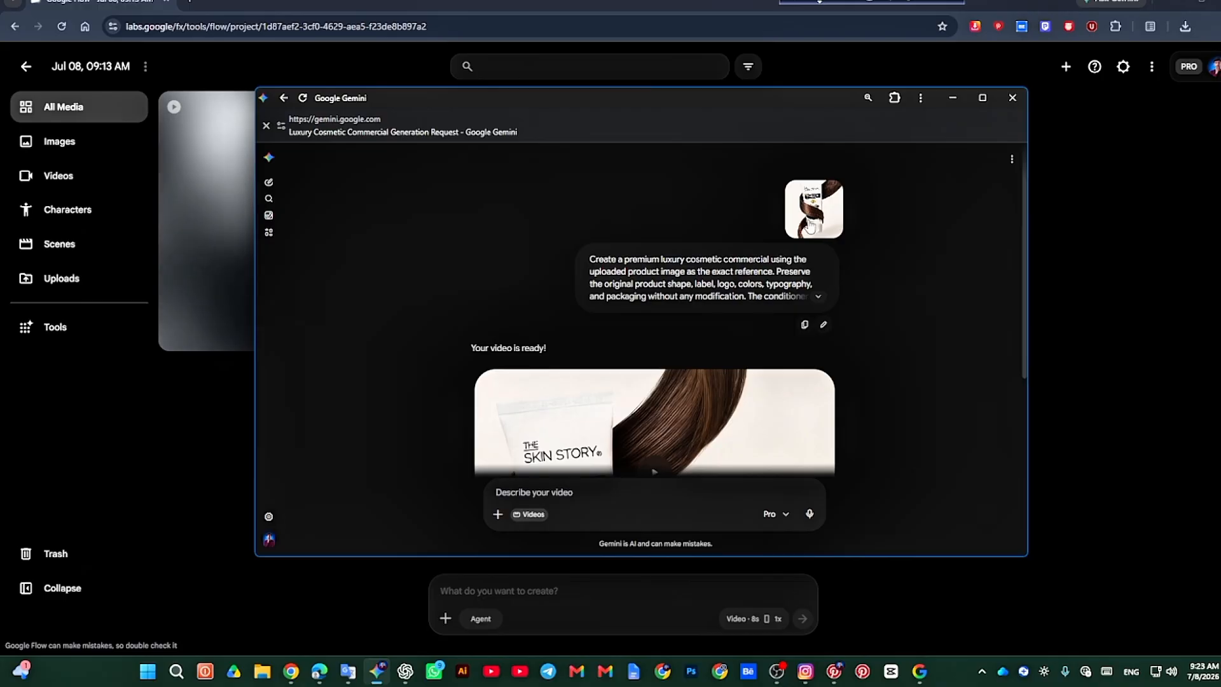
pyautogui.scroll(-2, 700, 349)
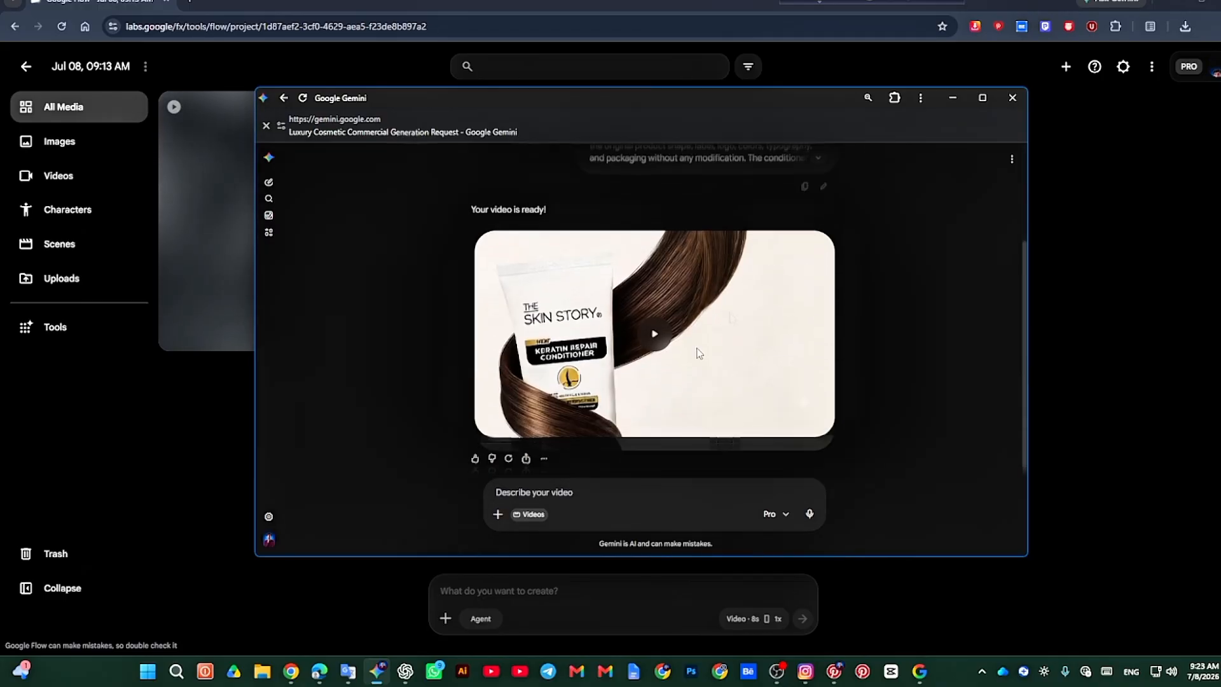
pyautogui.click(653, 337)
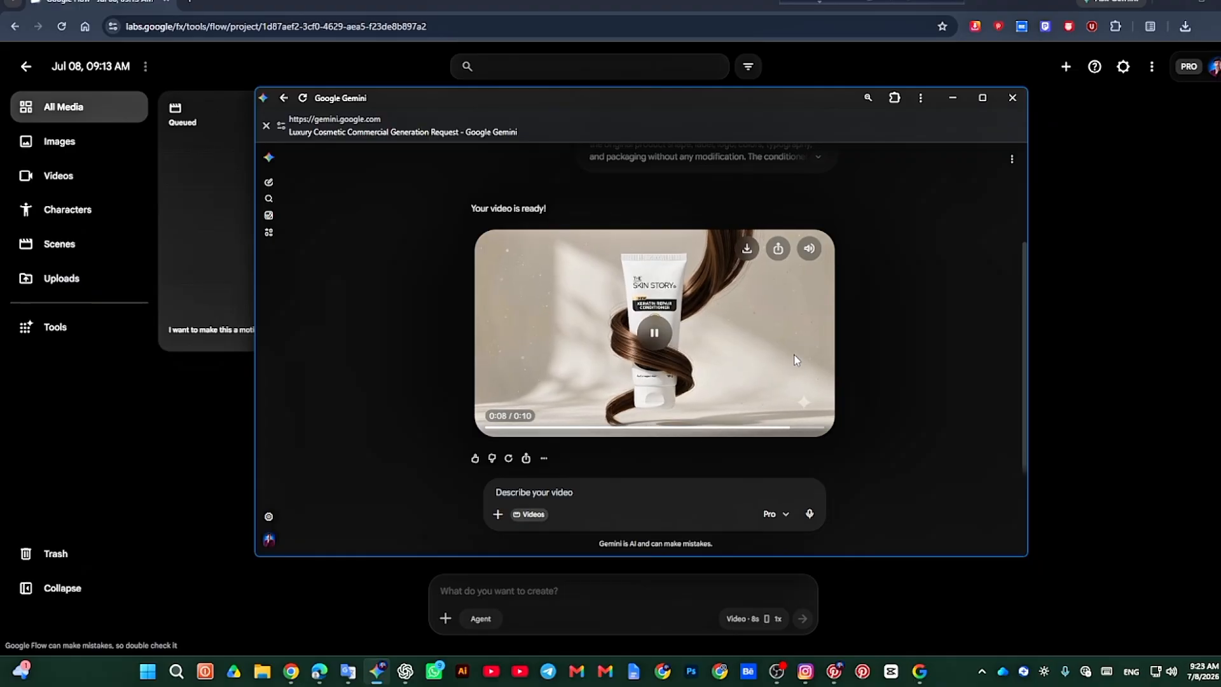
pyautogui.scroll(2, 655, 368)
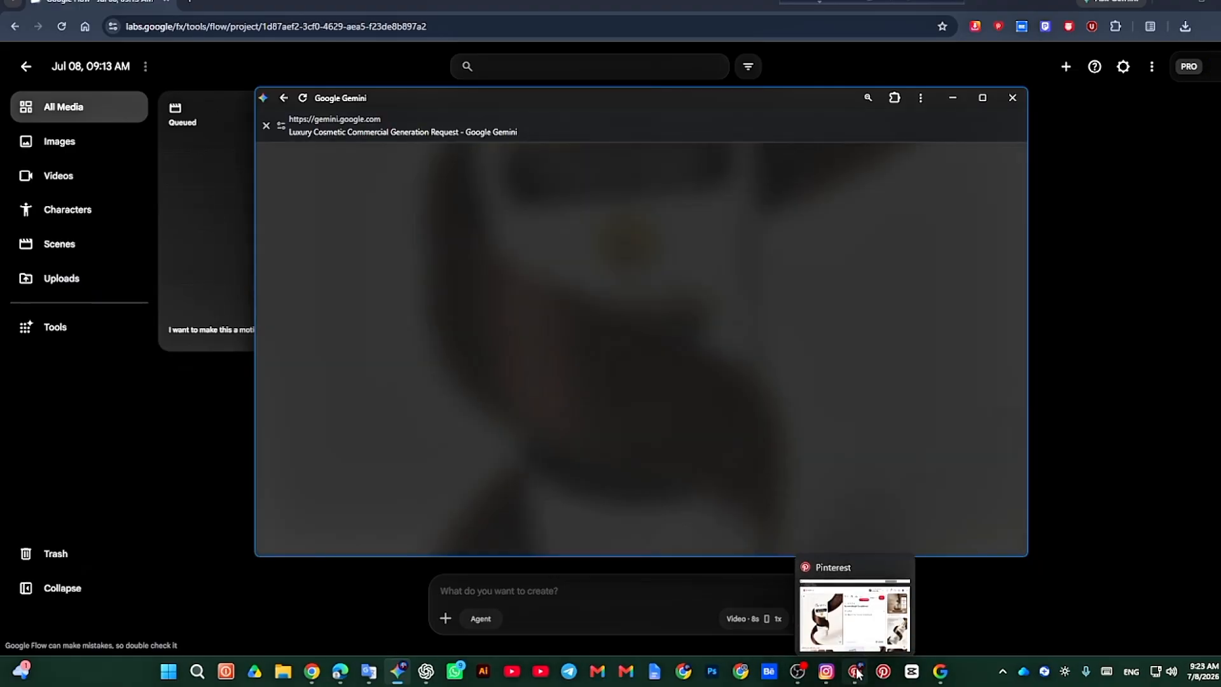
# Step: Switch to Pinterest, copy the Keratin Repair Conditioner image and minimize the Pinterest window
pyautogui.click(855, 671)
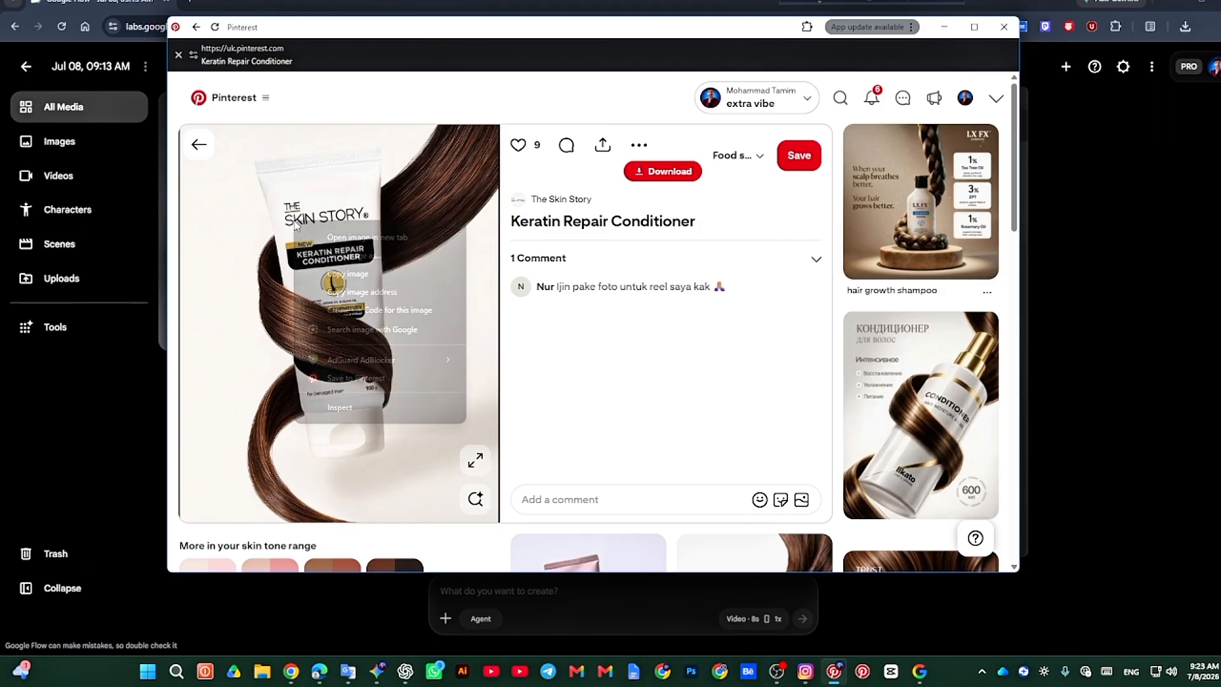
pyautogui.rightClick(318, 232)
pyautogui.click(349, 274)
pyautogui.click(945, 27)
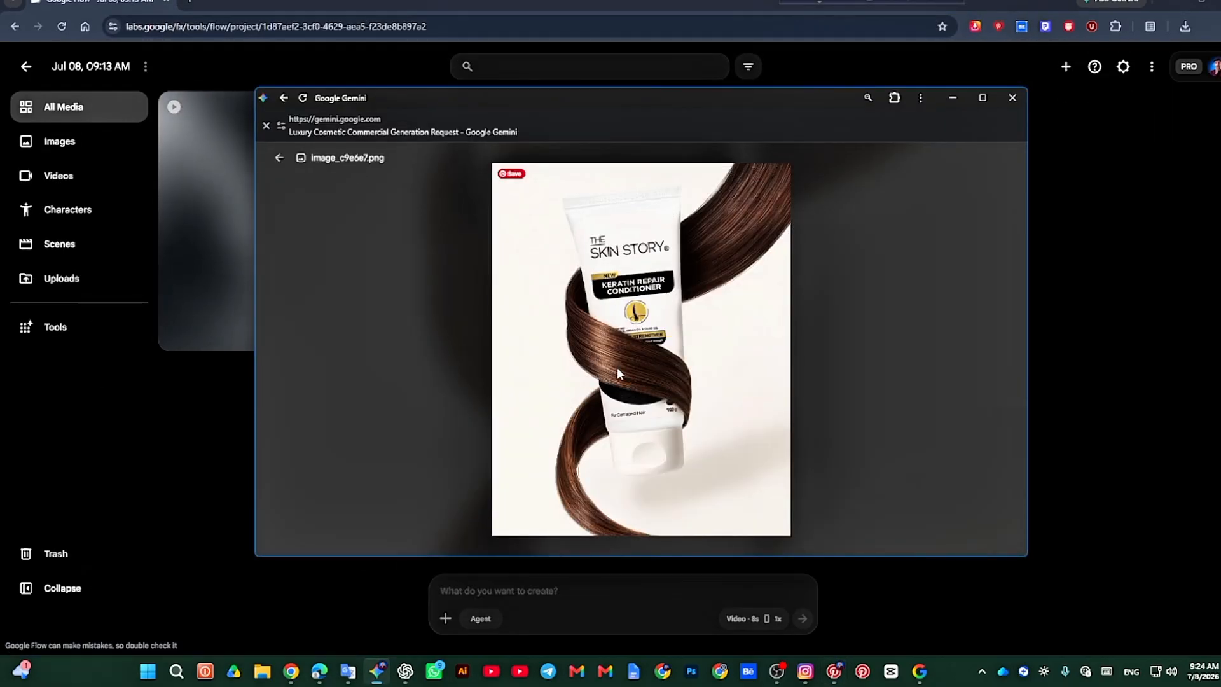
# Step: Leave Gemini's reference image preview and download the finished video as Create_a_premium_luxury_cosmet into the video folder inside Downloads
pyautogui.click(289, 160)
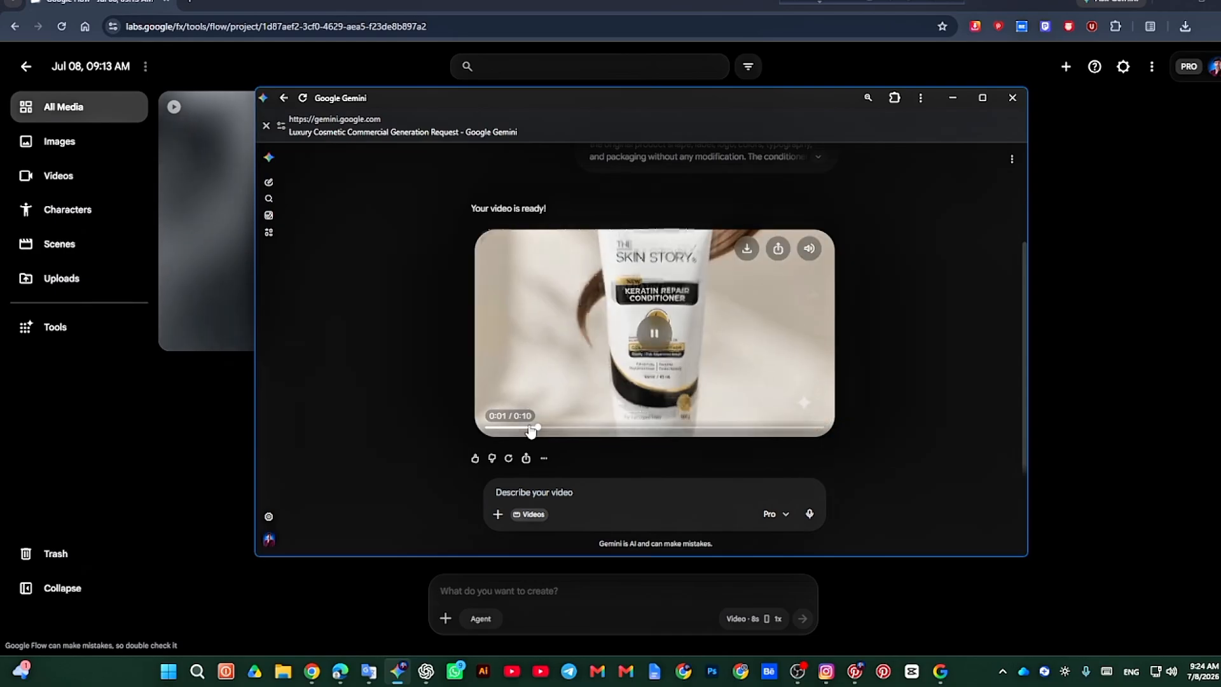
pyautogui.click(746, 248)
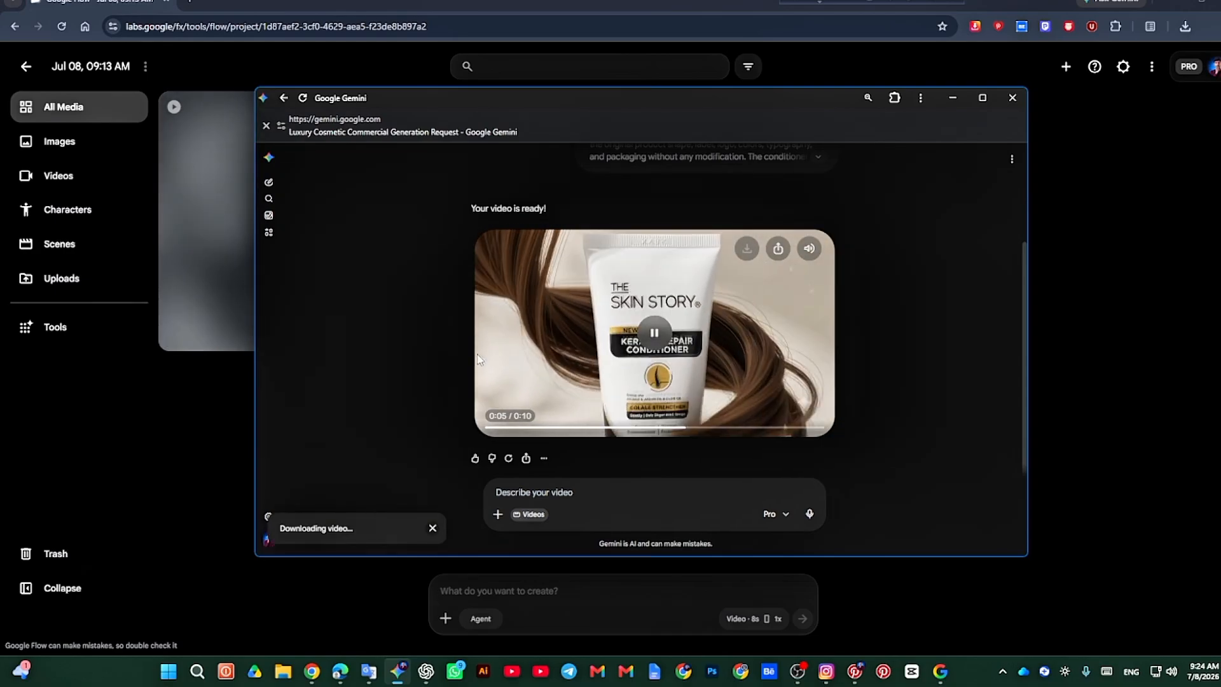
pyautogui.moveTo(605, 97); pyautogui.dragTo(535, 109)
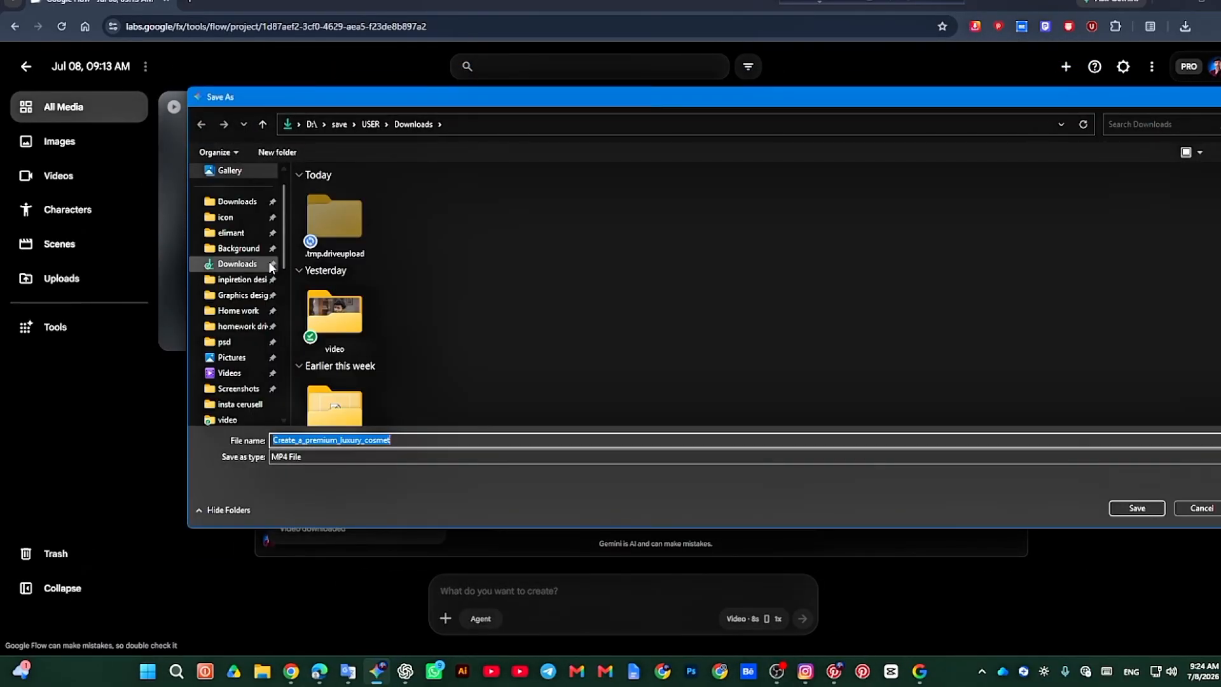
pyautogui.doubleClick(319, 301)
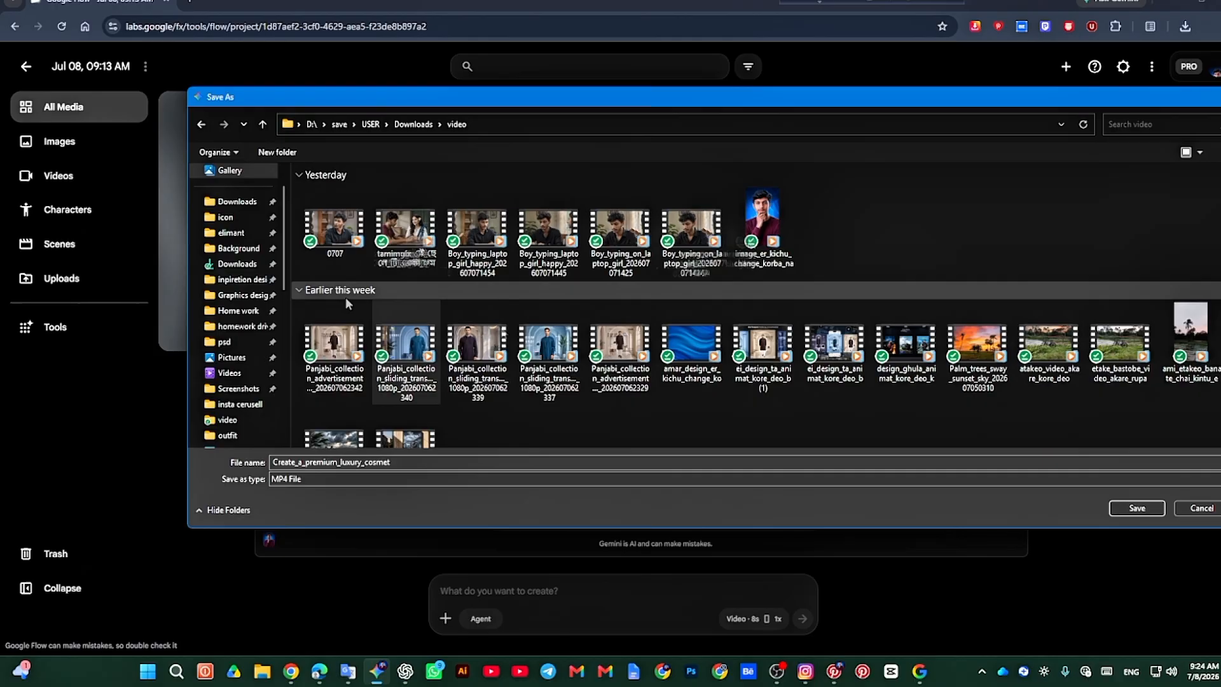
pyautogui.click(1136, 505)
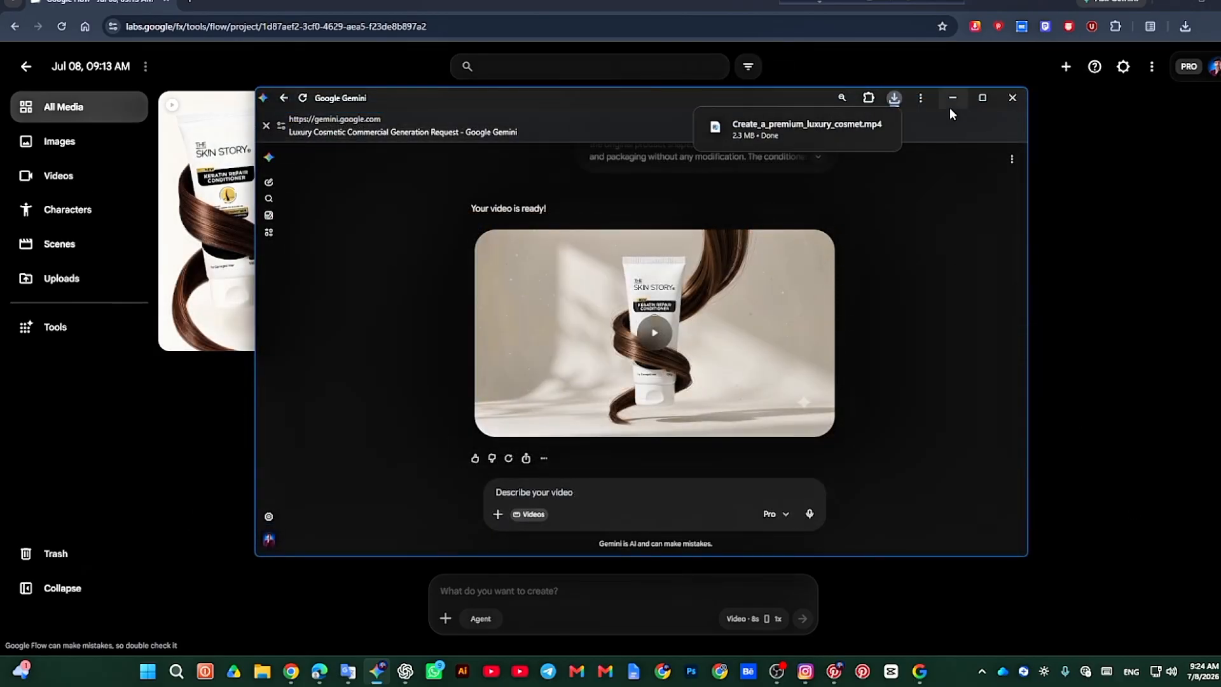
# Step: Return to Google Flow, open the generated hair motion video, play it in full screen, and scrub back through its timeline
pyautogui.click(950, 104)
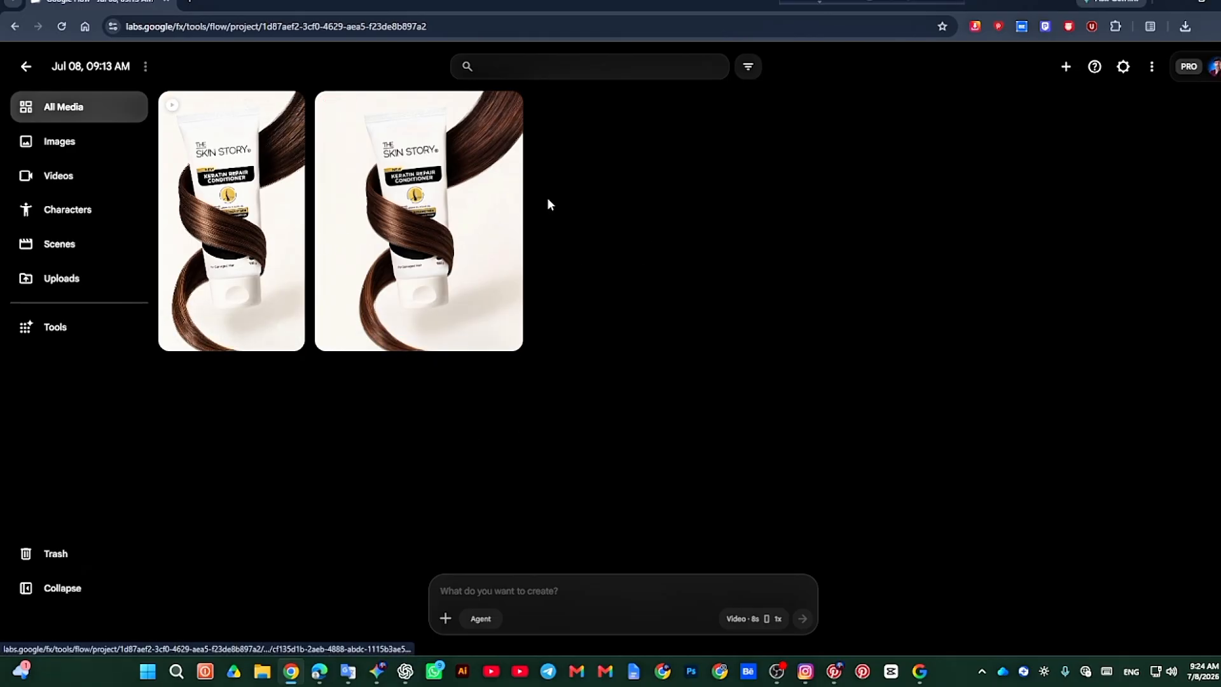
pyautogui.click(261, 223)
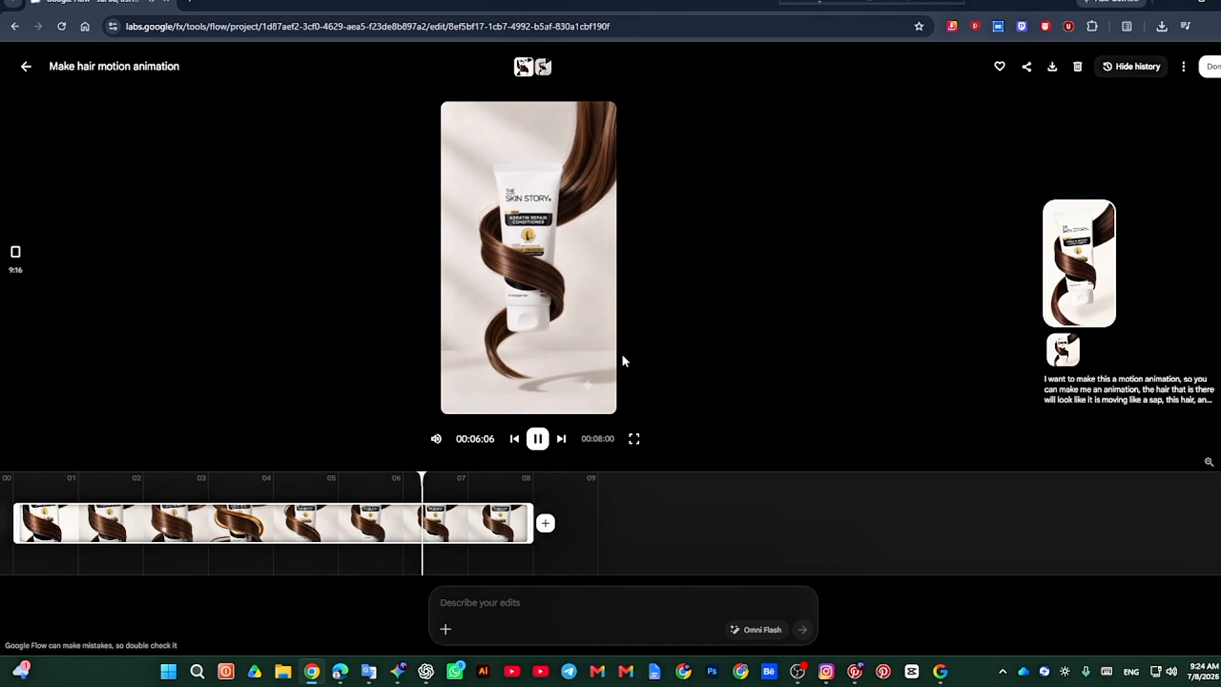
pyautogui.click(538, 439)
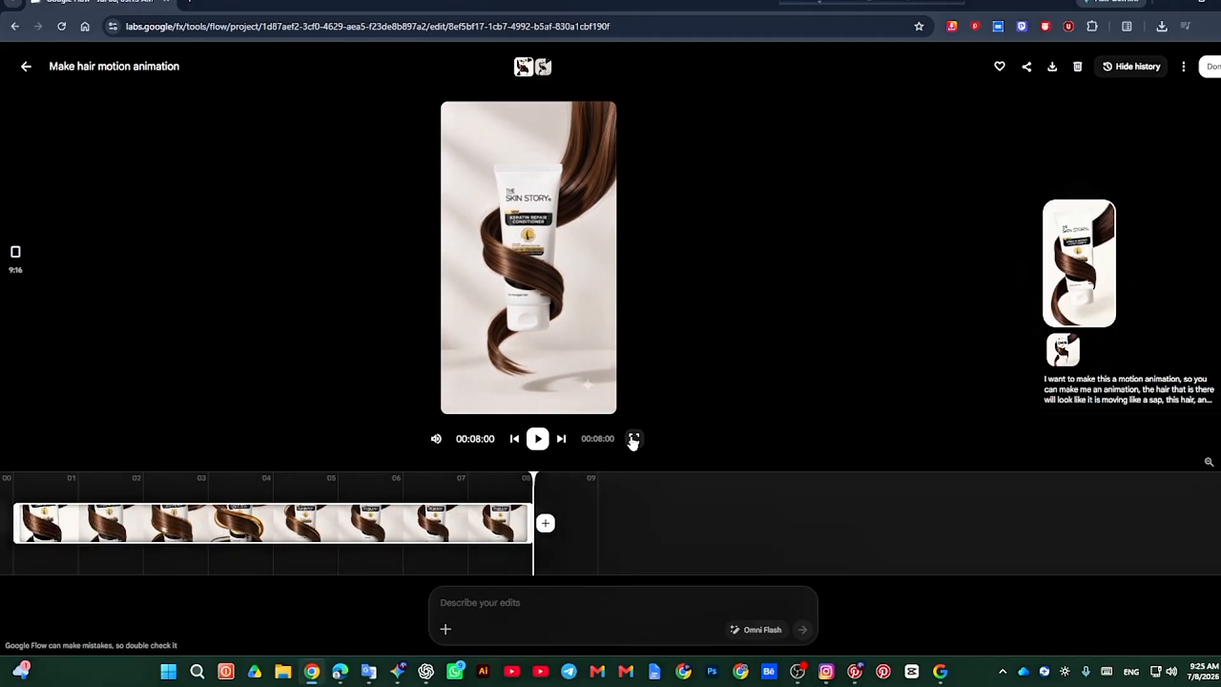
pyautogui.click(634, 439)
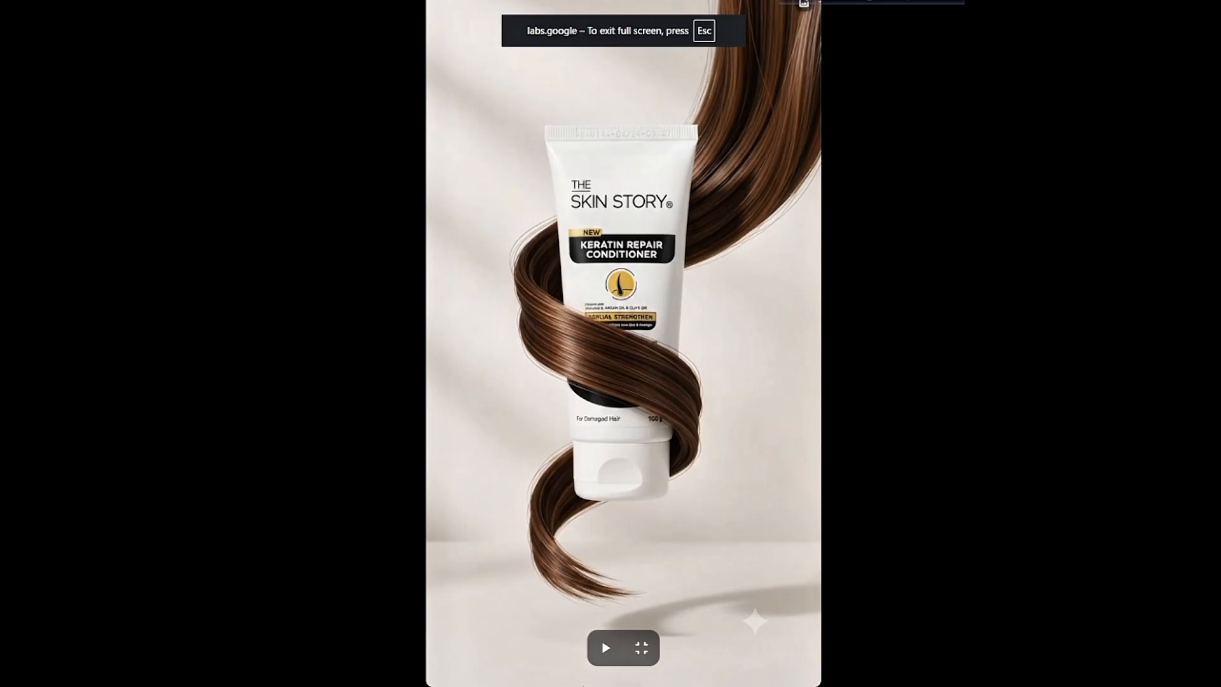
pyautogui.click(618, 649)
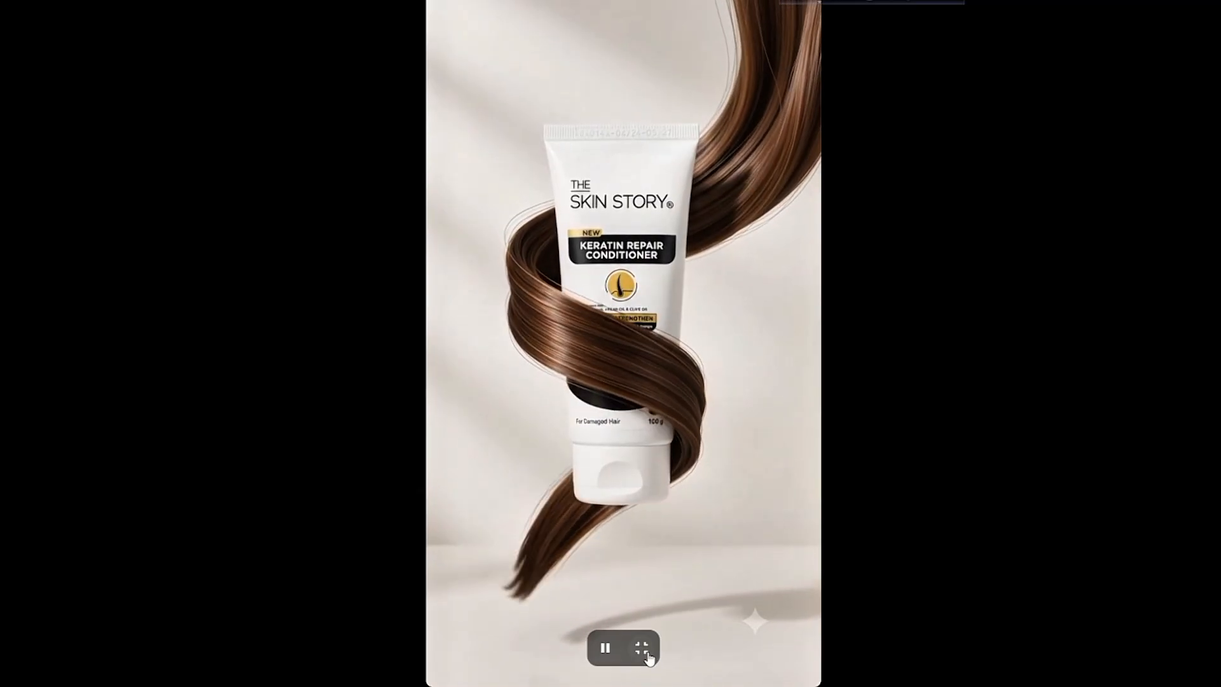
pyautogui.click(647, 655)
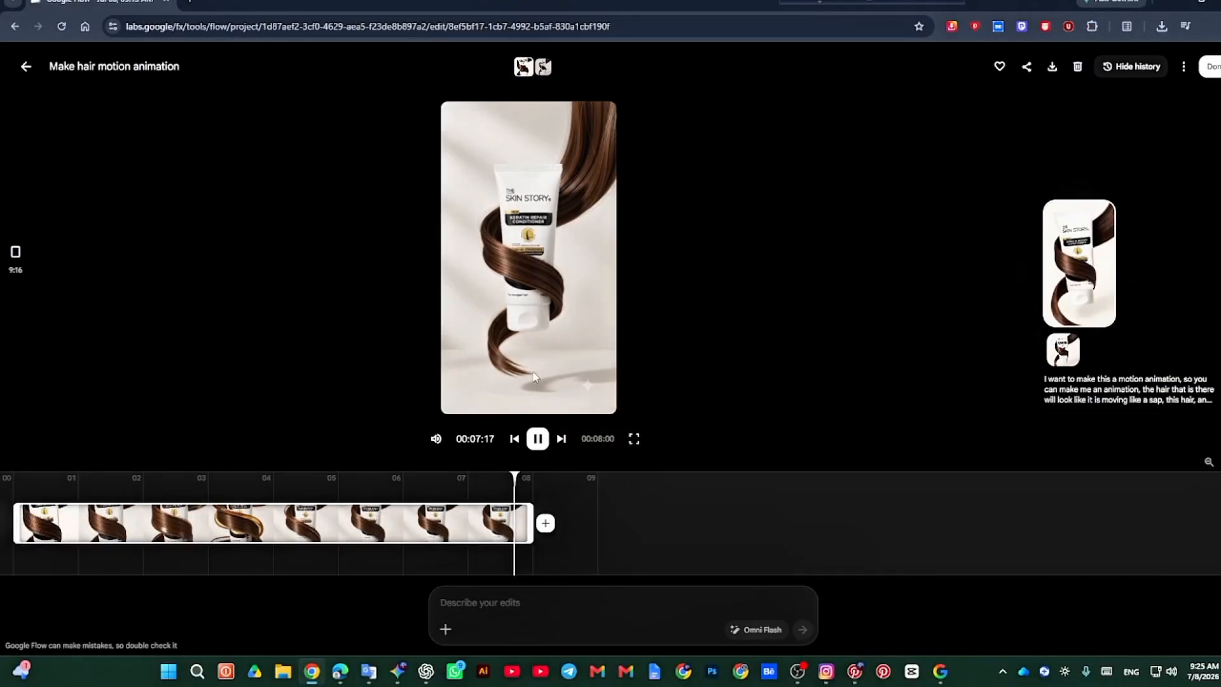
pyautogui.moveTo(534, 476); pyautogui.dragTo(96, 394)
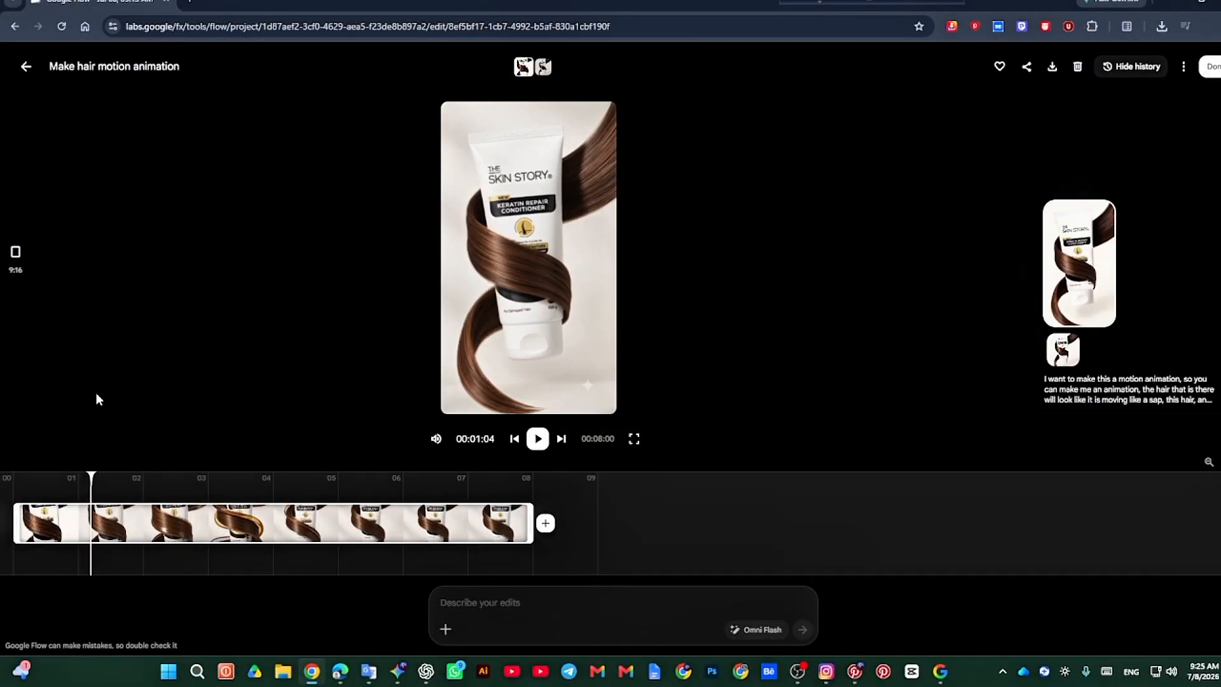
# Step: Return to the project's media overview, request the hair motion video's 1080p upscaled download, and close the account panel
pyautogui.click(22, 71)
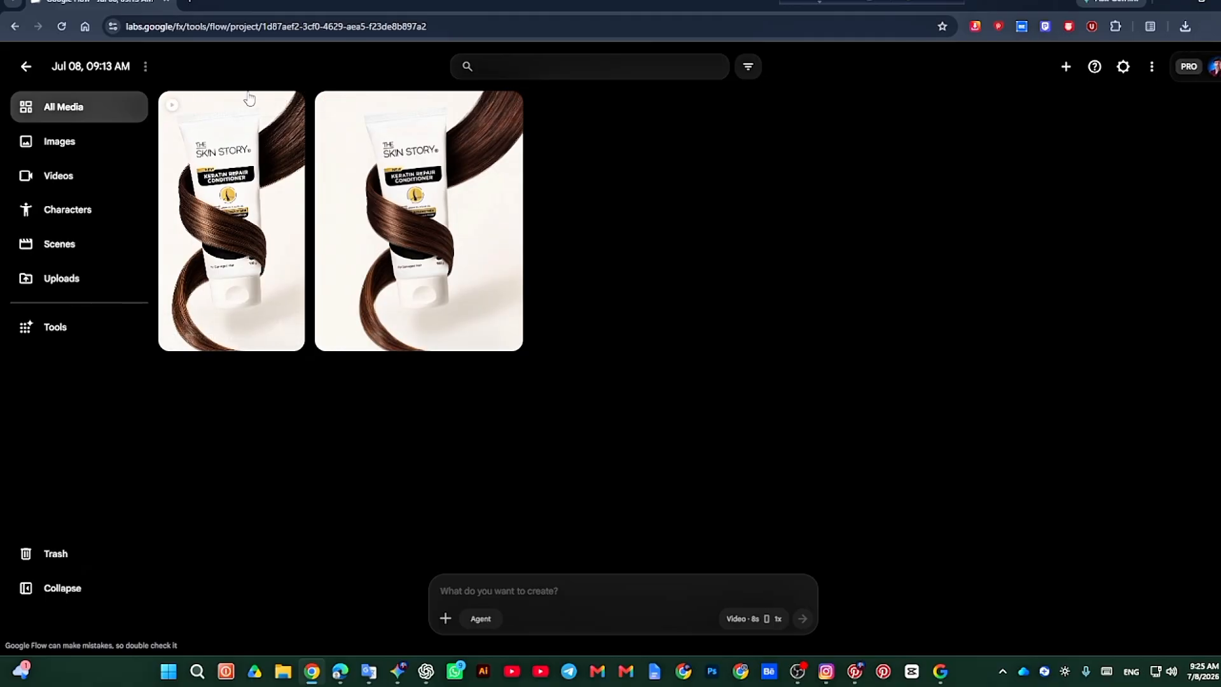
pyautogui.click(287, 111)
pyautogui.moveTo(282, 191)
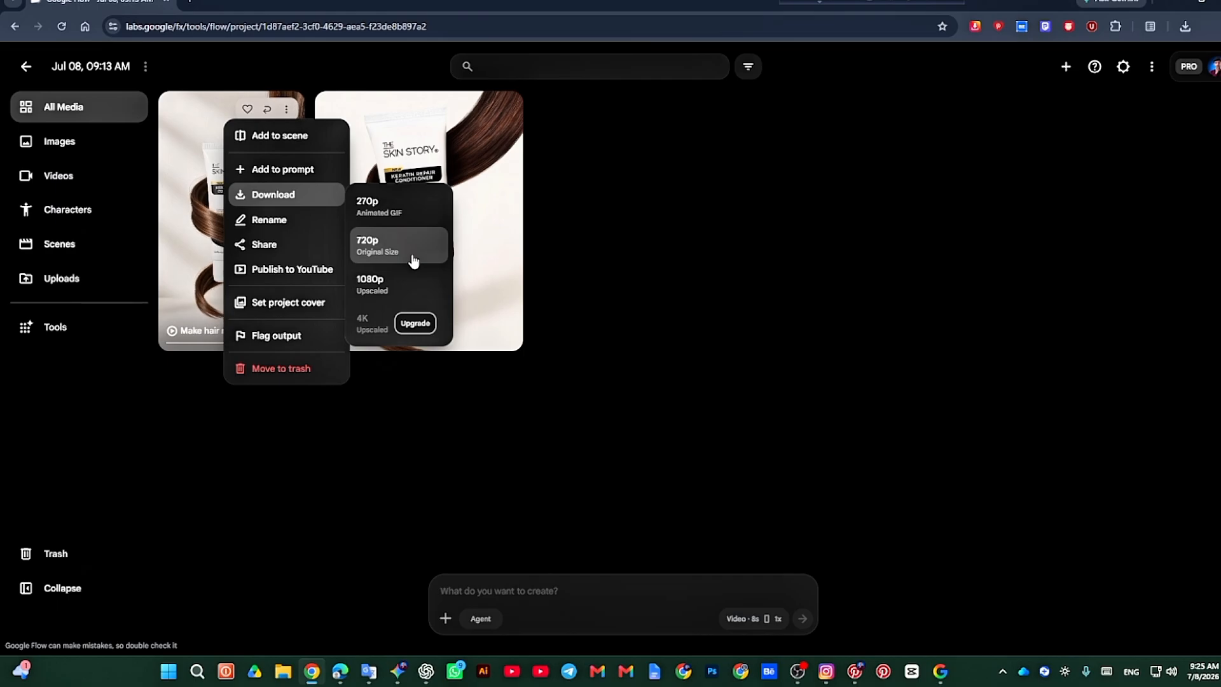
pyautogui.click(399, 292)
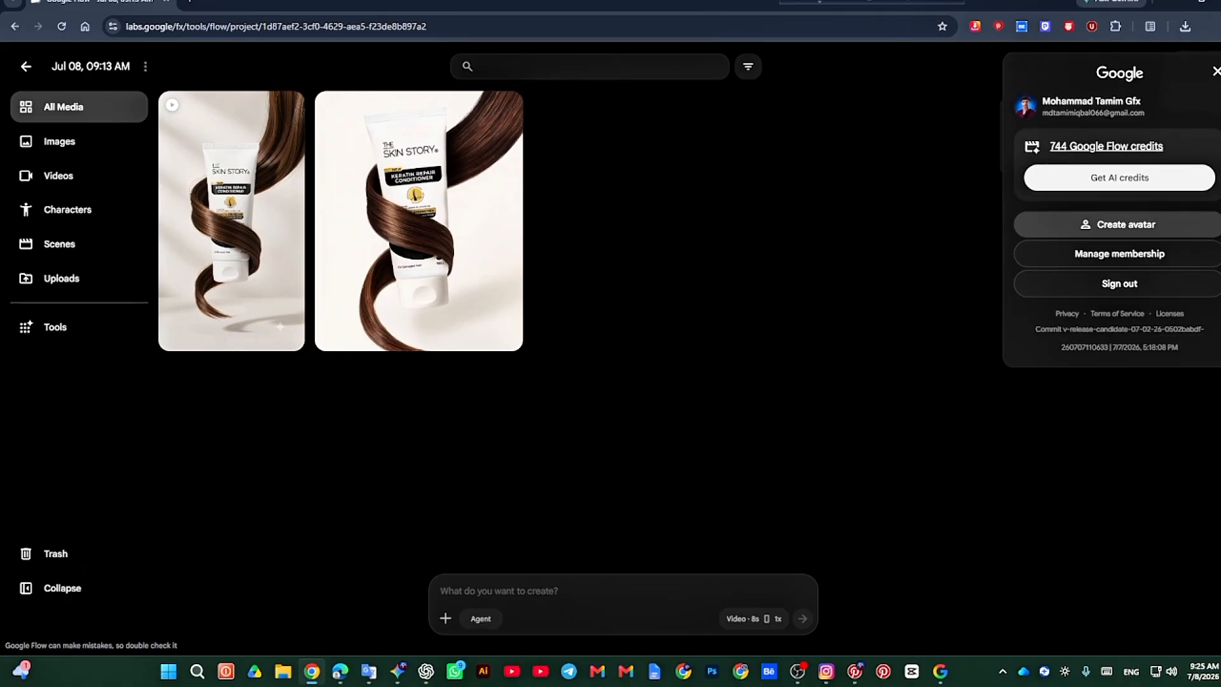
pyautogui.click(1216, 73)
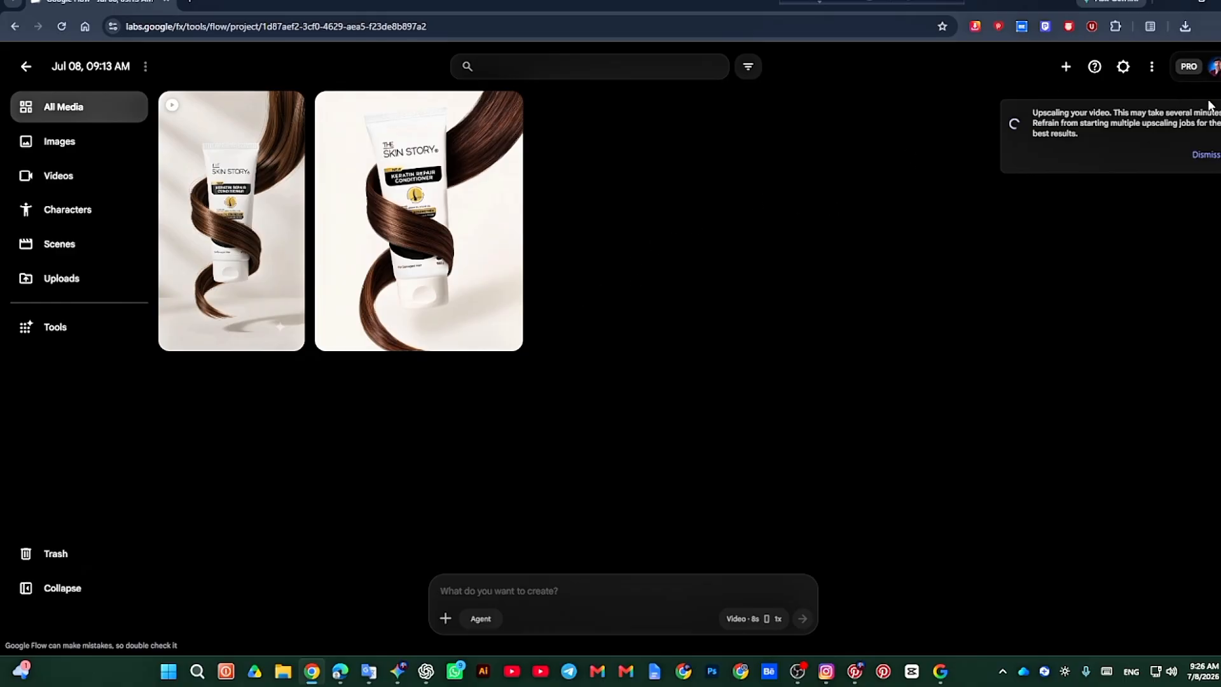
# Step: Switch the generation settings from video to image and choose the Nano Banana Pro model
pyautogui.click(734, 619)
pyautogui.click(679, 440)
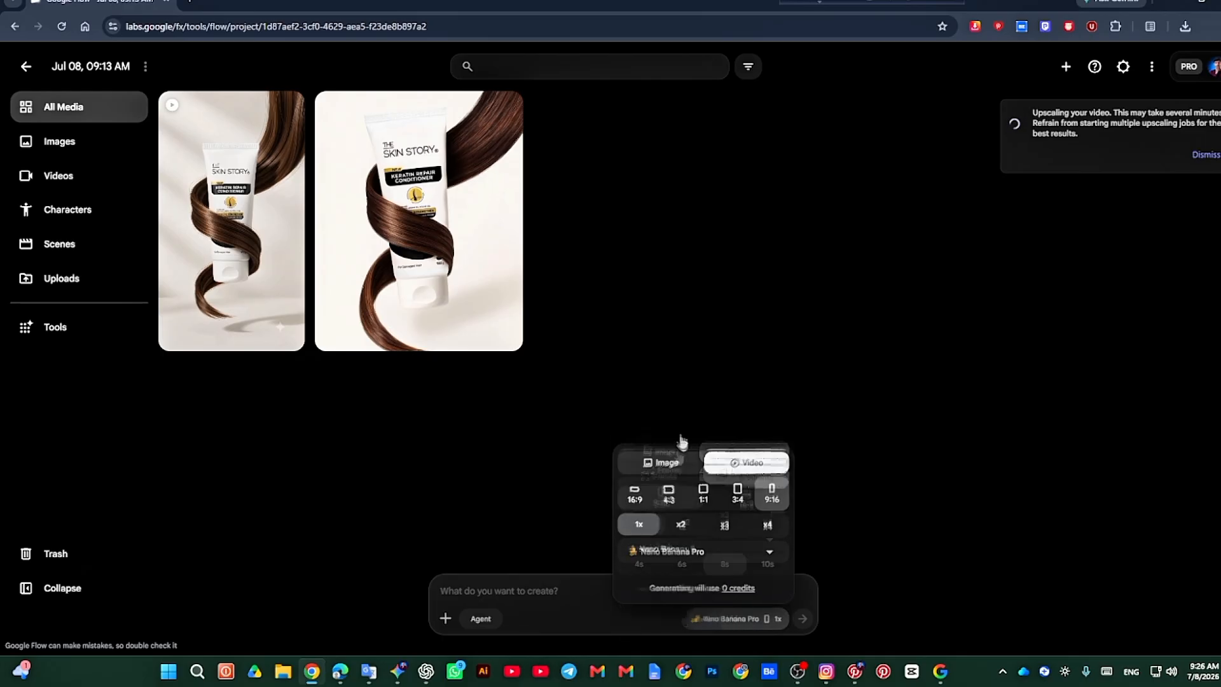
pyautogui.click(704, 544)
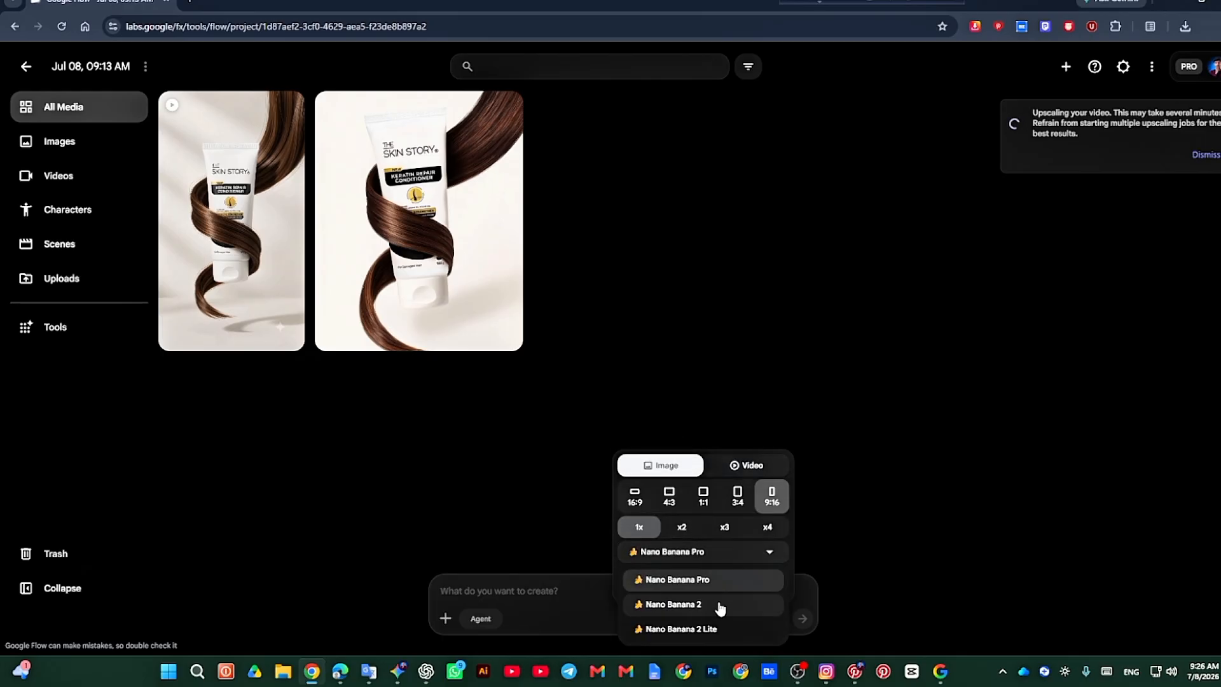
pyautogui.click(732, 578)
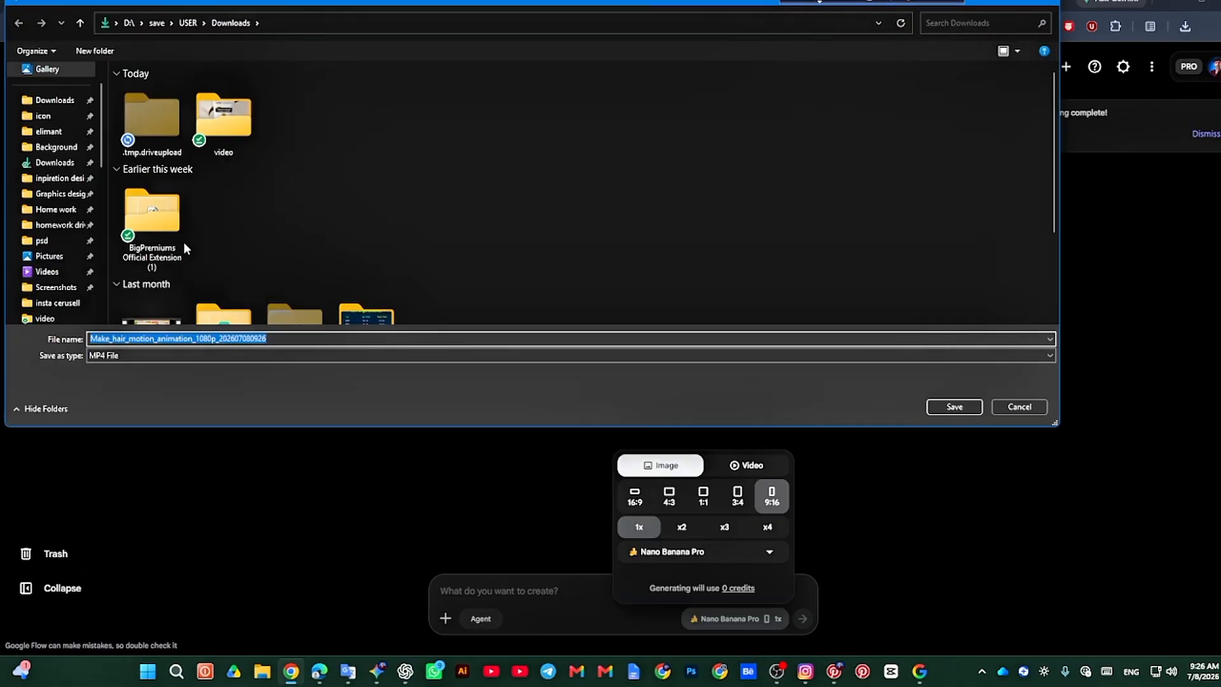
pyautogui.doubleClick(224, 121)
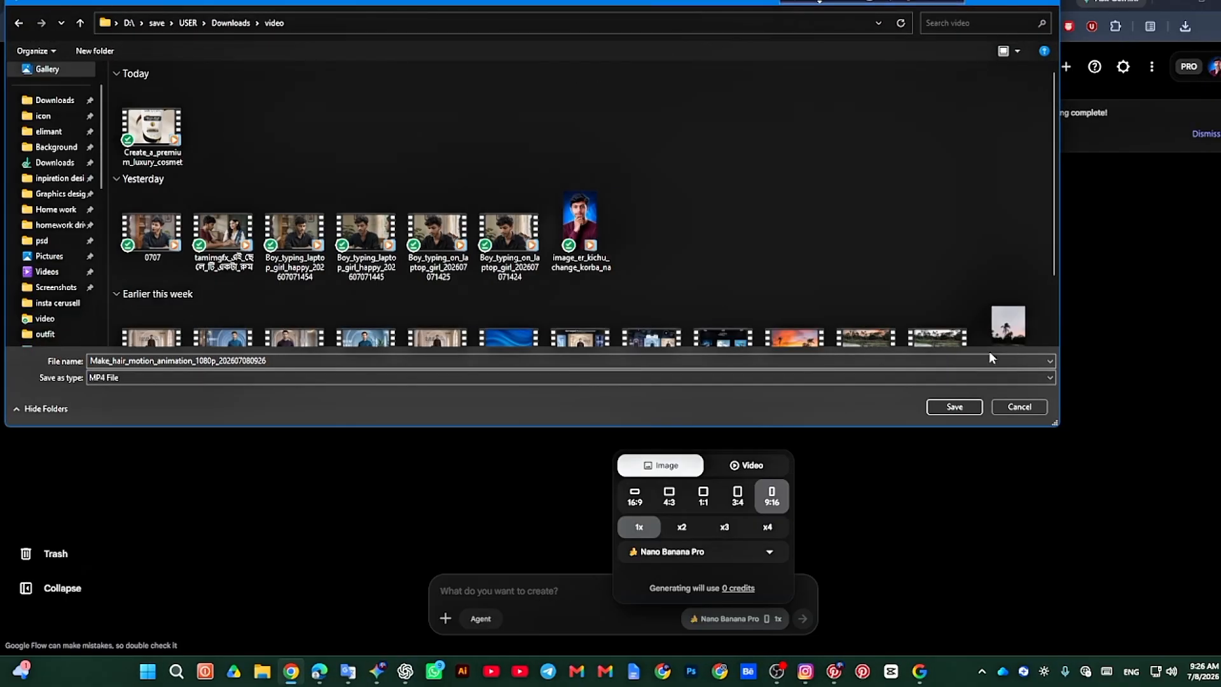
pyautogui.click(954, 407)
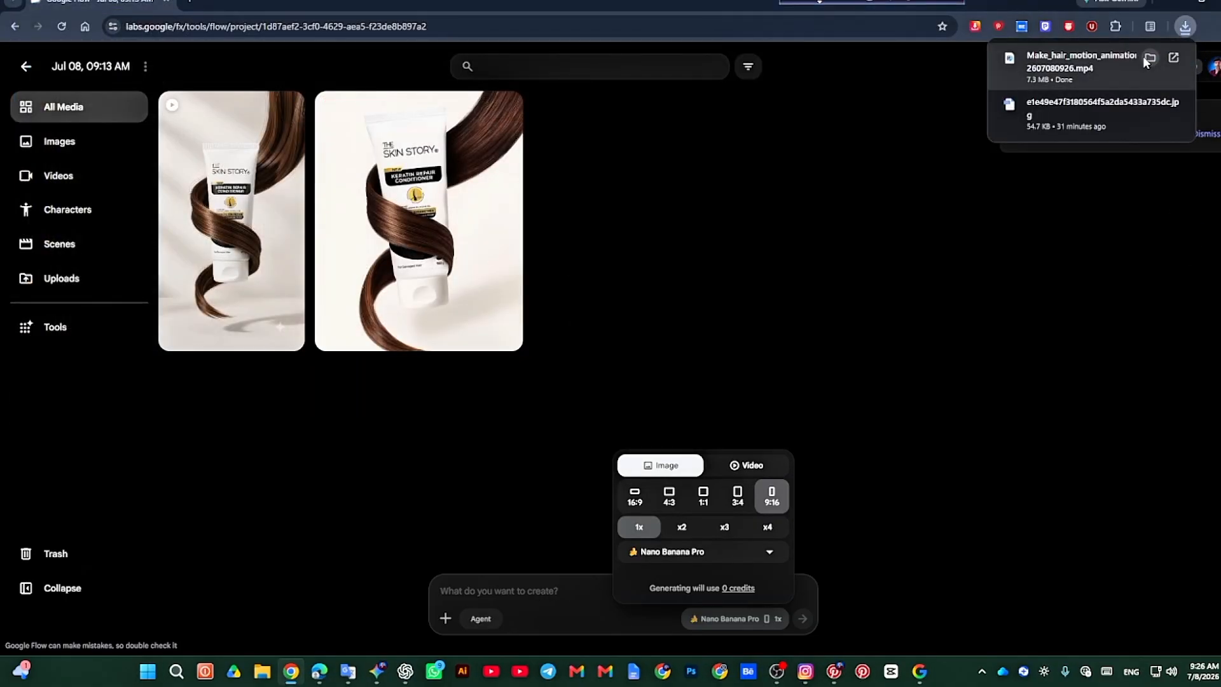
pyautogui.click(1148, 60)
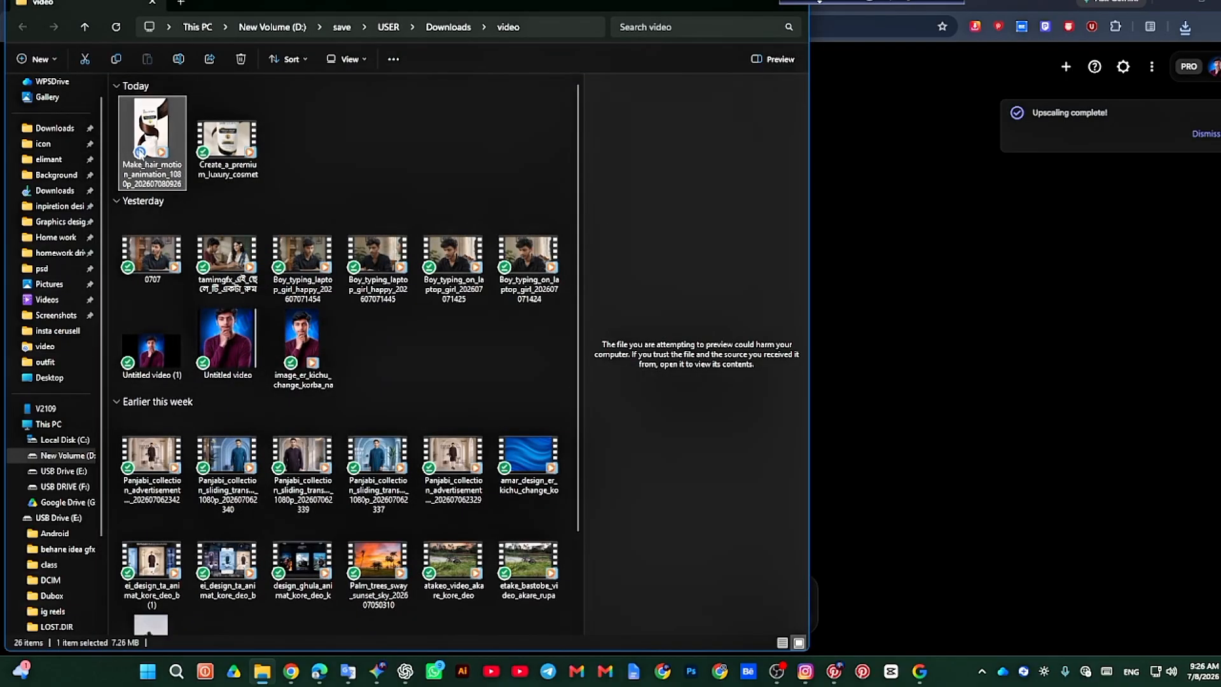
# Step: Play the downloaded hair motion video from the video folder, move the player window, and close the player
pyautogui.doubleClick(148, 138)
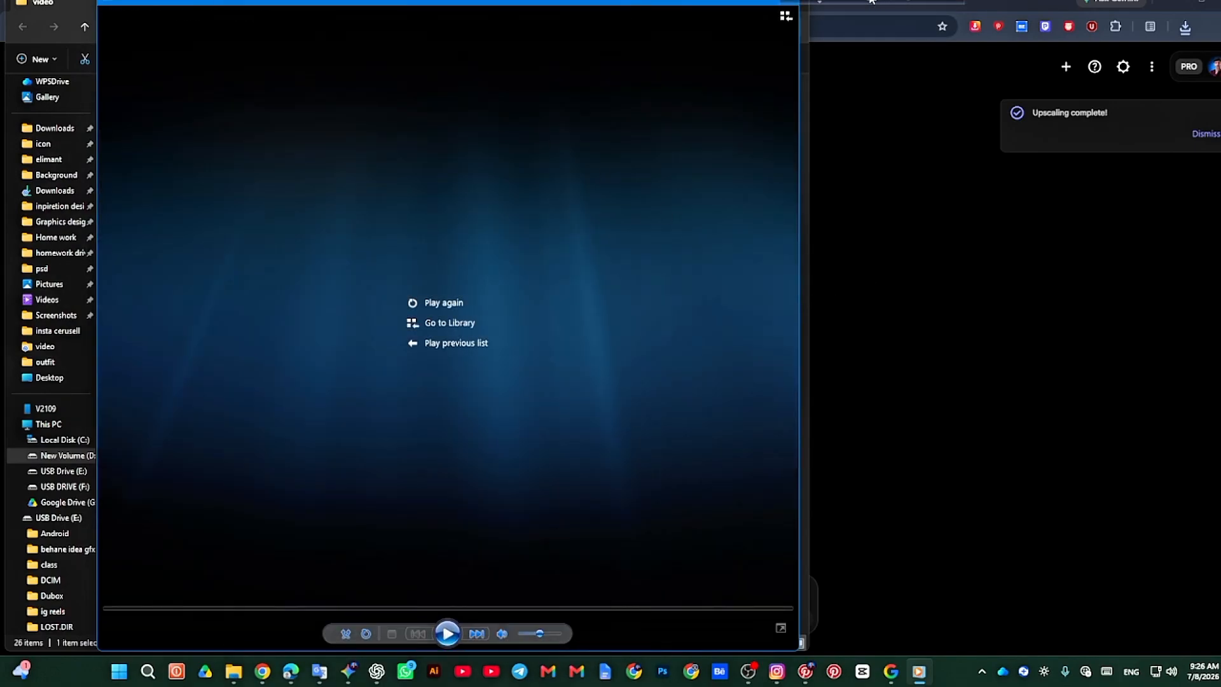
pyautogui.moveTo(657, 5); pyautogui.dragTo(644, 48)
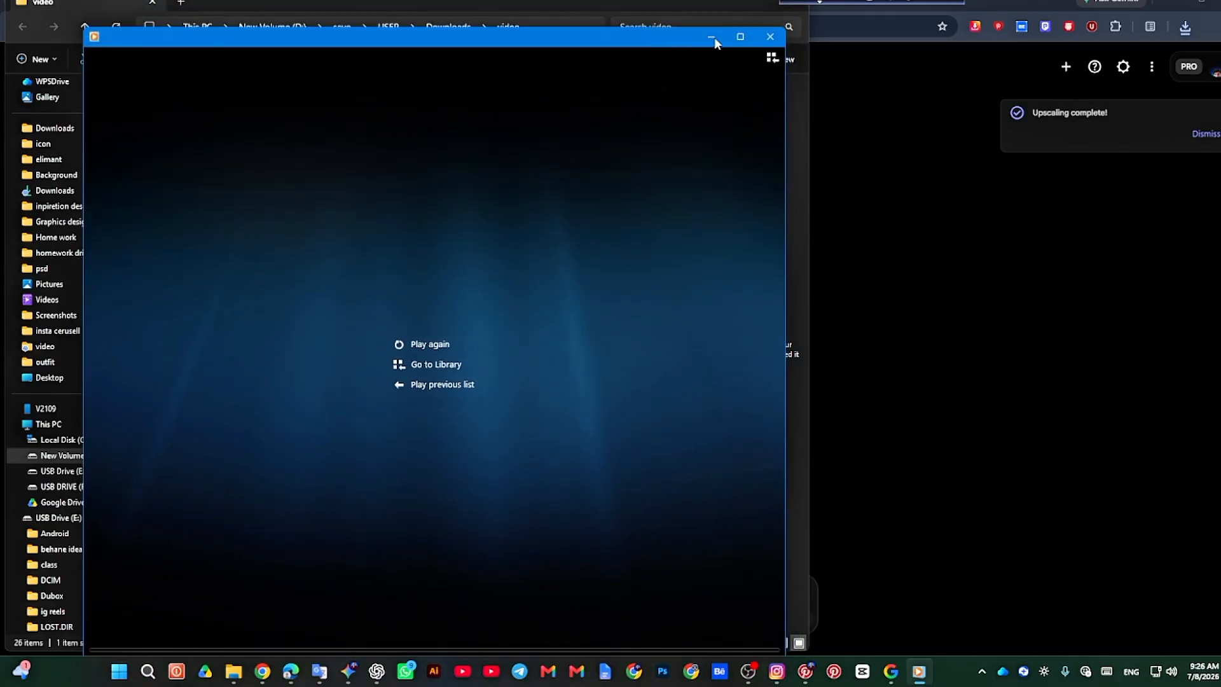
pyautogui.click(766, 36)
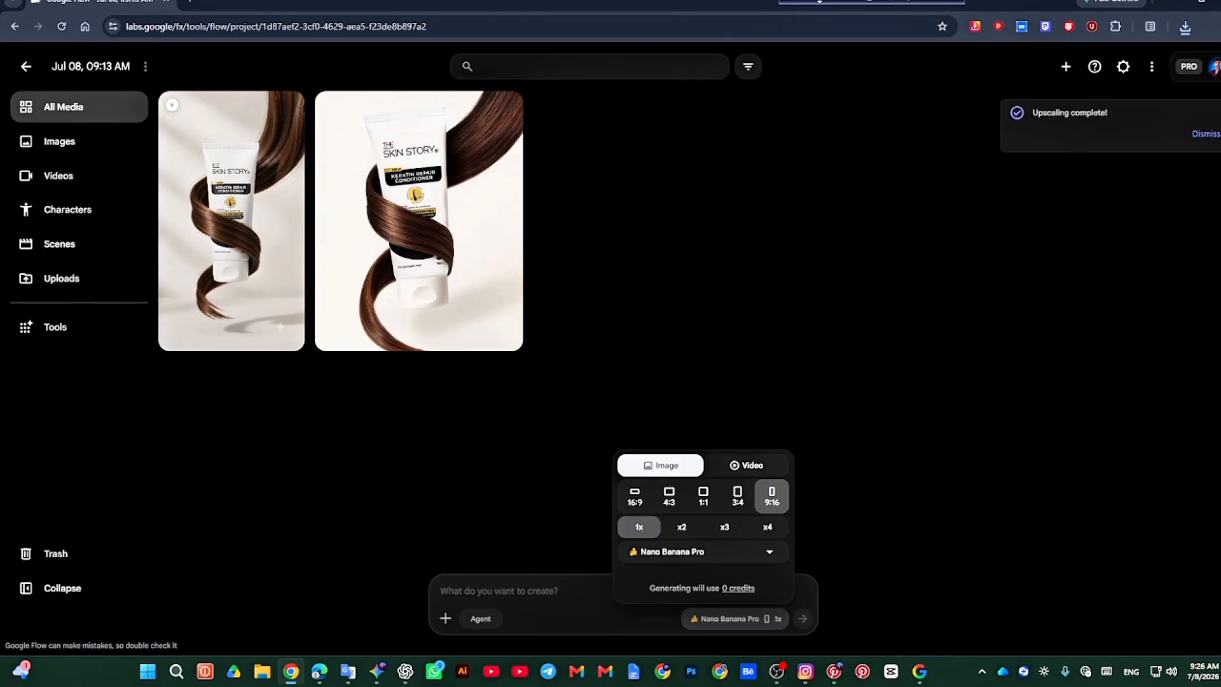
# Step: Restore the Google Flow browser window to its smaller size and close the generation settings
pyautogui.click(1212, 2)
pyautogui.scroll(-1, 484, 375)
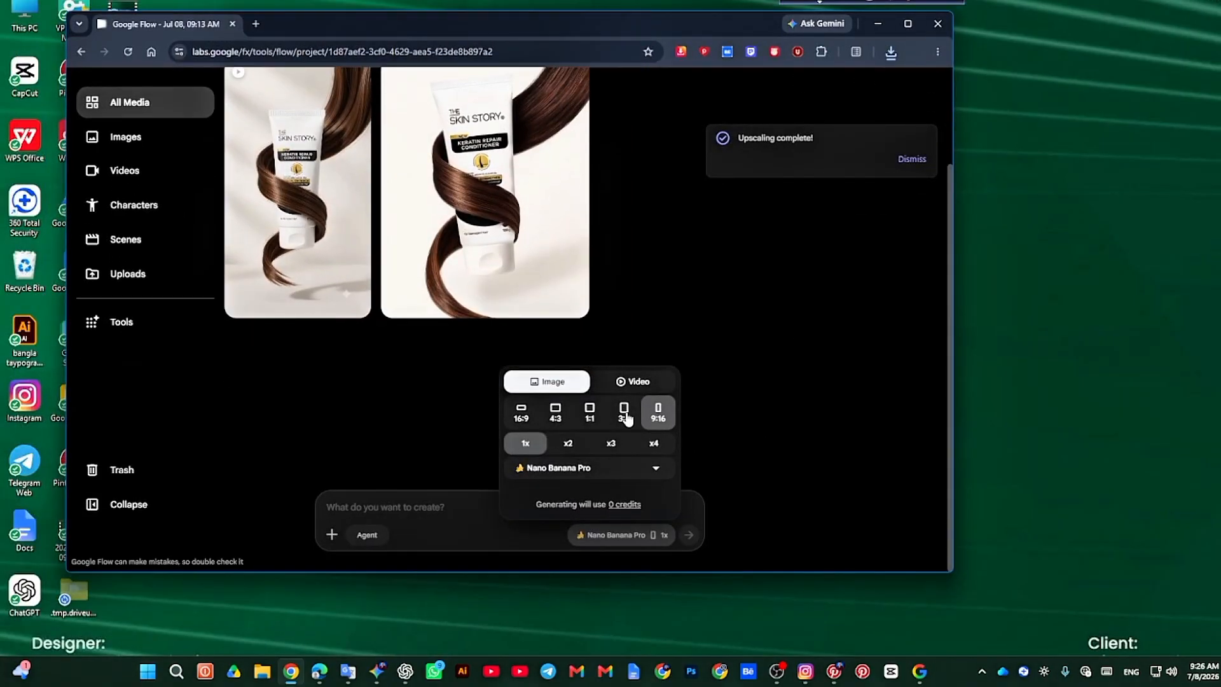
pyautogui.click(414, 511)
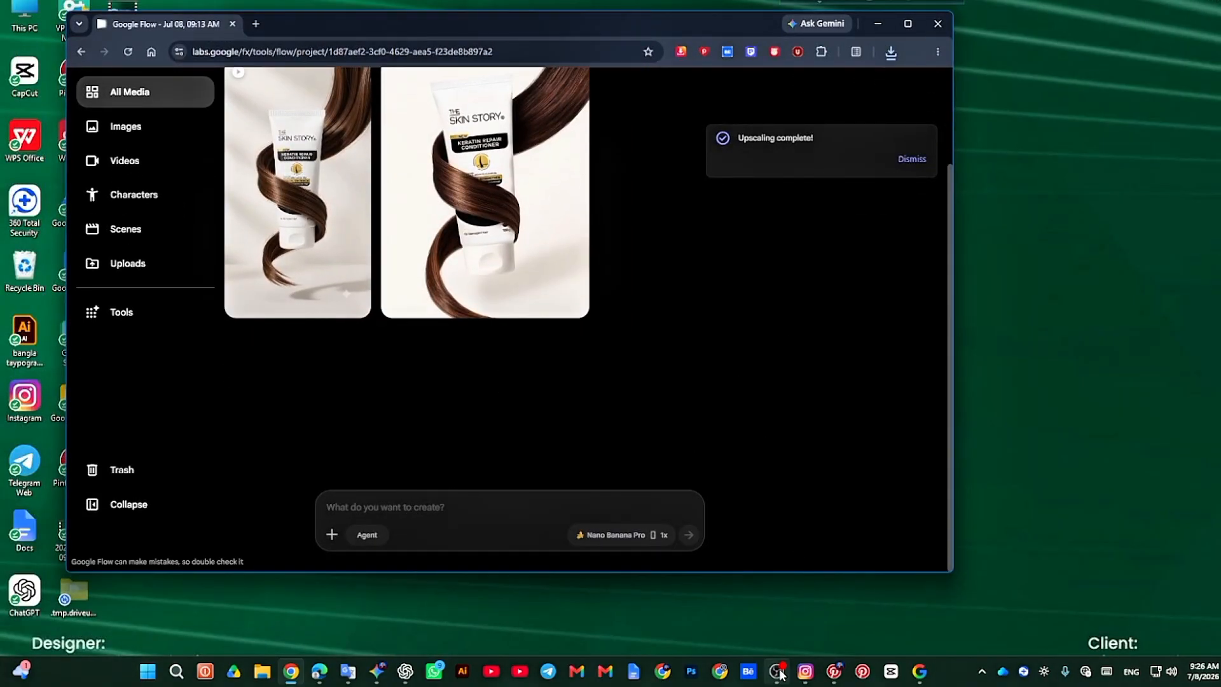
pyautogui.moveTo(781, 674)
pyautogui.click(783, 616)
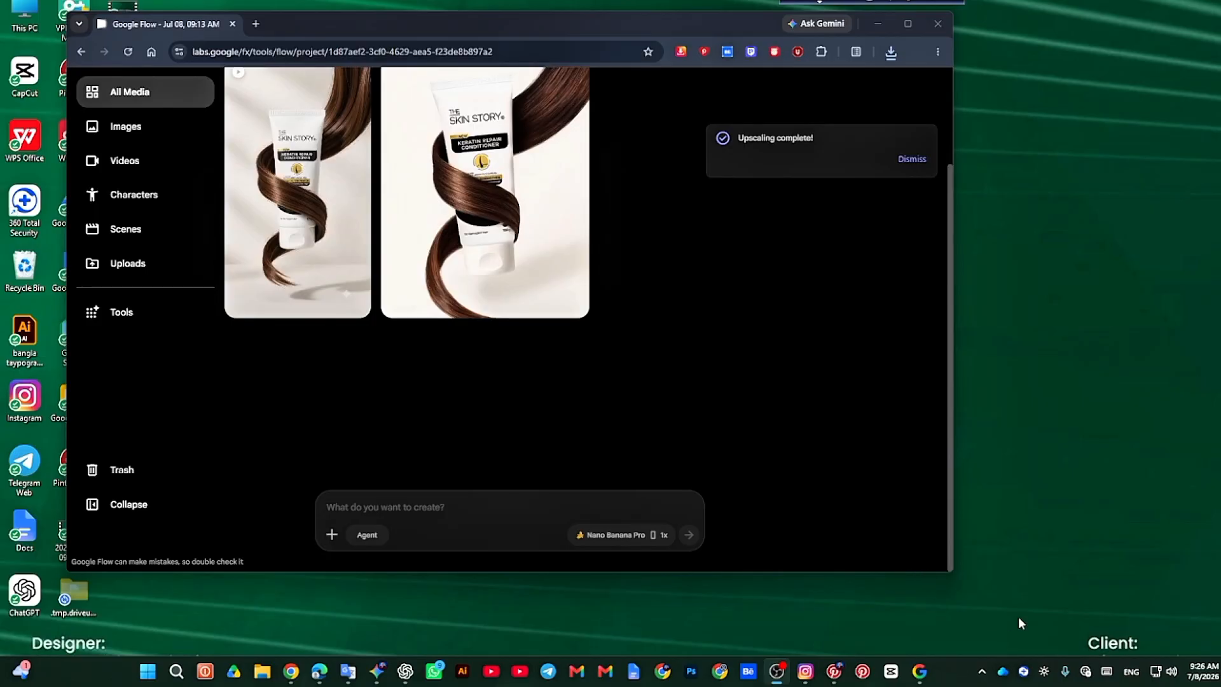